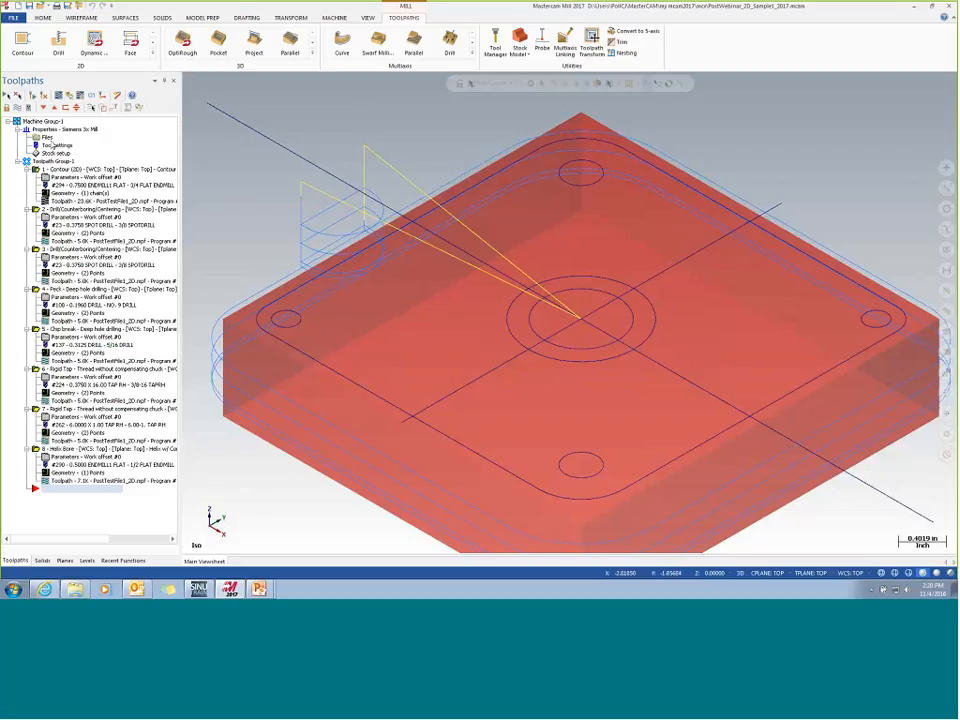
- Review the machine group's file properties for the Siemens 3x Mill and leave them without changes
{"action": "left_click", "coordinate": [46, 137]}
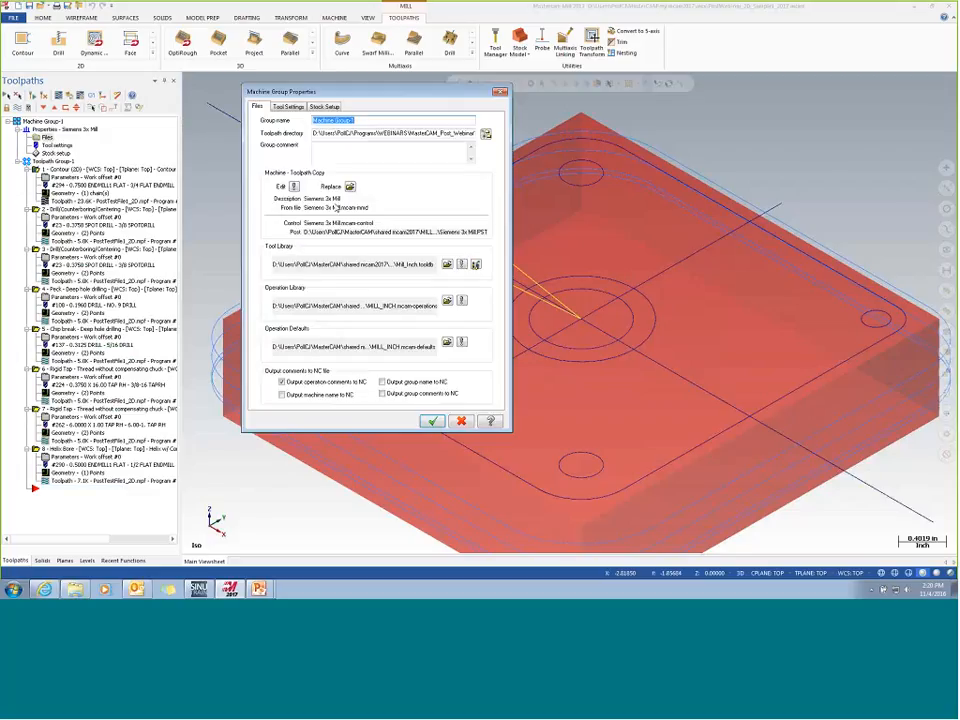
{"action": "left_click", "coordinate": [461, 421]}
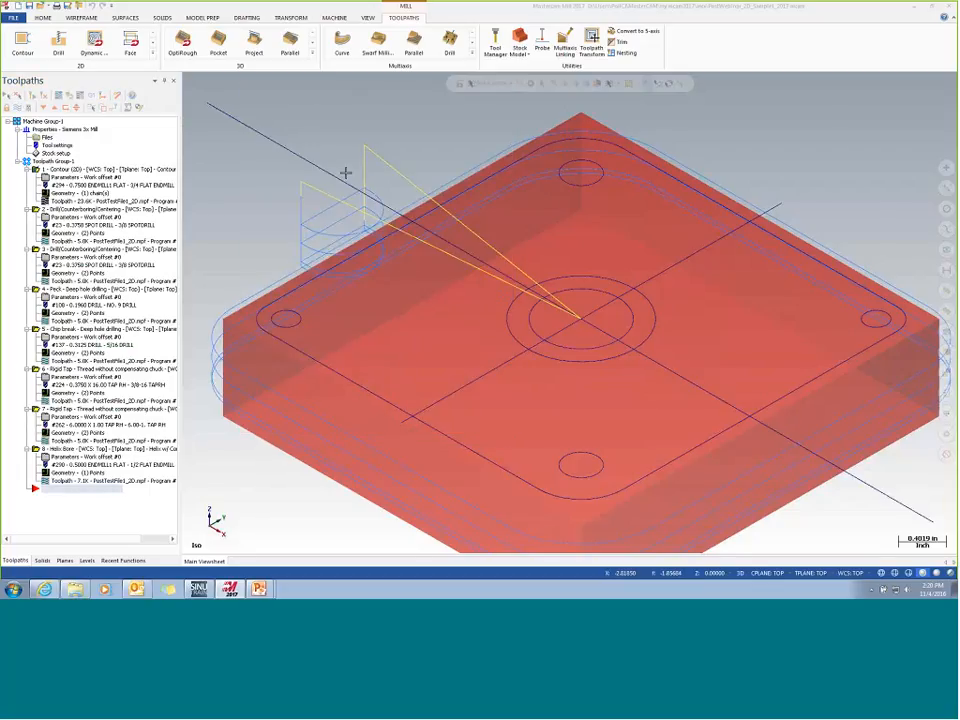
- Add the Siemens 3x Mill MM.mcam-mmd machine definition to the mill machine list and check the list of mills
{"action": "left_click", "coordinate": [334, 18]}
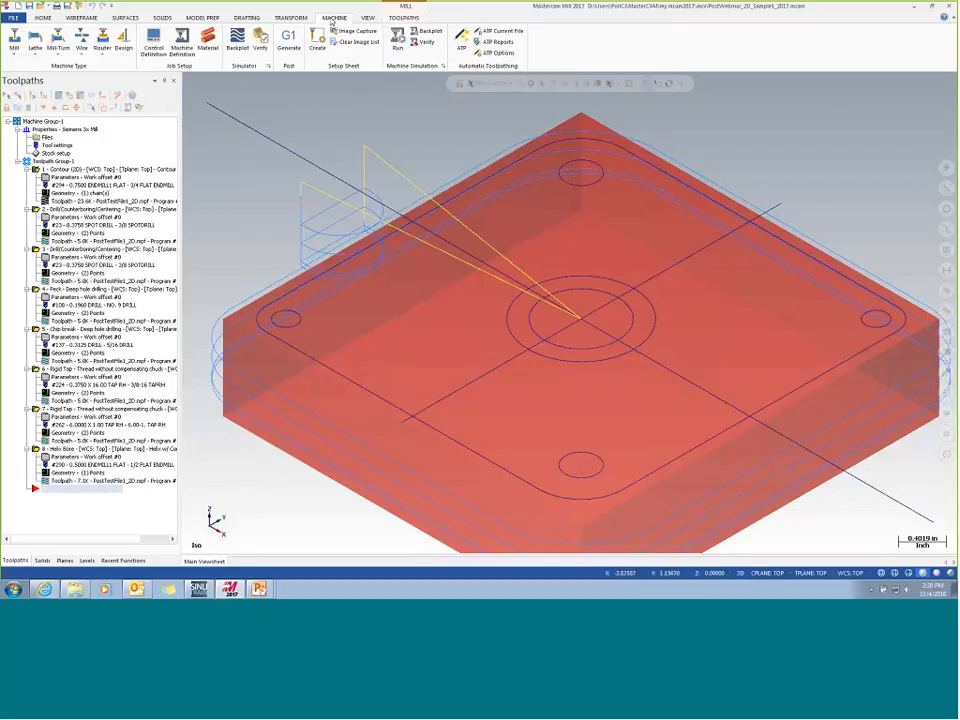
{"action": "left_click", "coordinate": [15, 48]}
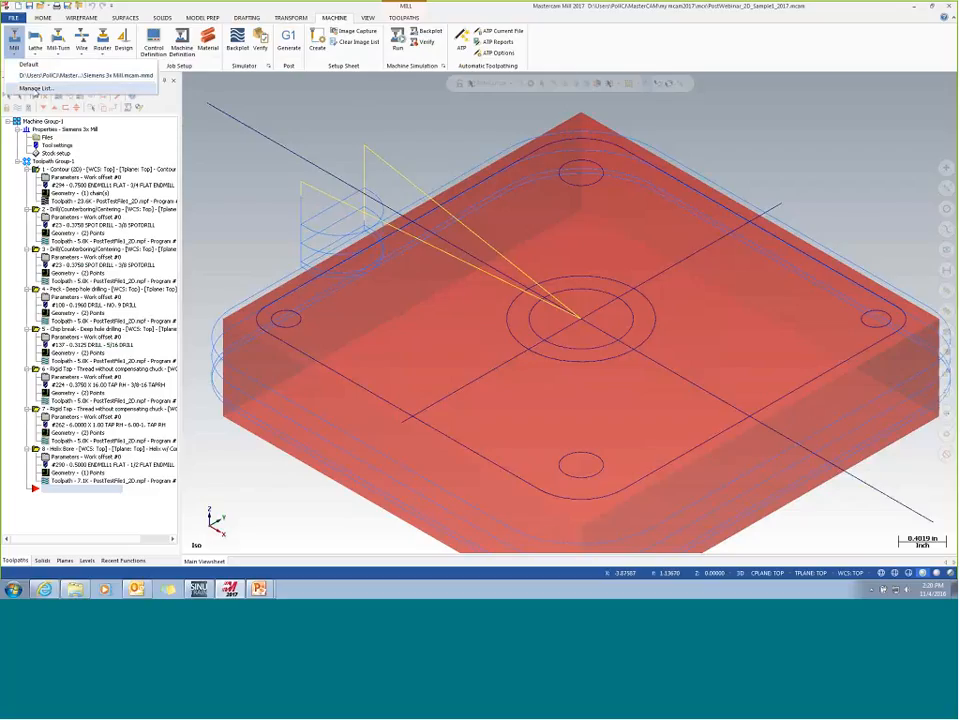
{"action": "left_click", "coordinate": [36, 88]}
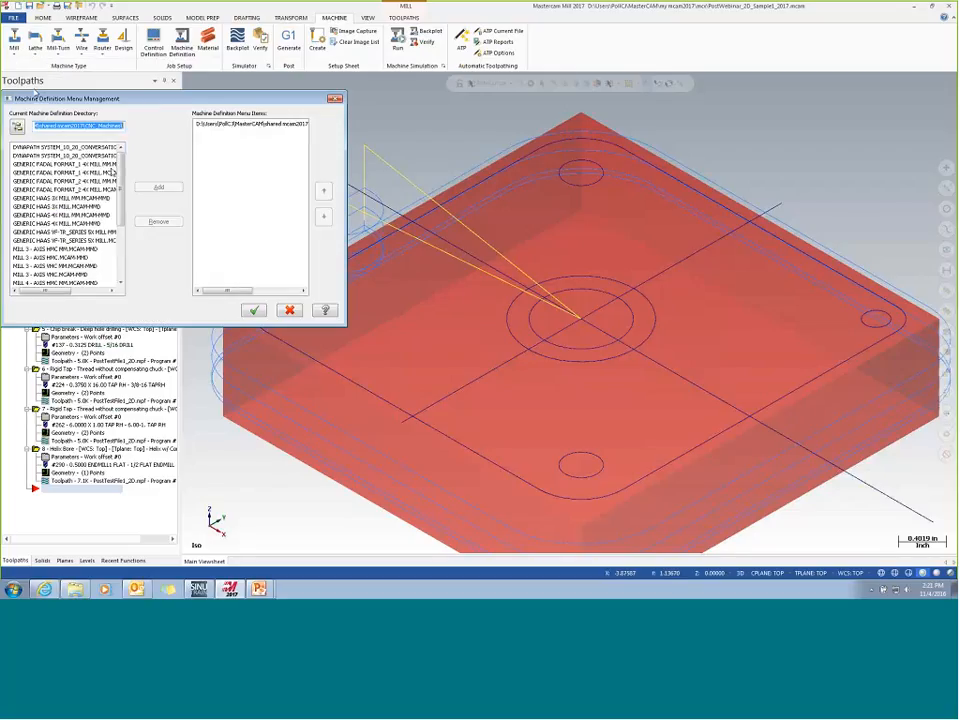
{"action": "left_click_drag", "start_coordinate": [121, 194], "coordinate": [121, 256]}
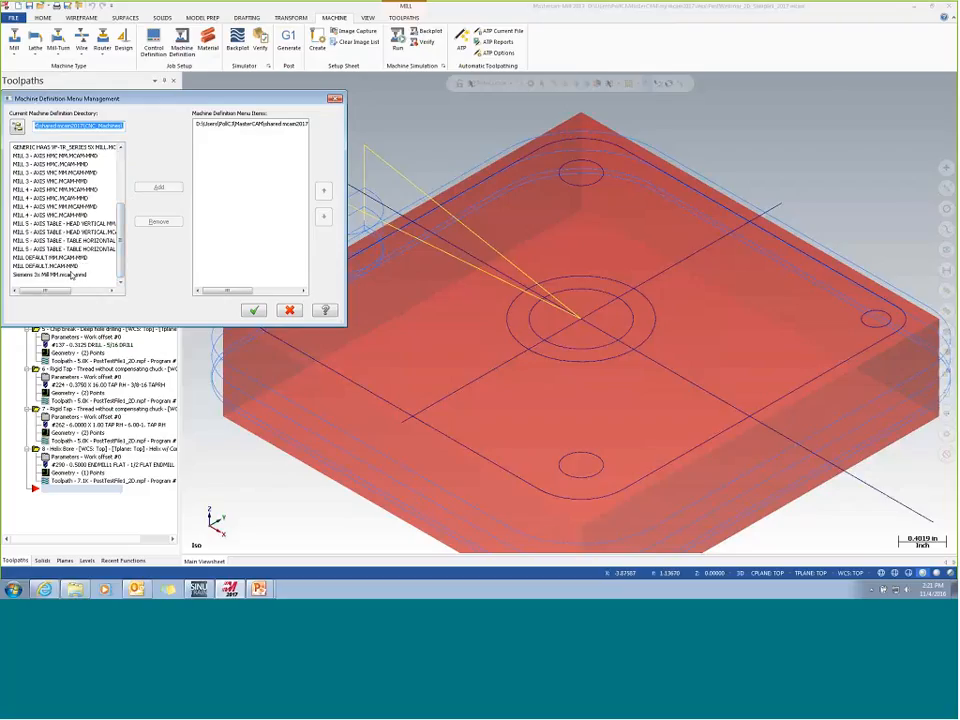
{"action": "left_click", "coordinate": [70, 275]}
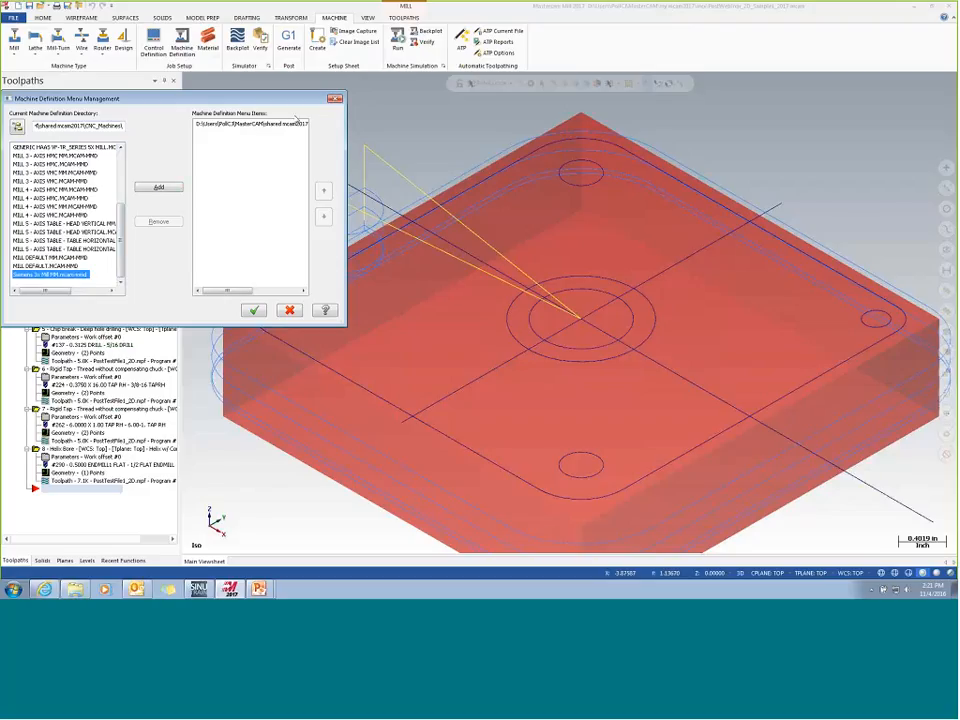
{"action": "left_click", "coordinate": [158, 188]}
{"action": "left_click", "coordinate": [253, 310]}
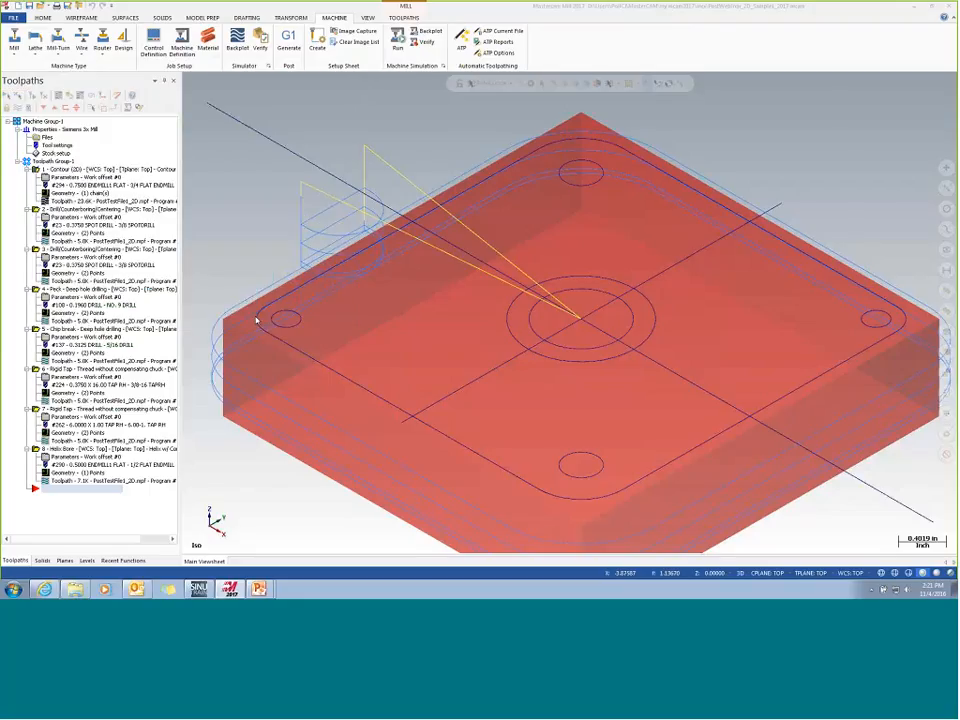
{"action": "left_click", "coordinate": [16, 48]}
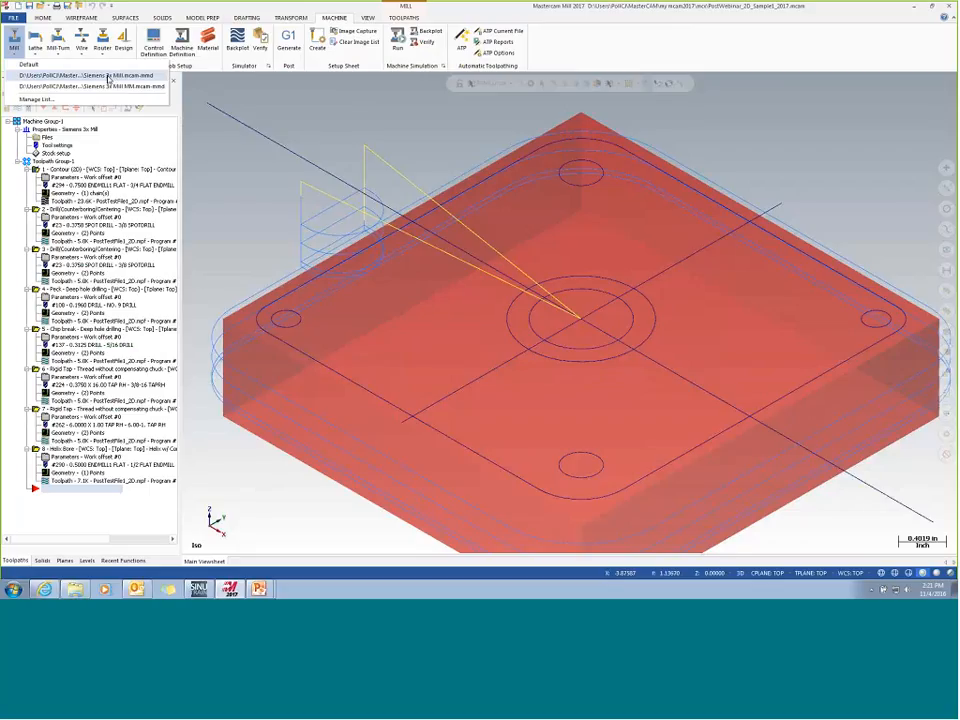
{"action": "left_click", "coordinate": [261, 100]}
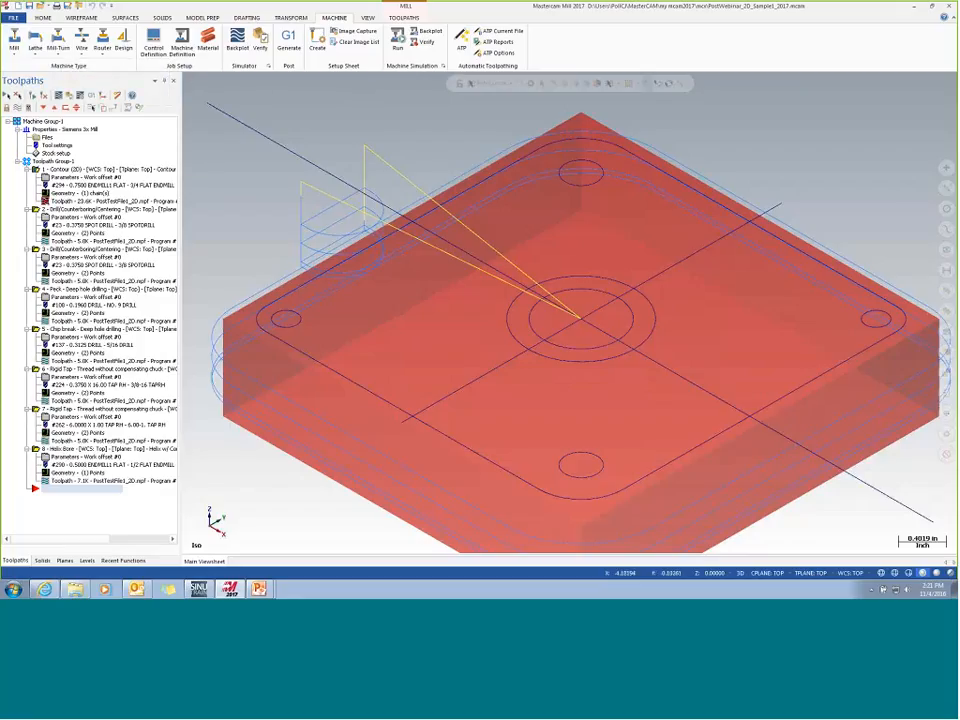
- Post all operations with the NC file option set to Ask, overwrite PostTestFile1_2D.mpf, and close the resulting code in Code Expert
{"action": "left_click", "coordinate": [7, 96]}
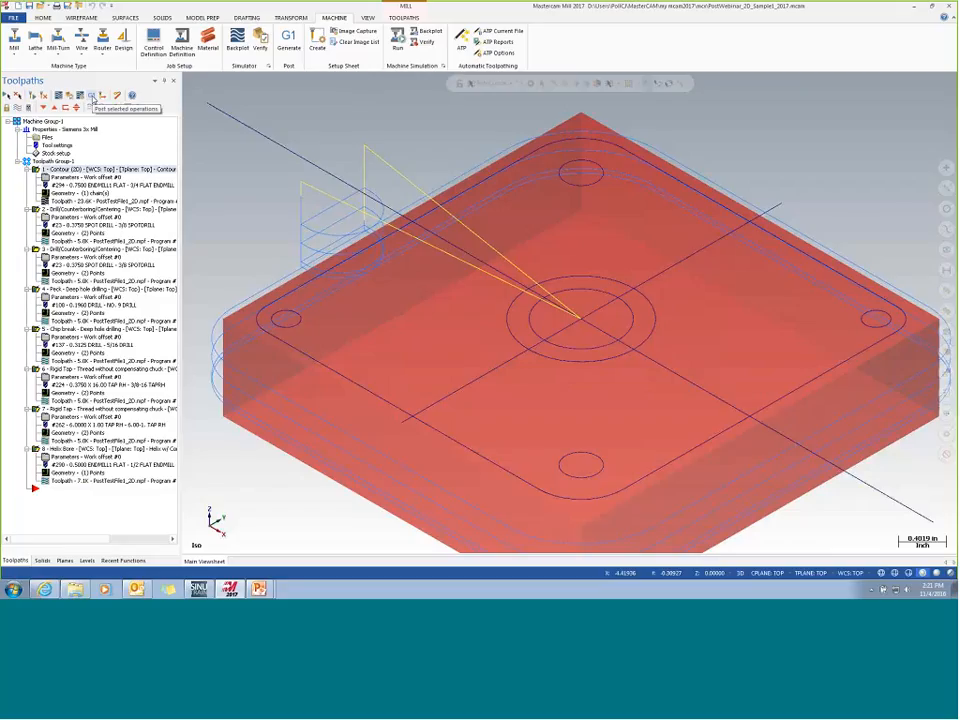
{"action": "left_click", "coordinate": [92, 97]}
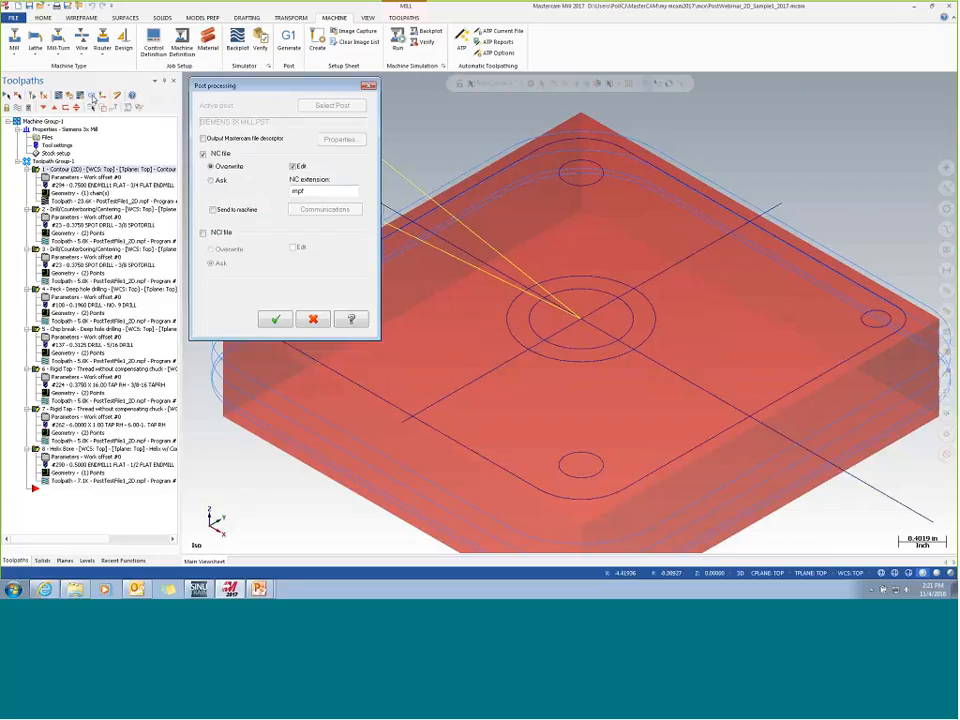
{"action": "left_click", "coordinate": [211, 181]}
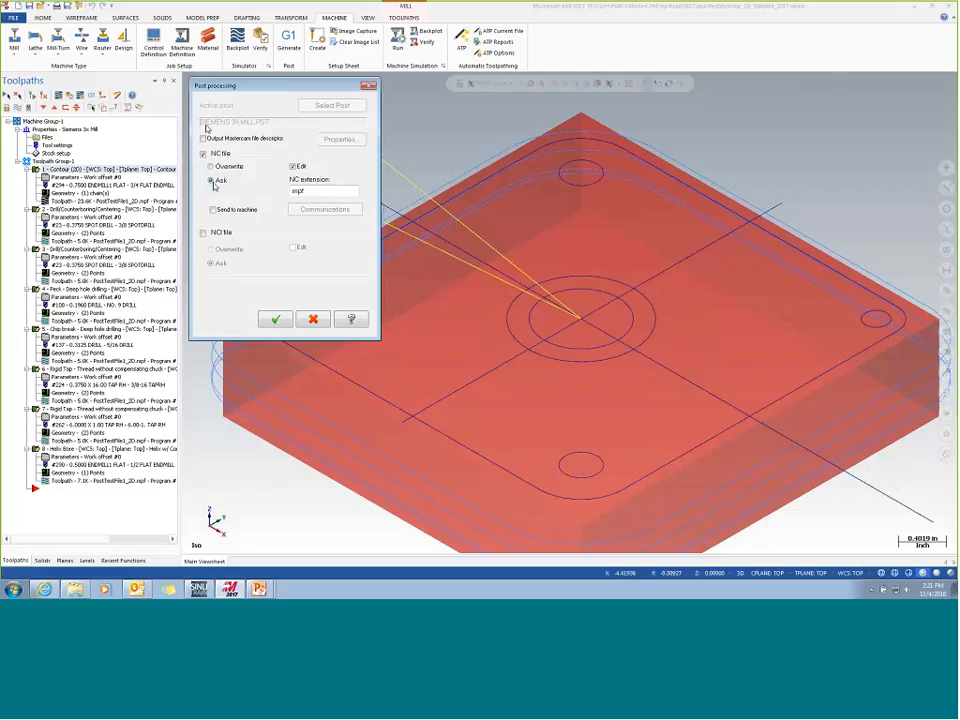
{"action": "left_click", "coordinate": [276, 319]}
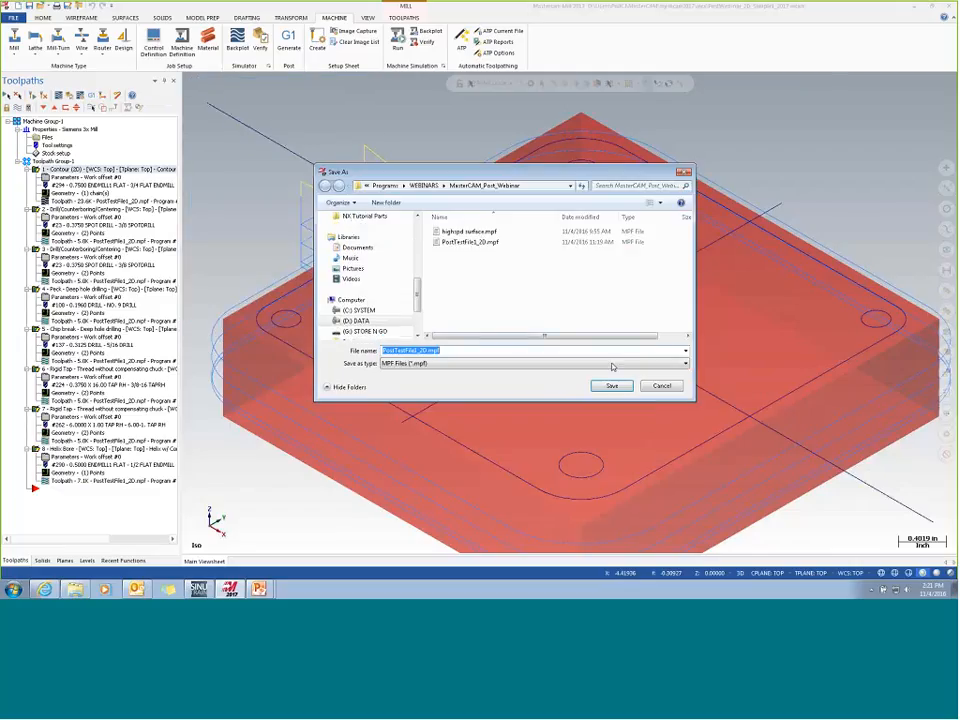
{"action": "left_click", "coordinate": [612, 386]}
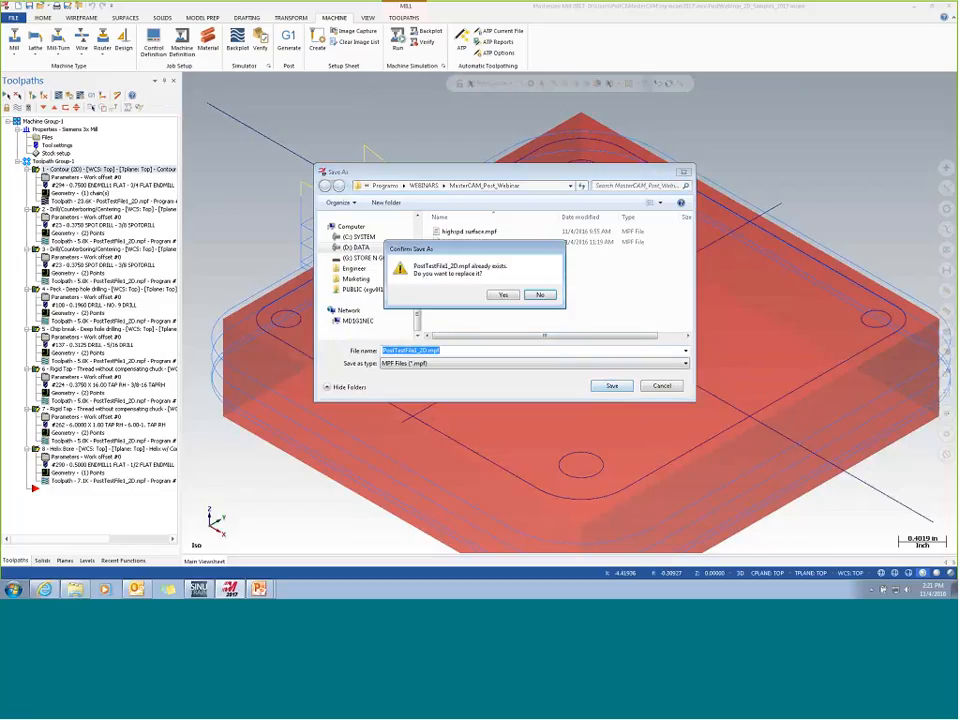
{"action": "left_click", "coordinate": [503, 294]}
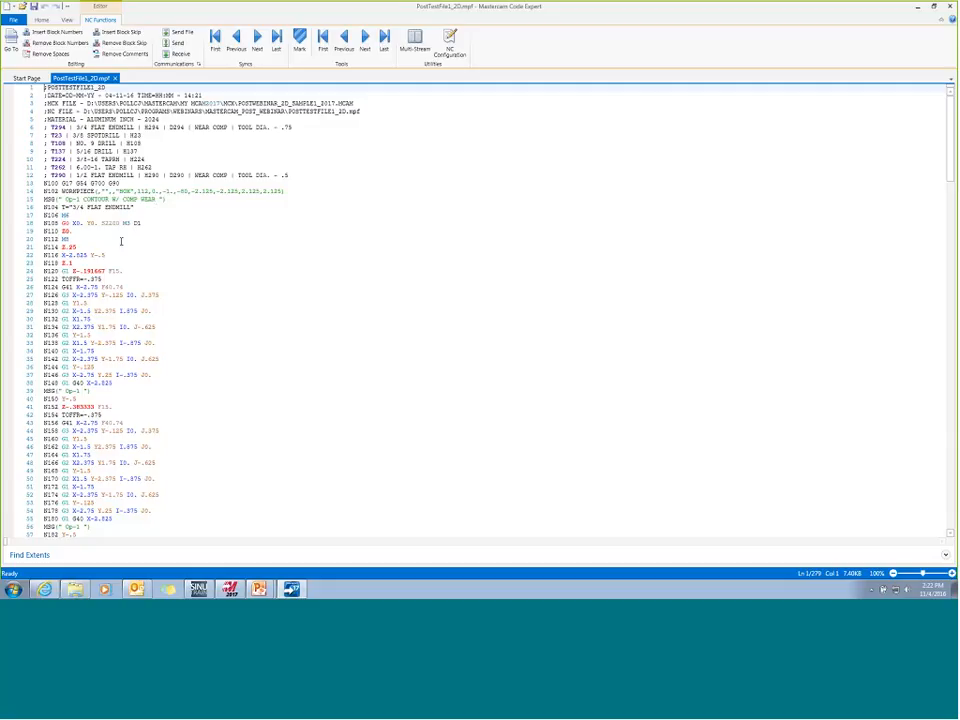
{"action": "left_click", "coordinate": [951, 8]}
- Switch to SinuTrain, open the highspd surface program in the MasterCAM_Post_Webinar folder and return to the folder listing
{"action": "left_click", "coordinate": [199, 589]}
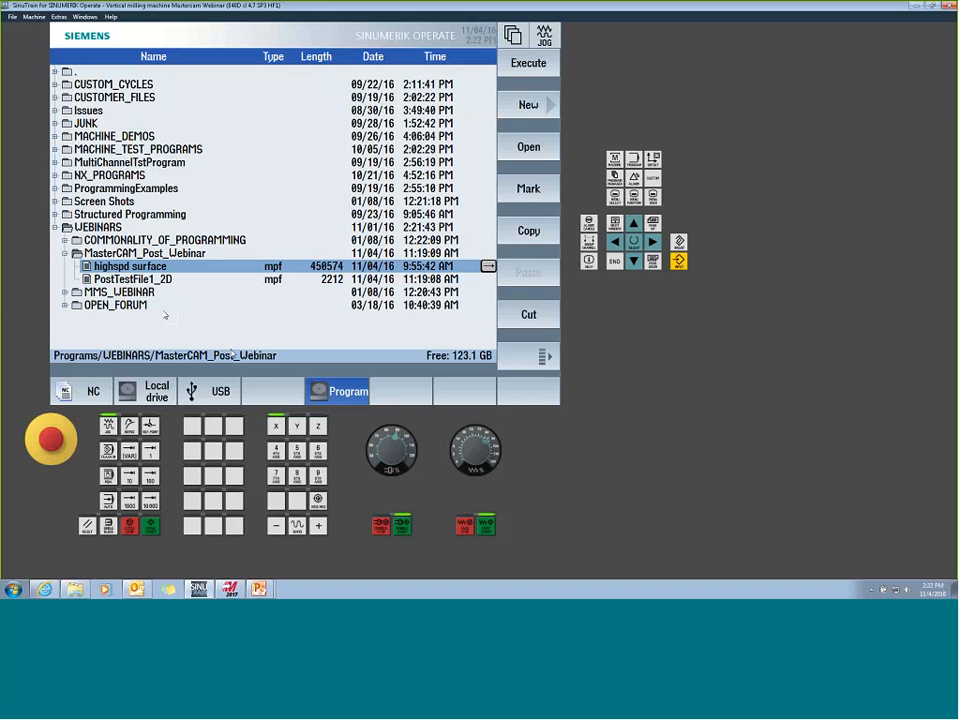
{"action": "left_click", "coordinate": [482, 237]}
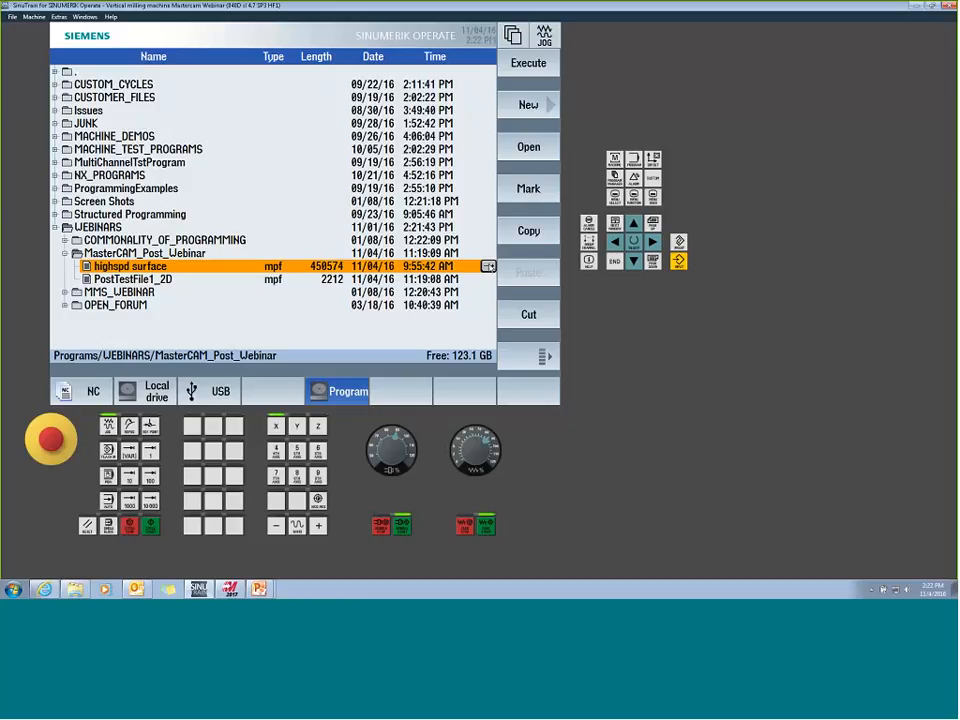
{"action": "double_click", "coordinate": [488, 266]}
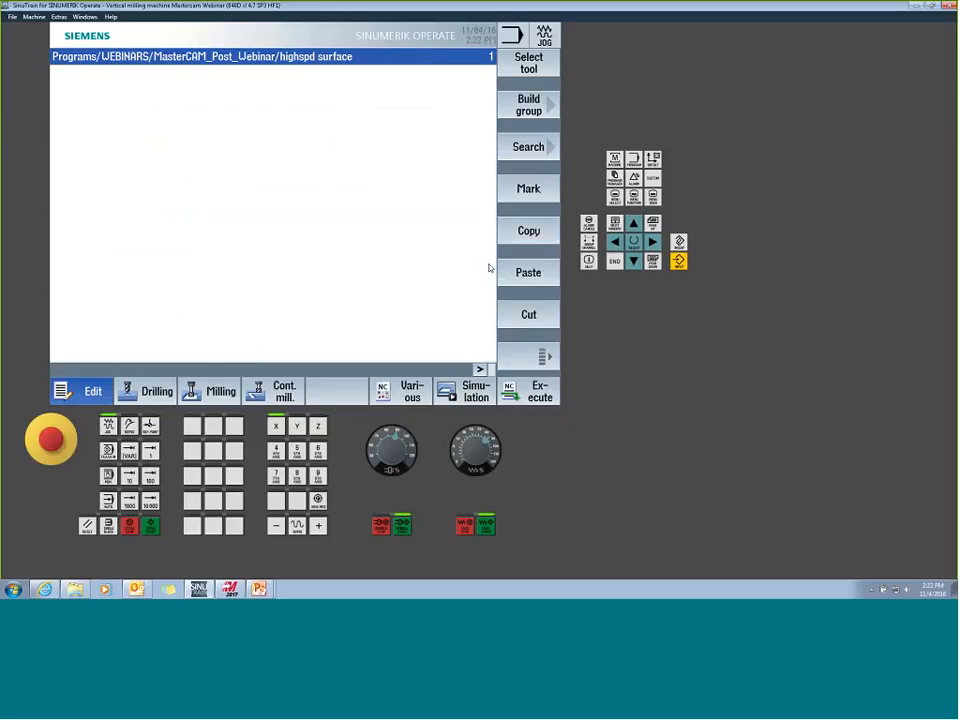
{"action": "double_click", "coordinate": [488, 266]}
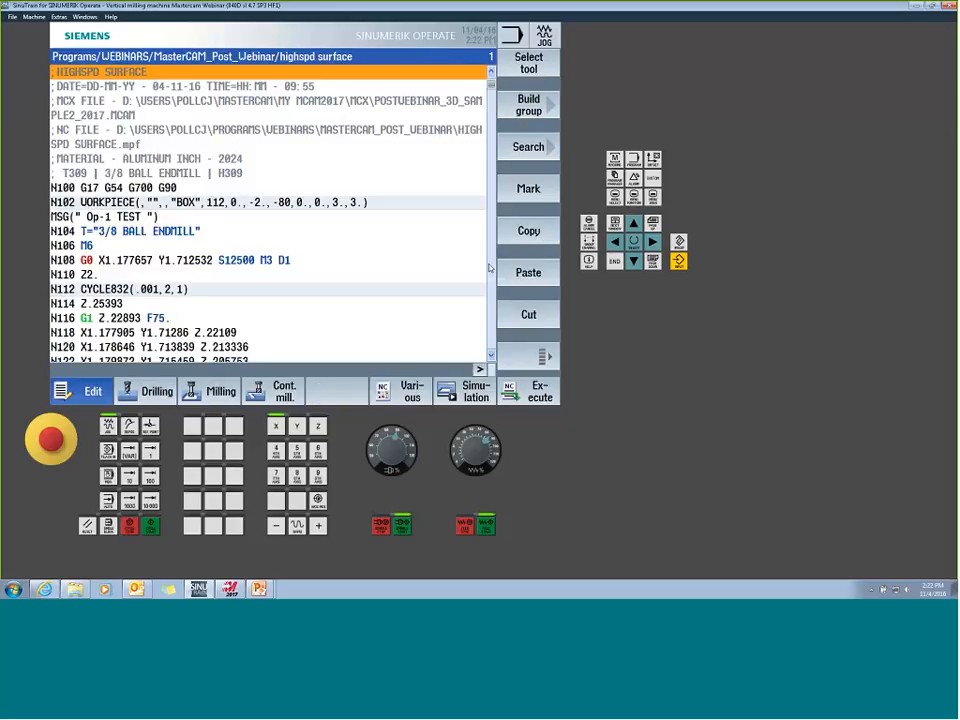
{"action": "key", "text": "Left"}
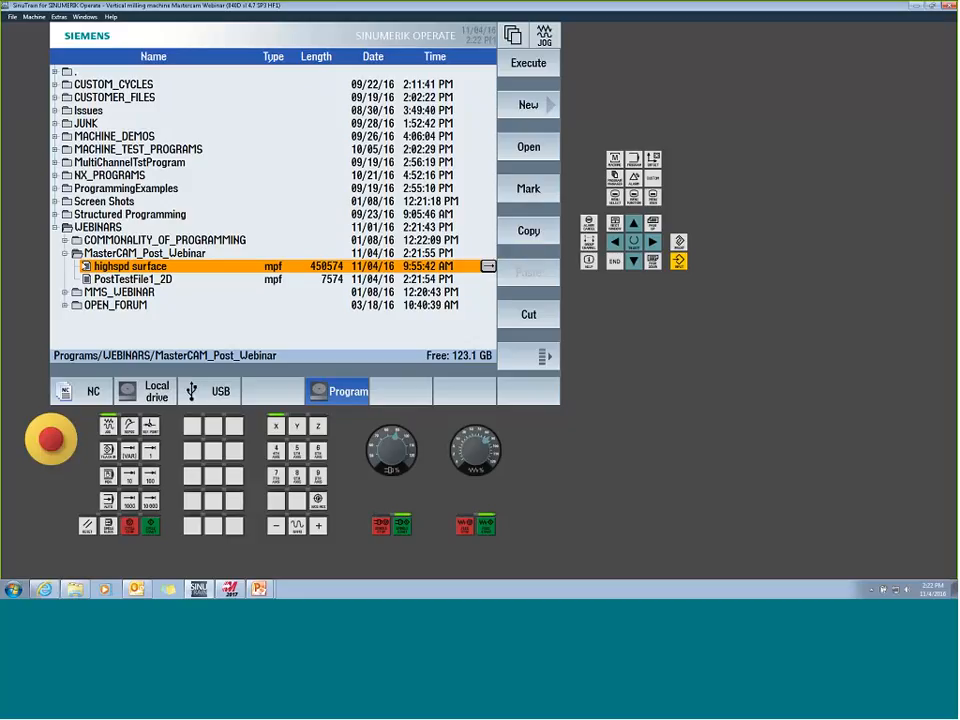
{"action": "key", "text": "Left"}
- Switch to Mastercam, post the selected operations again over PostTestFile1_2D.mpf, and close the code in Code Expert
{"action": "left_click", "coordinate": [230, 589]}
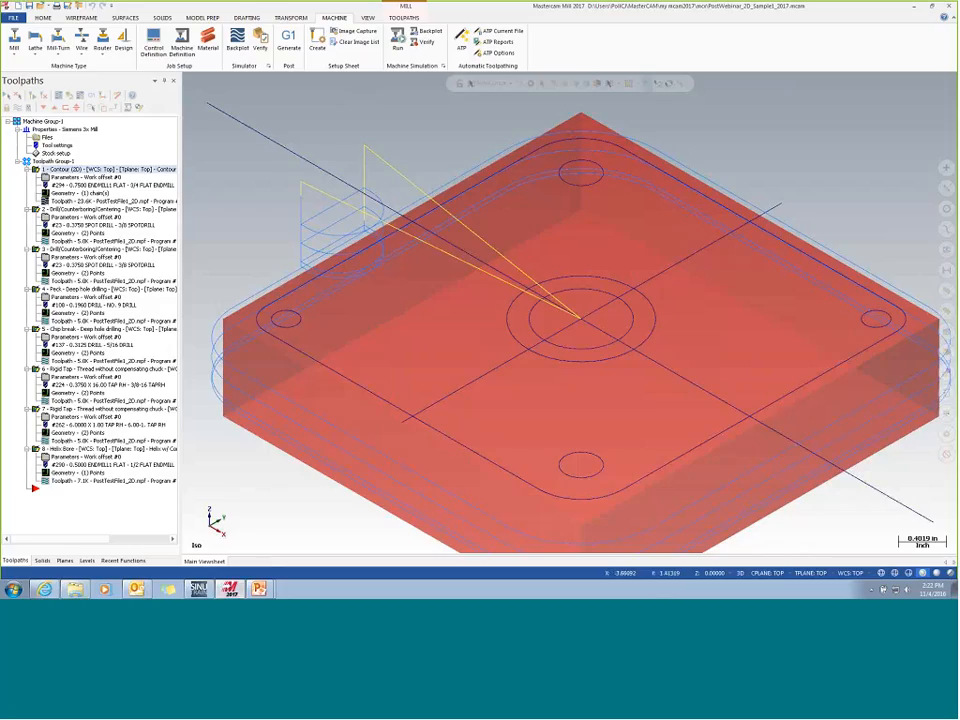
{"action": "left_click", "coordinate": [92, 97]}
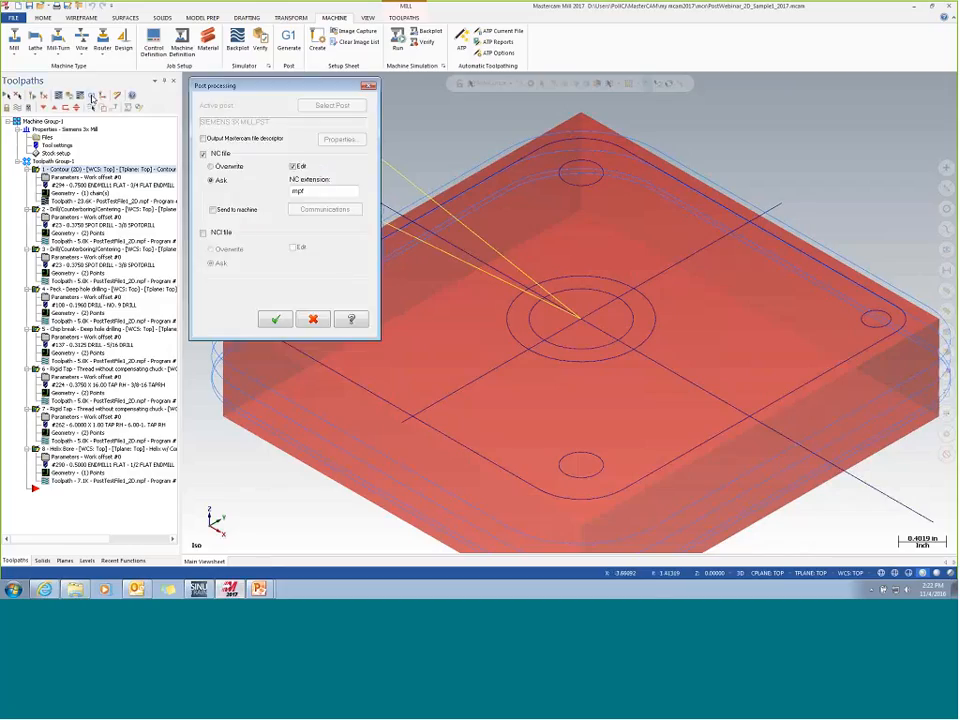
{"action": "left_click", "coordinate": [275, 319]}
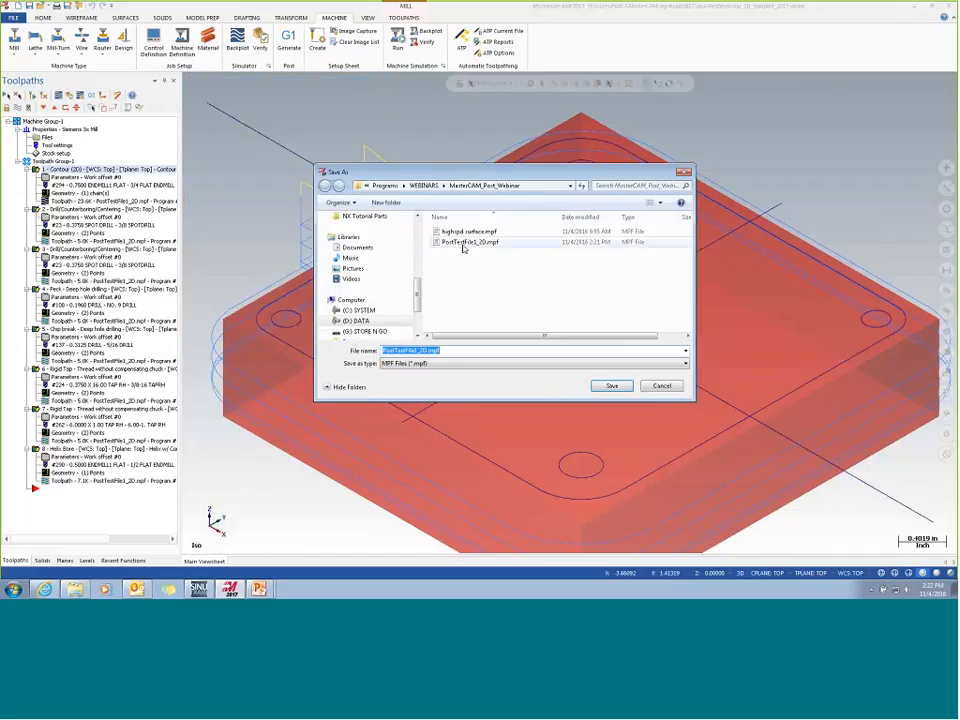
{"action": "left_click", "coordinate": [618, 385]}
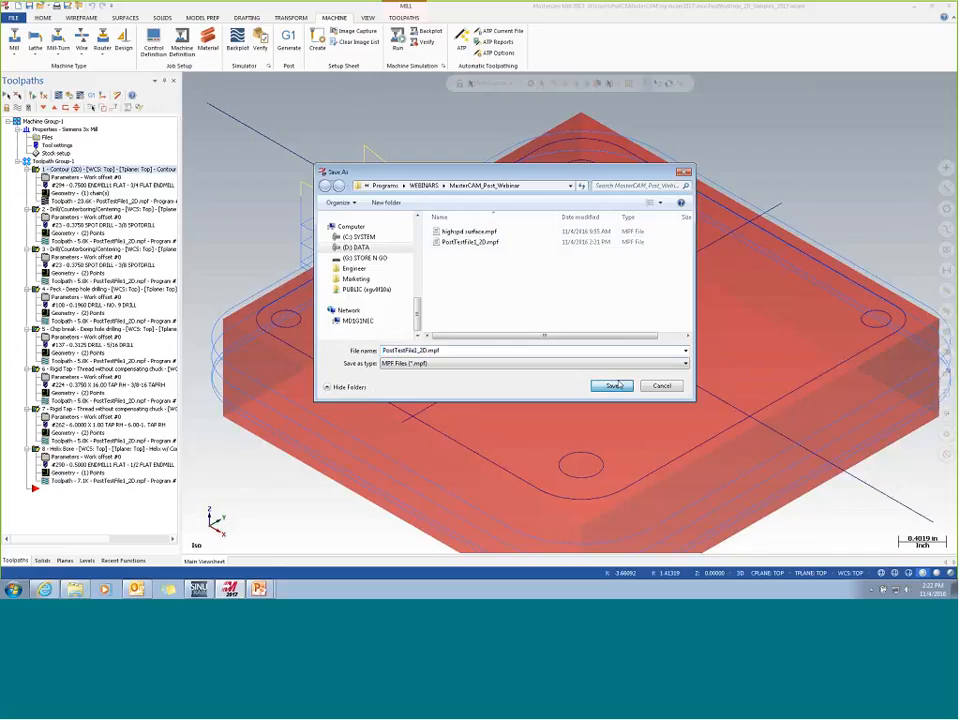
{"action": "left_click", "coordinate": [503, 295]}
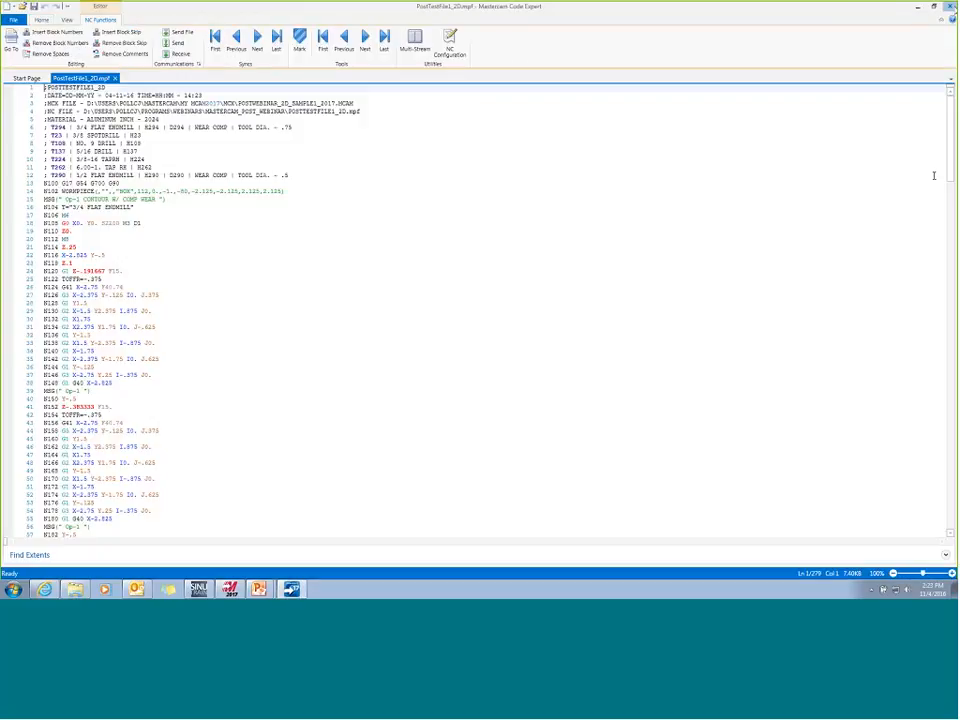
{"action": "left_click", "coordinate": [949, 6]}
- Switch to SinuTrain, view the highspd surface program from the Program drive and return to the listing
{"action": "left_click", "coordinate": [198, 589]}
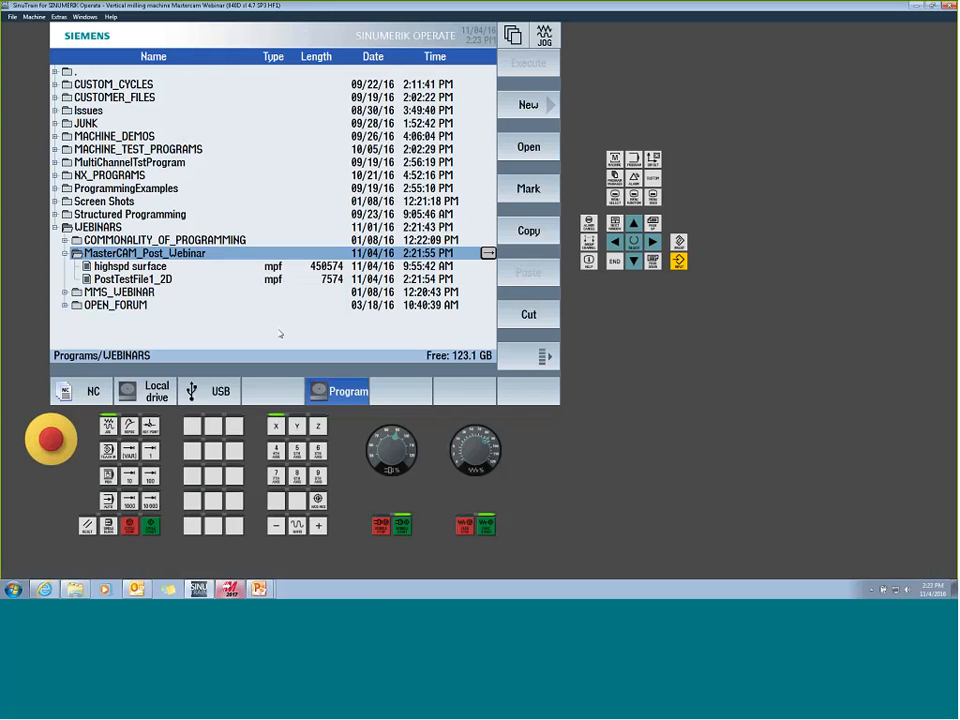
{"action": "double_click", "coordinate": [168, 266]}
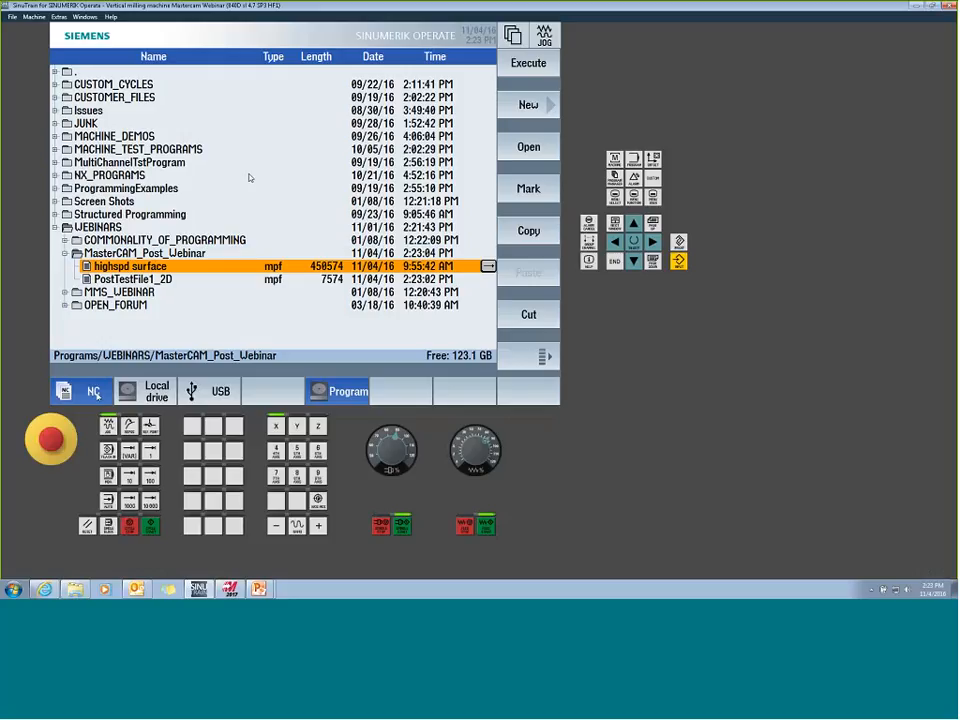
{"action": "left_click", "coordinate": [94, 392]}
{"action": "left_click", "coordinate": [352, 392]}
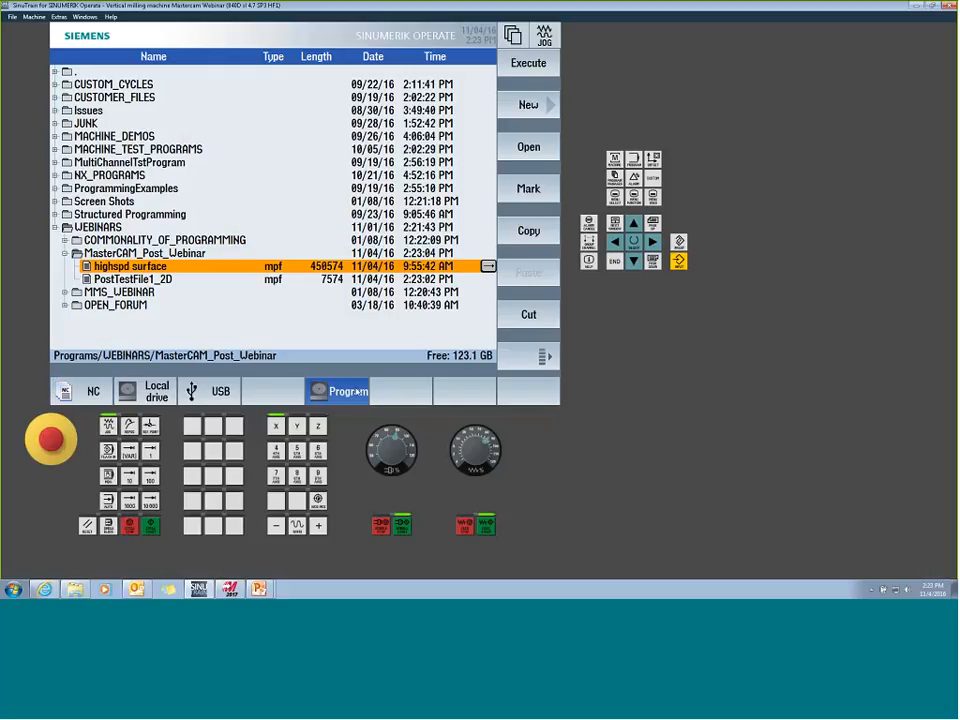
{"action": "double_click", "coordinate": [347, 266]}
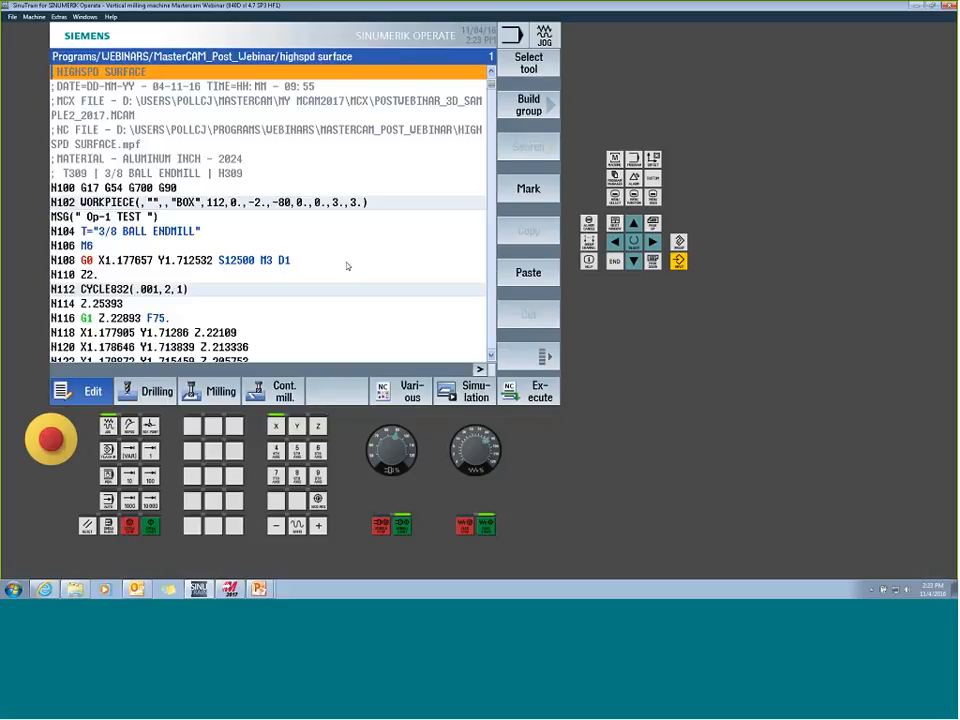
{"action": "key", "text": "Left"}
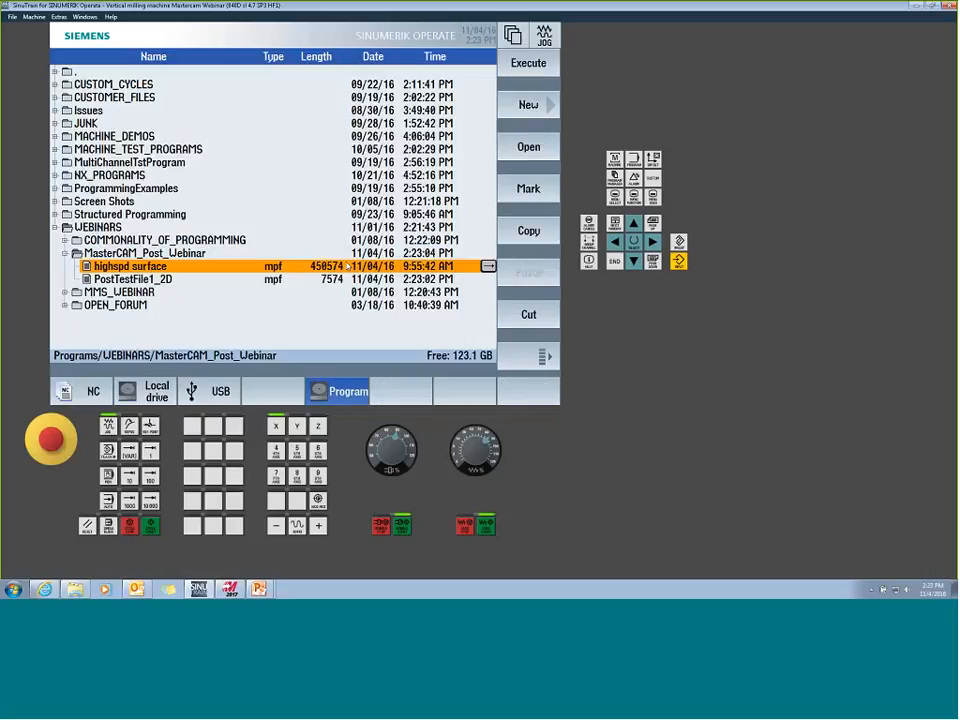
- Reopen the MasterCAM_Post_Webinar folder, view highspd surface again, show the NC directory and switch back to Mastercam
{"action": "key", "text": "Left"}
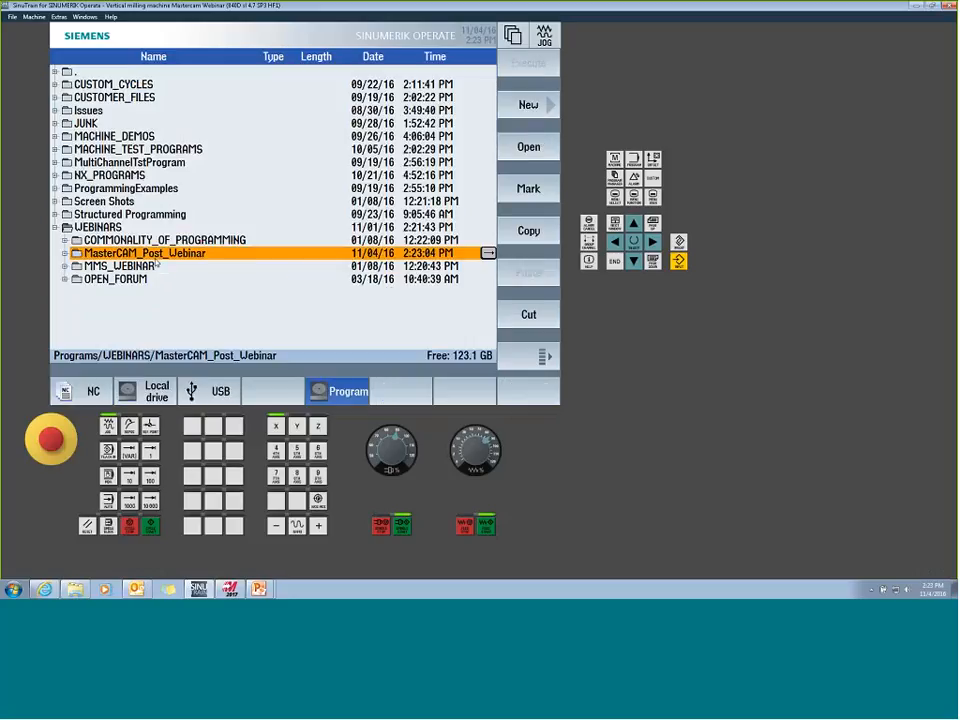
{"action": "key", "text": "Right"}
{"action": "double_click", "coordinate": [162, 268]}
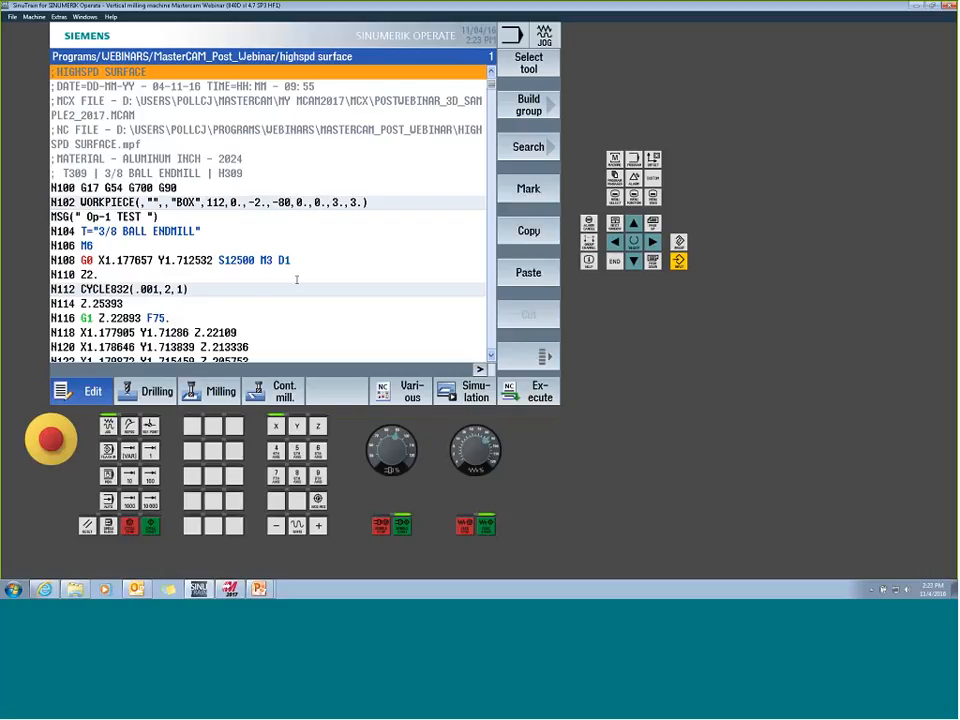
{"action": "key", "text": "Left"}
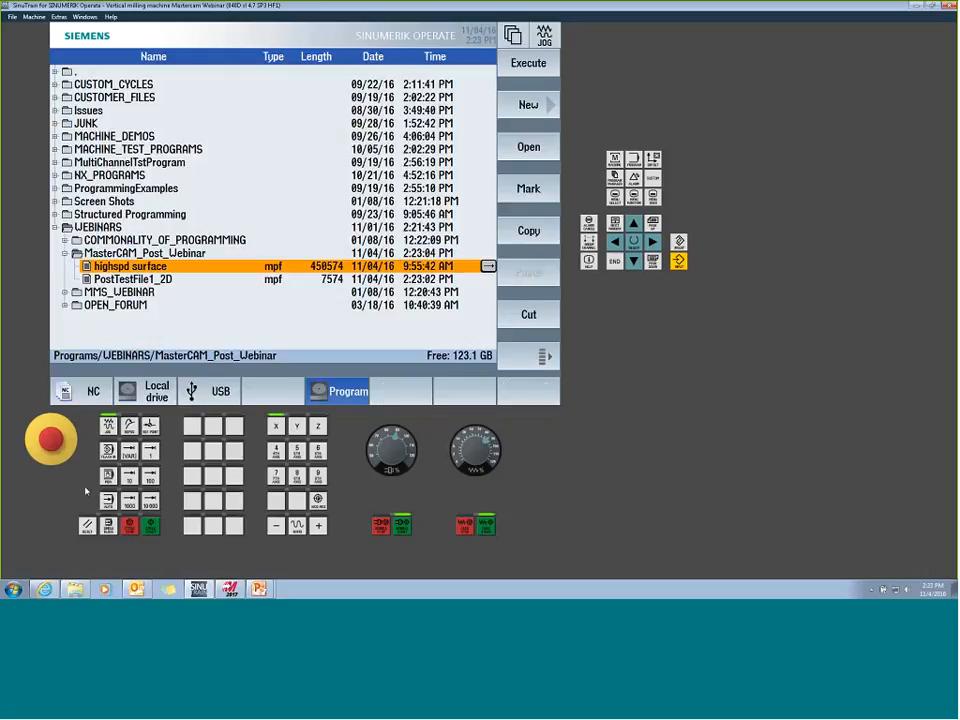
{"action": "key", "text": "F1"}
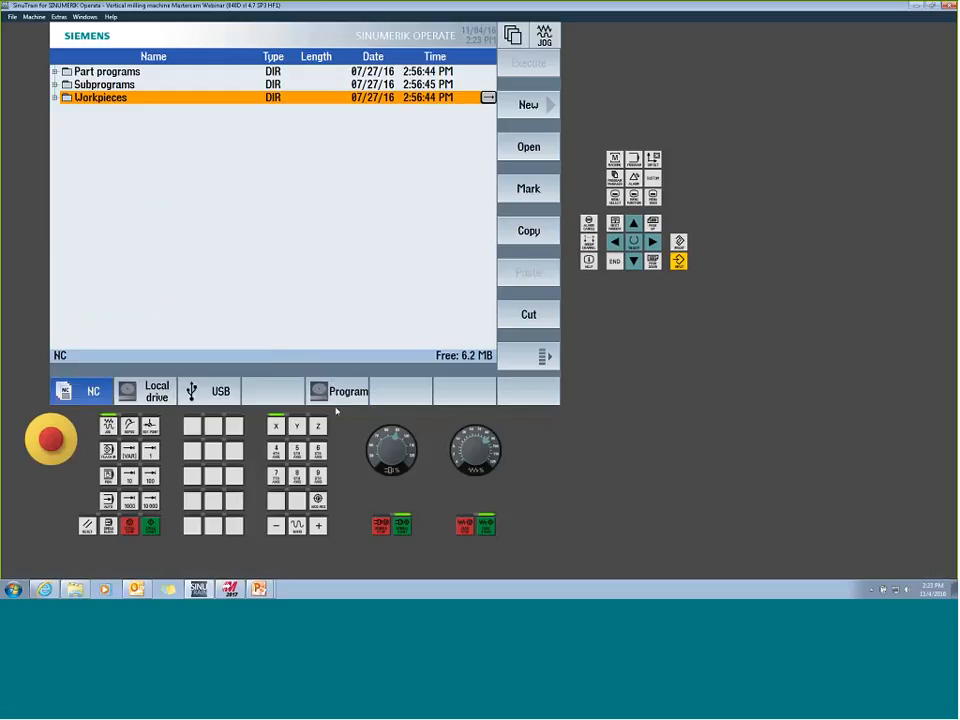
{"action": "key", "text": "alt+Tab"}
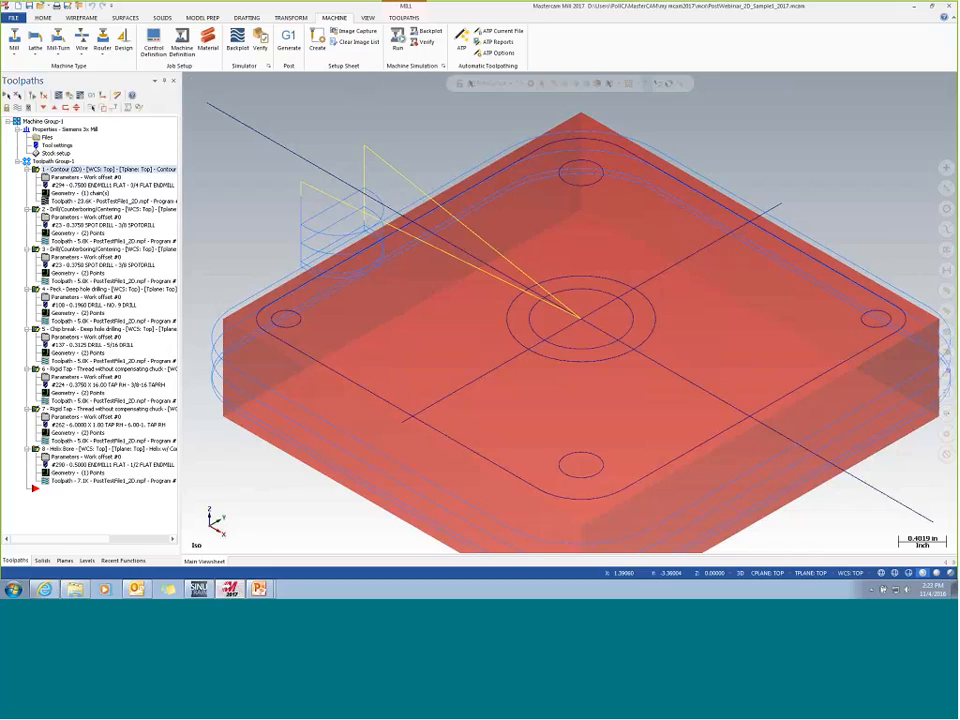
- Post the operations into Programs/WEBINARS/MasterCAM_Post_Webinar, replacing PostTestFile1_2D.mpf, and close the resulting code in Code Expert
{"action": "left_click", "coordinate": [276, 318]}
{"action": "left_click", "coordinate": [571, 186]}
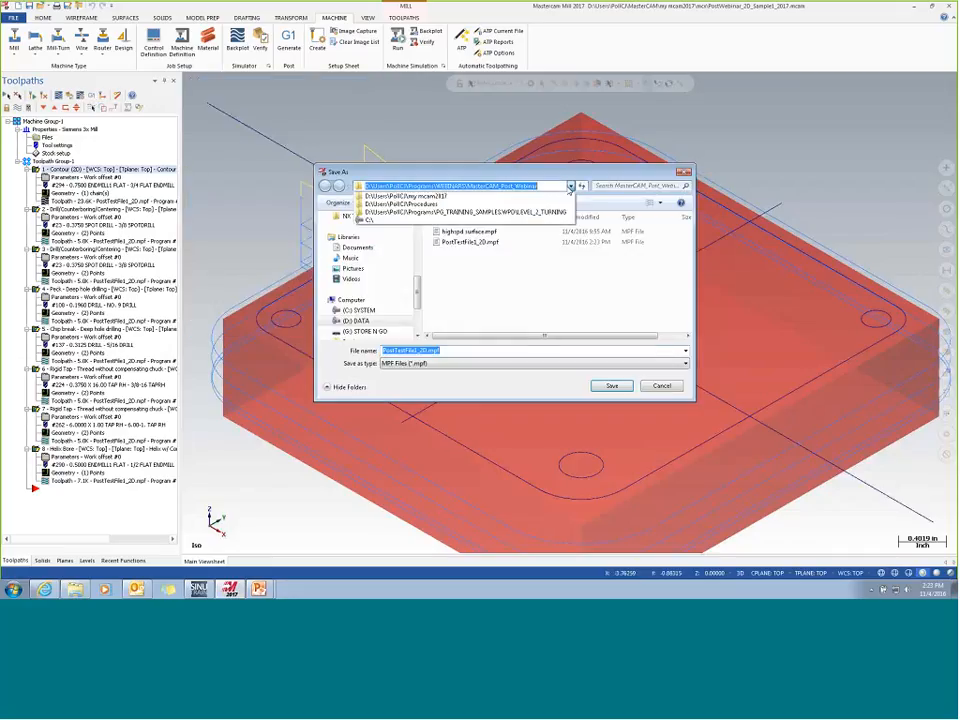
{"action": "left_click", "coordinate": [548, 188]}
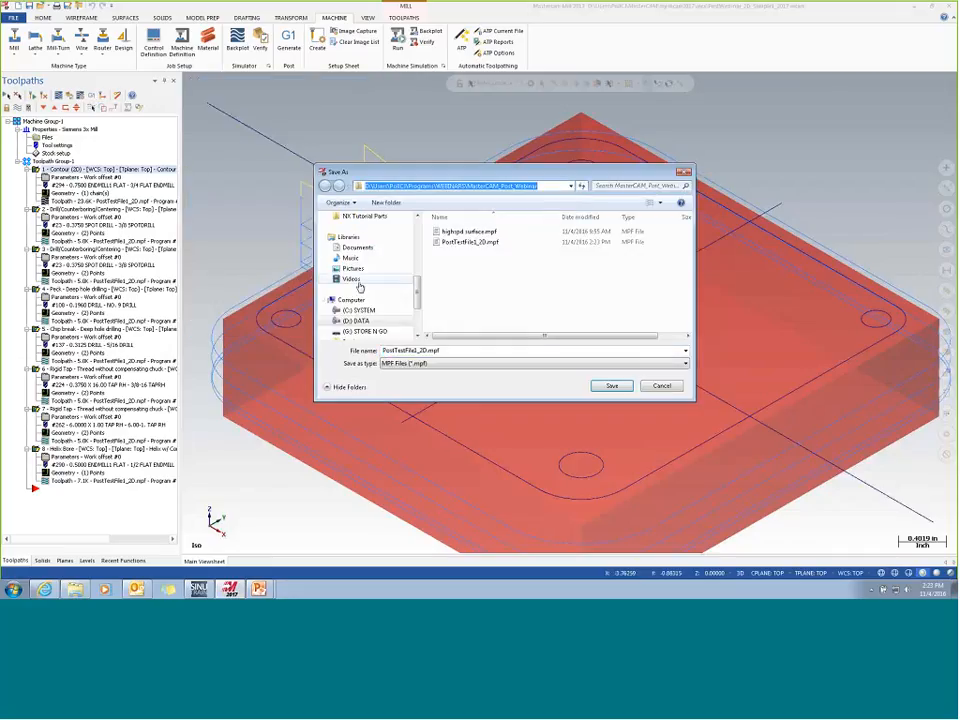
{"action": "left_click_drag", "start_coordinate": [417, 288], "coordinate": [434, 216]}
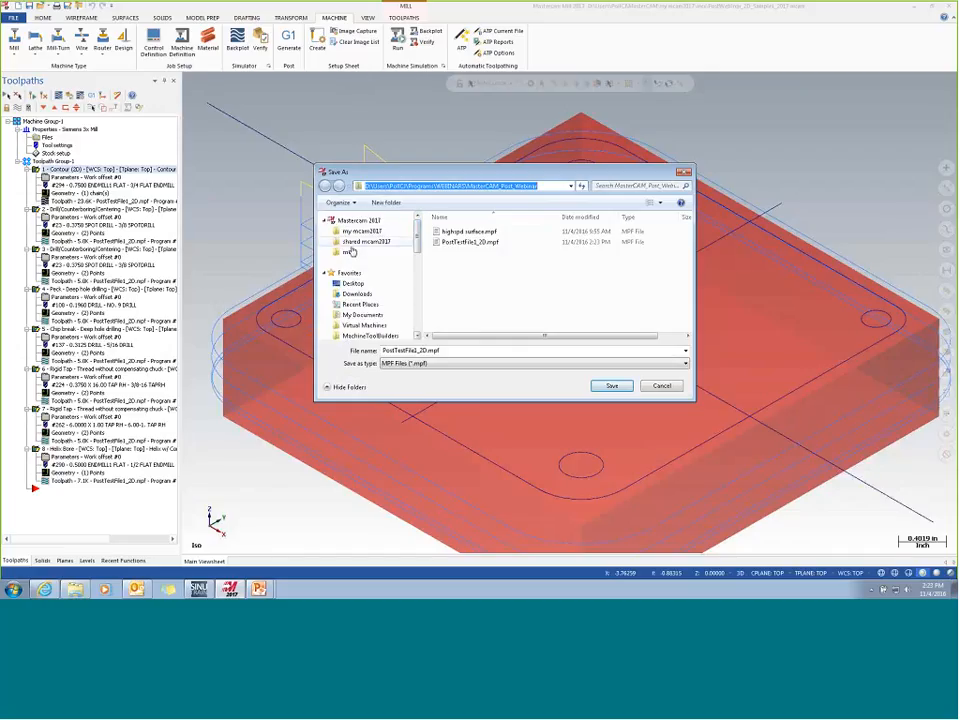
{"action": "left_click_drag", "start_coordinate": [417, 237], "coordinate": [418, 266]}
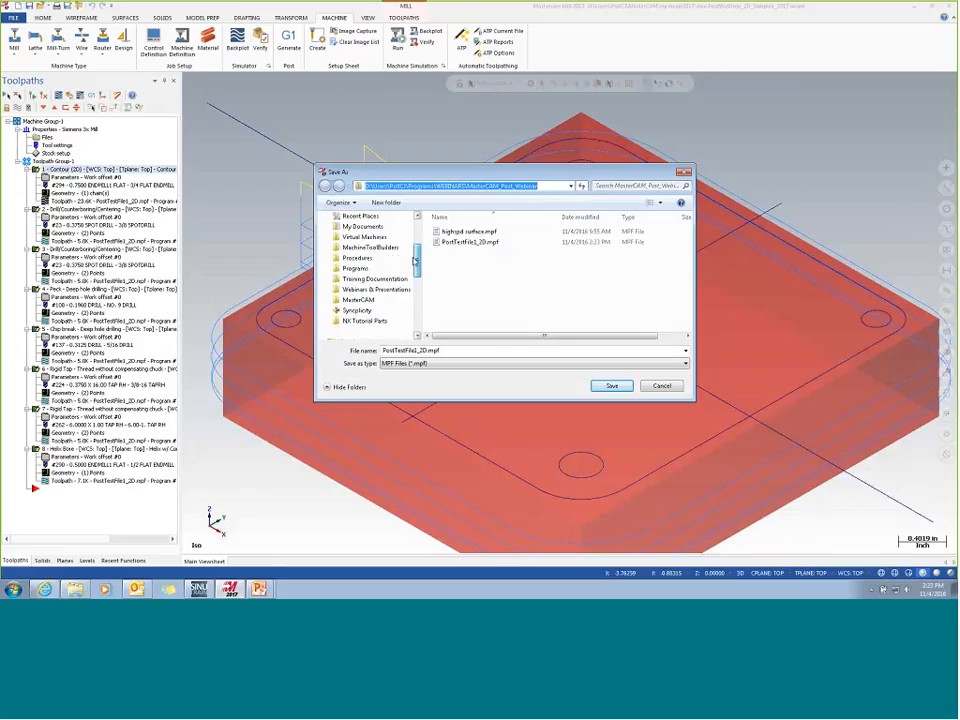
{"action": "left_click", "coordinate": [357, 259]}
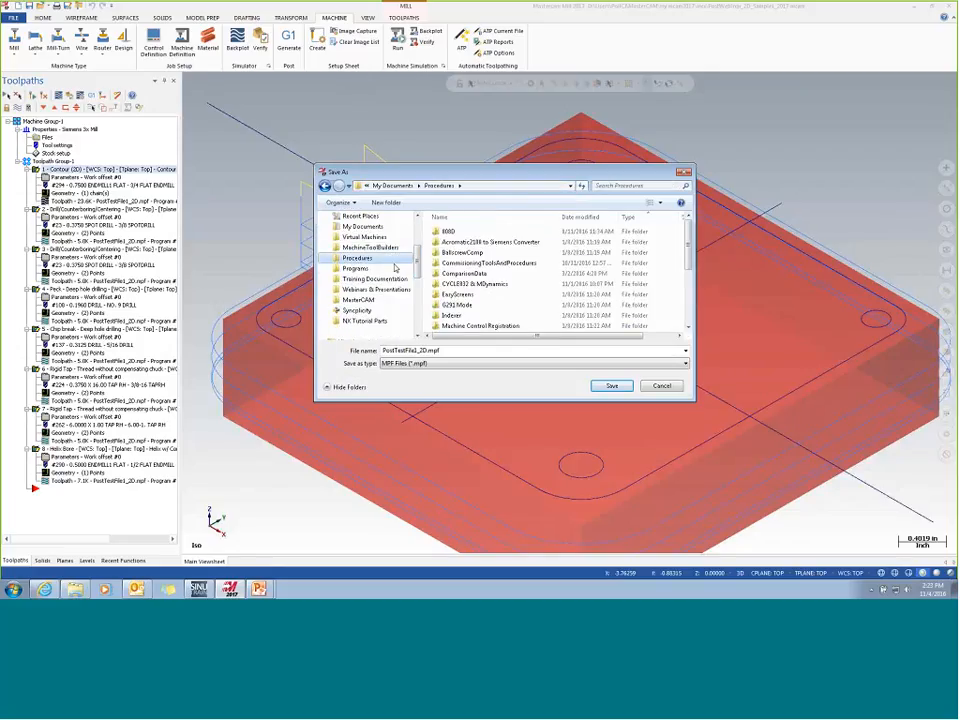
{"action": "left_click", "coordinate": [395, 268]}
{"action": "left_click_drag", "start_coordinate": [689, 285], "coordinate": [689, 308]}
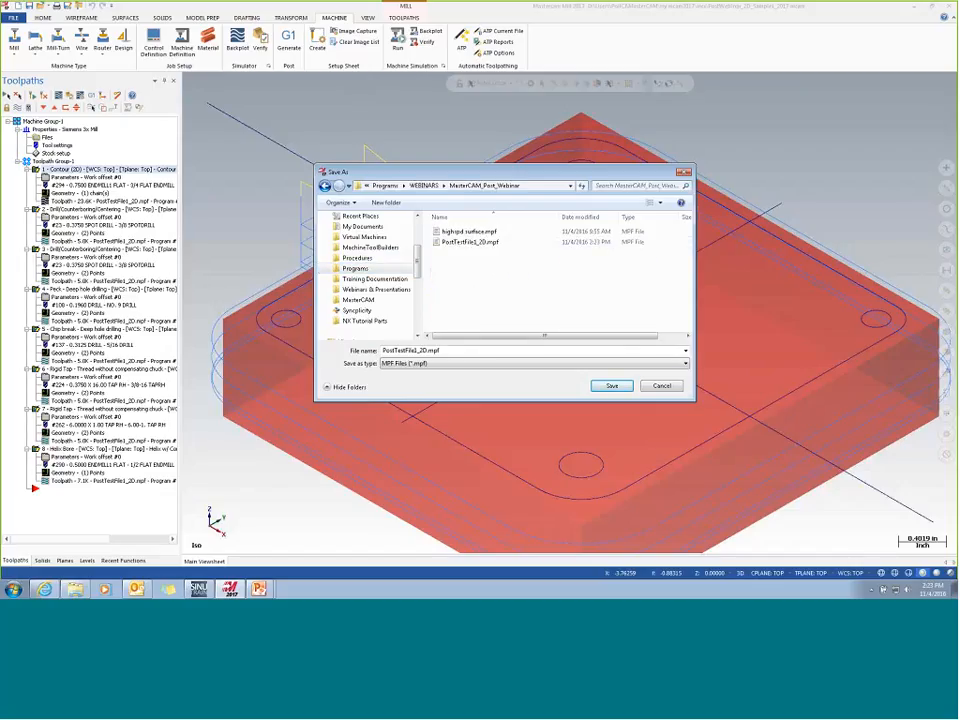
{"action": "left_click", "coordinate": [612, 386]}
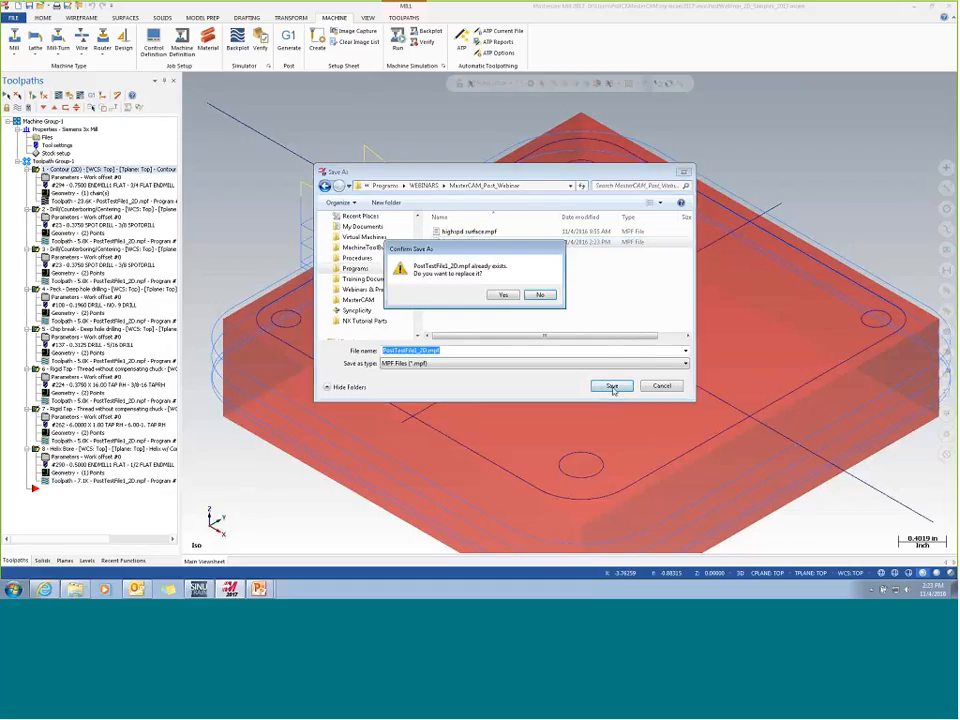
{"action": "left_click", "coordinate": [504, 295]}
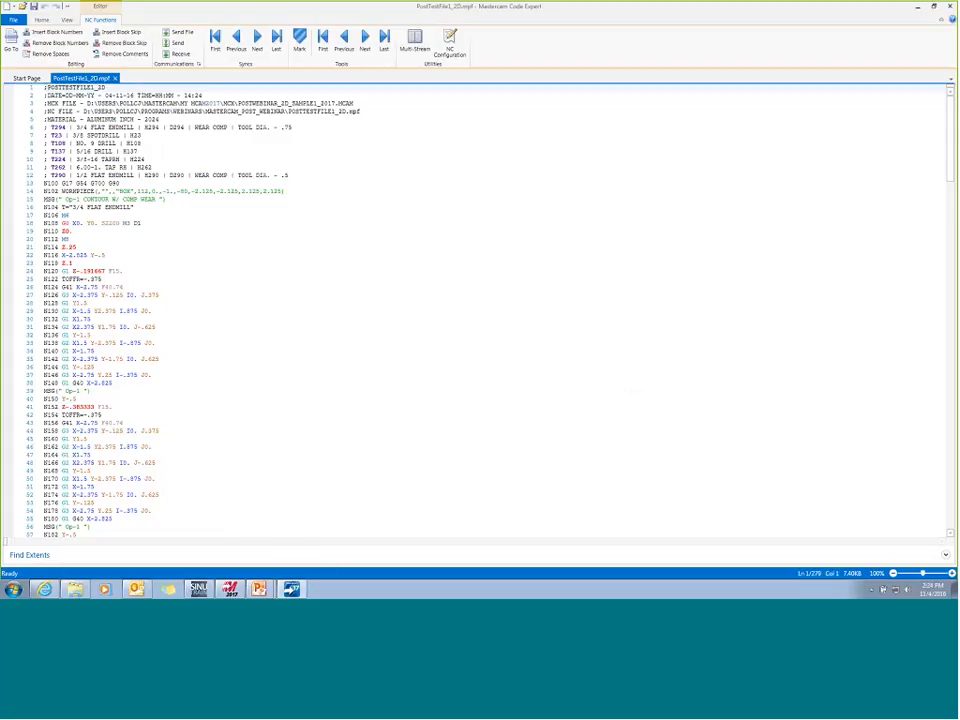
{"action": "left_click", "coordinate": [949, 6]}
- Switch to SinuTrain, highlight PostTestFile1_2D in the Program drive's MasterCAM_Post_Webinar folder, and return to the NC directory
{"action": "left_click", "coordinate": [197, 589]}
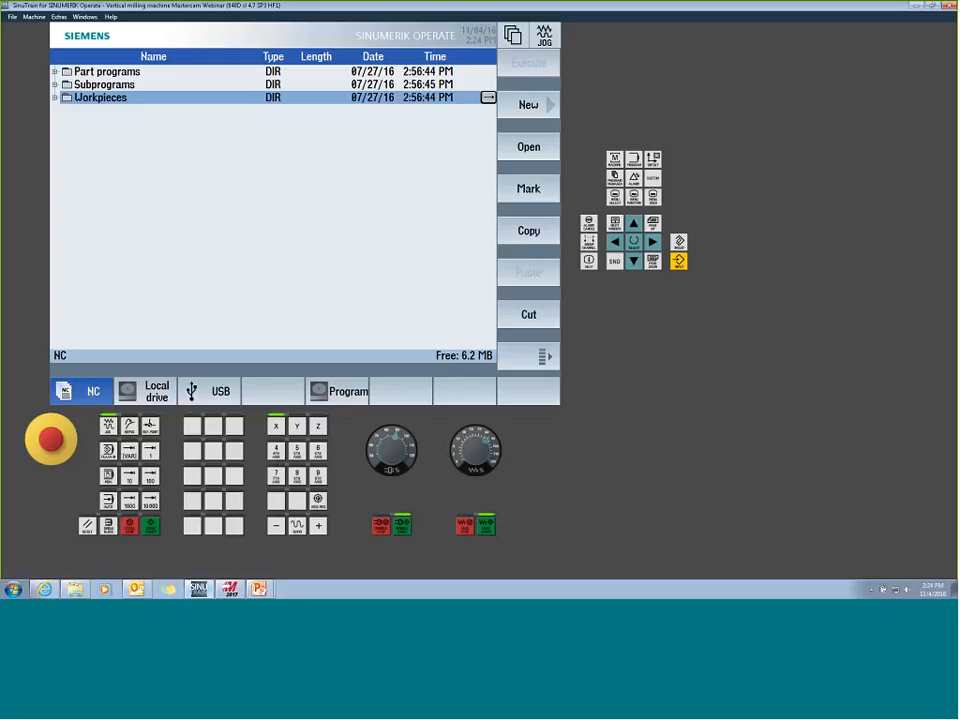
{"action": "left_click", "coordinate": [350, 389]}
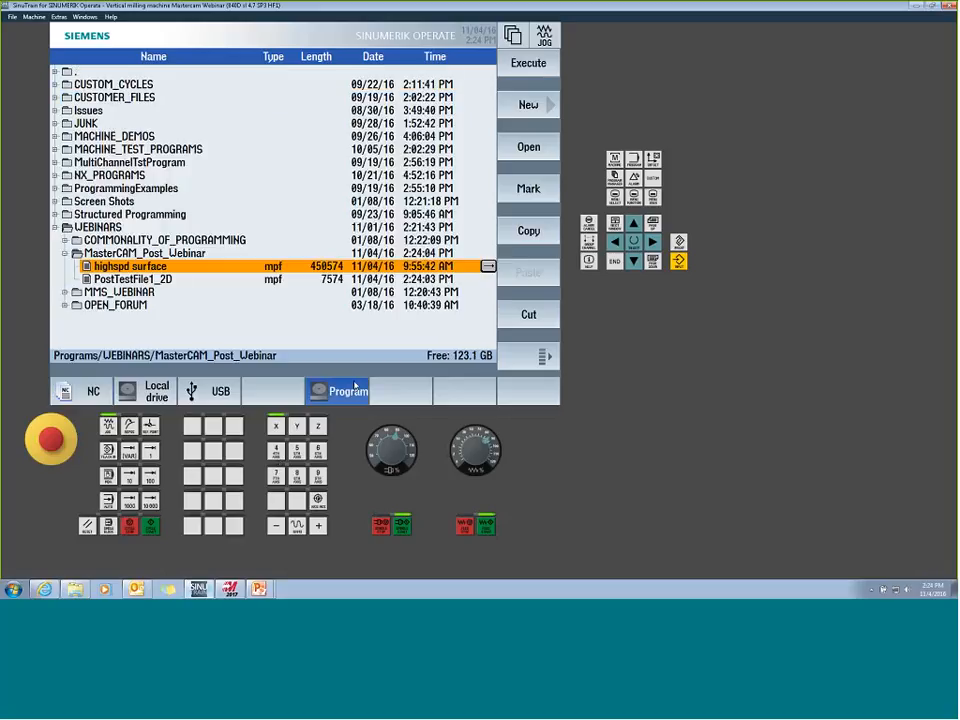
{"action": "key", "text": "Down"}
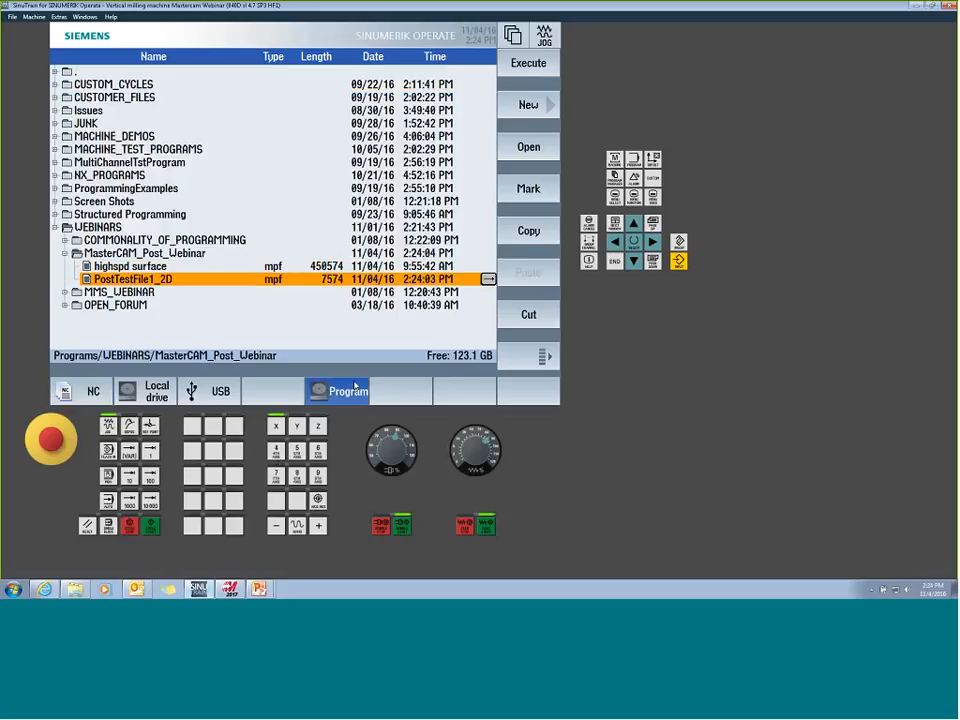
{"action": "left_click", "coordinate": [93, 391]}
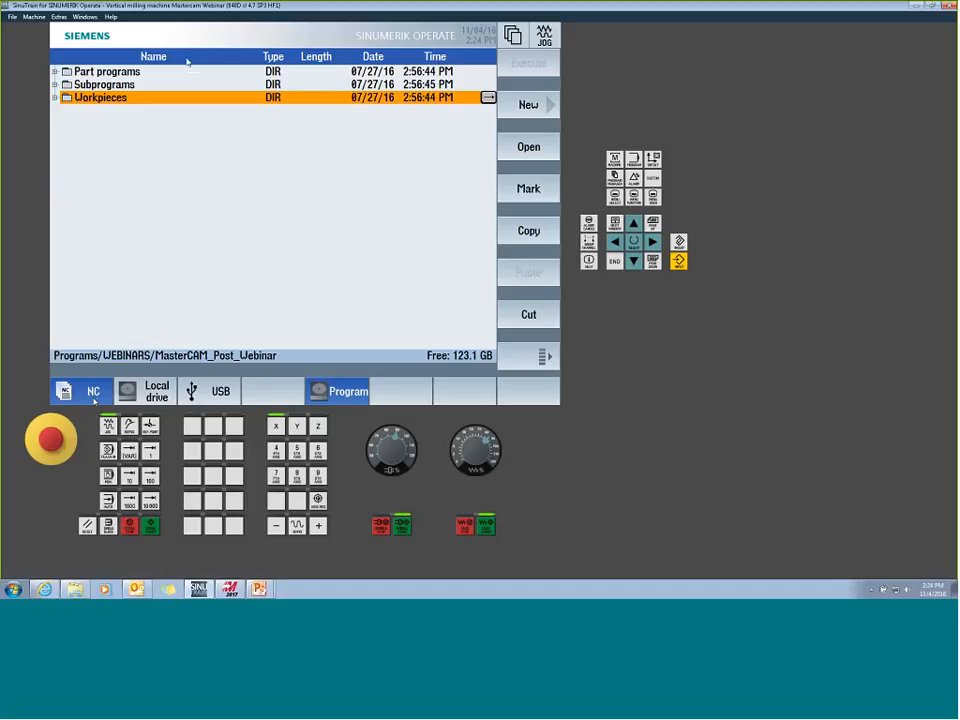
- Leave the running machine for the overview and restart the machine named Vertical milling machine Mastercam Webinar
{"action": "left_click", "coordinate": [34, 17]}
{"action": "left_click", "coordinate": [44, 47]}
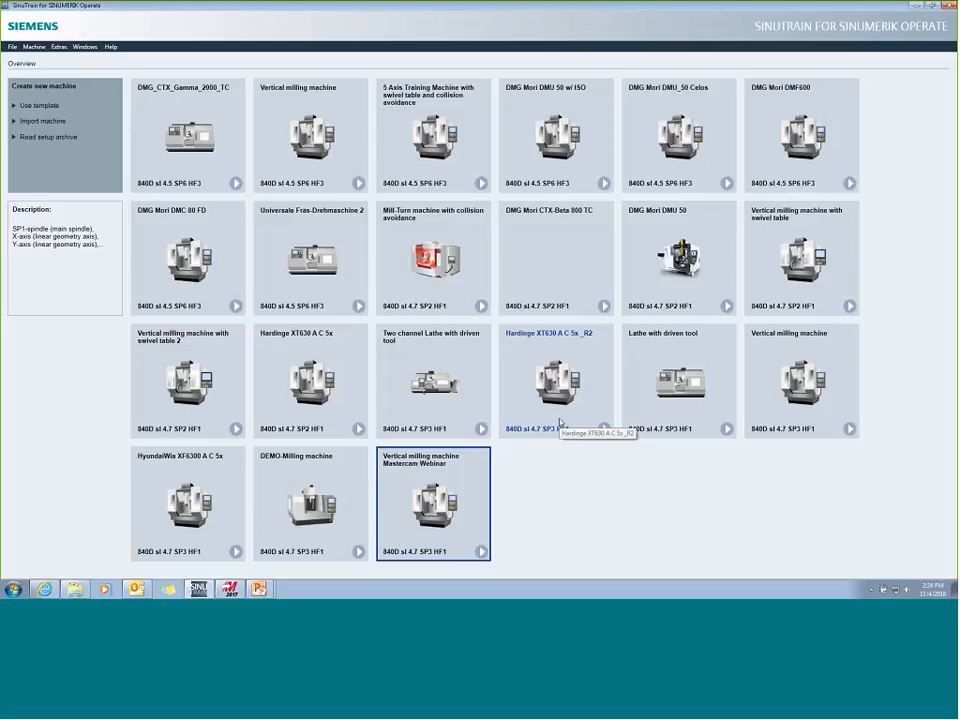
{"action": "left_click", "coordinate": [481, 552]}
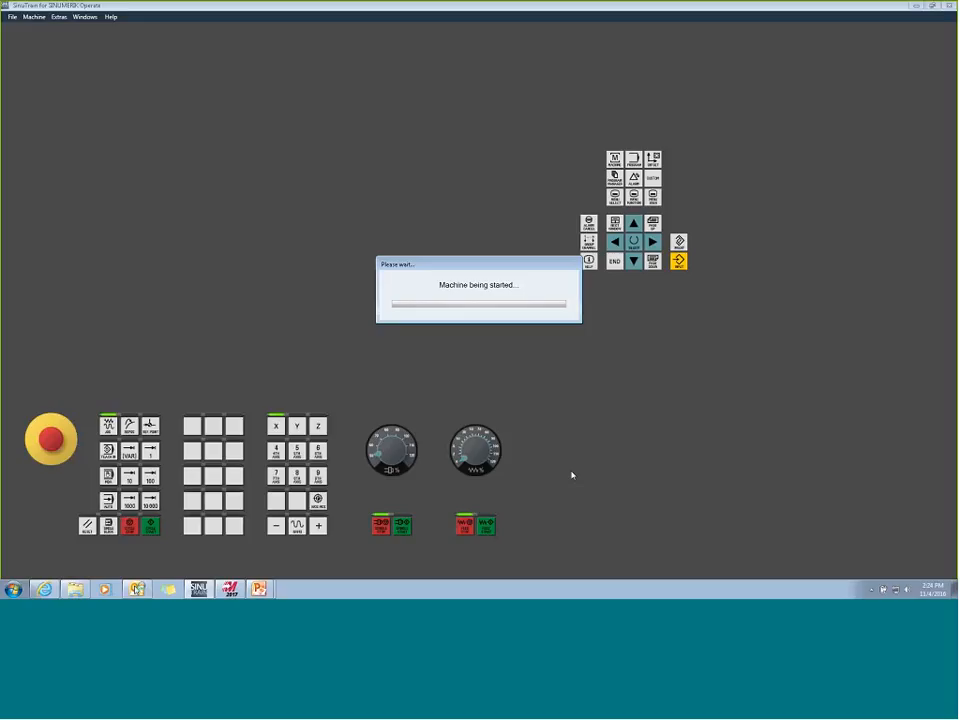
{"action": "left_click", "coordinate": [77, 590]}
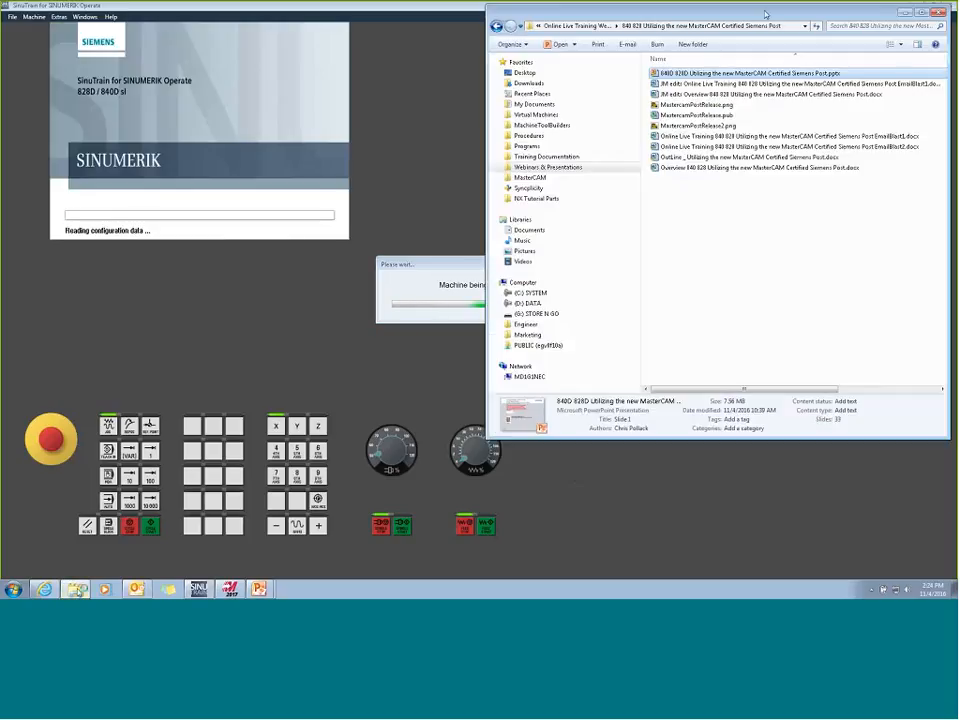
{"action": "left_click_drag", "start_coordinate": [766, 14], "coordinate": [958, 16]}
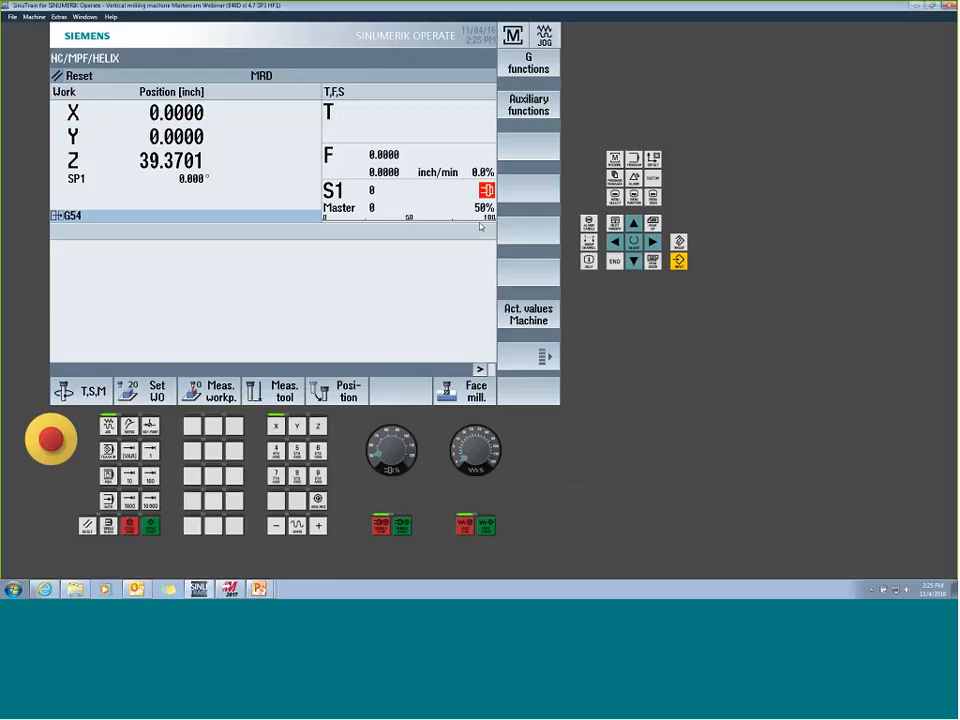
- Review the machine's tool list, then open PostTestFile1_2D from WEBINARS/MasterCAM_Post_Webinar on the Program drive
{"action": "left_click", "coordinate": [653, 159]}
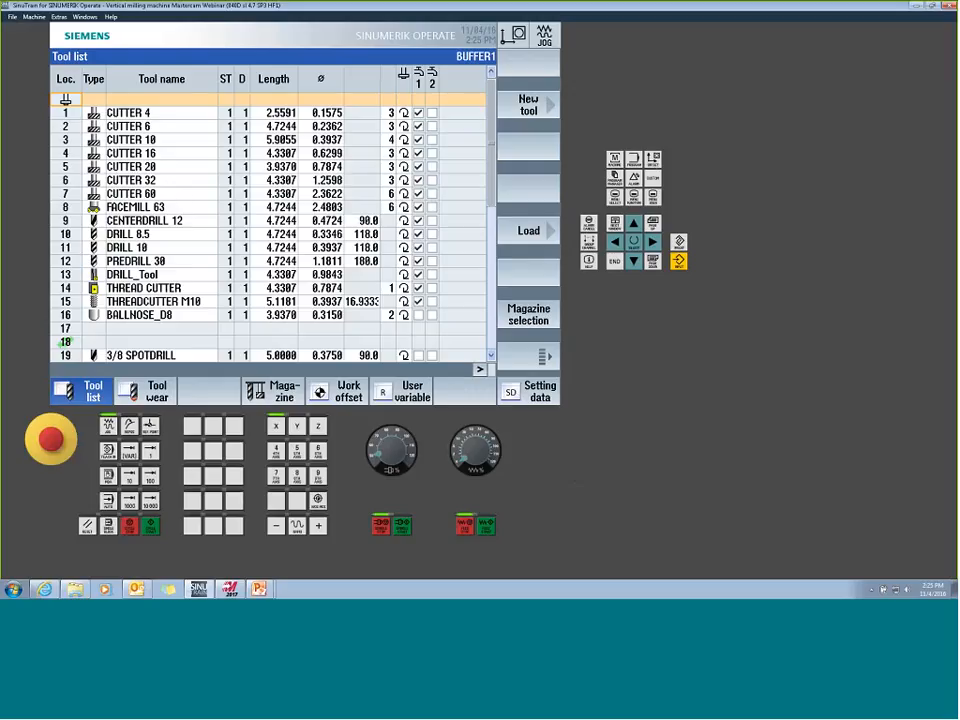
{"action": "left_click_drag", "start_coordinate": [491, 200], "coordinate": [491, 285]}
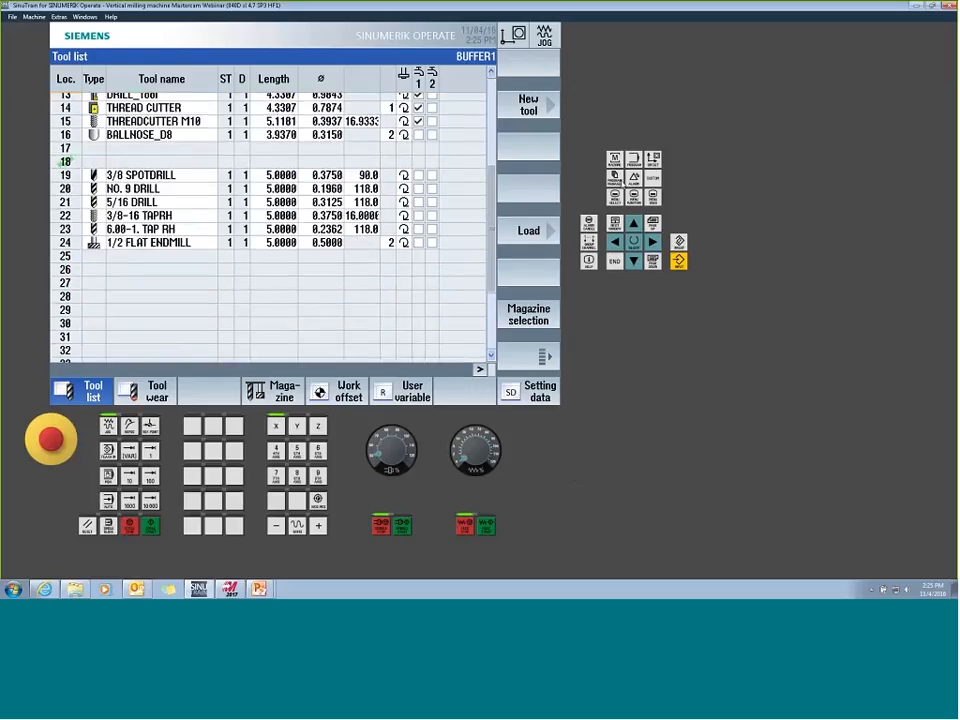
{"action": "left_click", "coordinate": [620, 181]}
{"action": "left_click", "coordinate": [352, 391]}
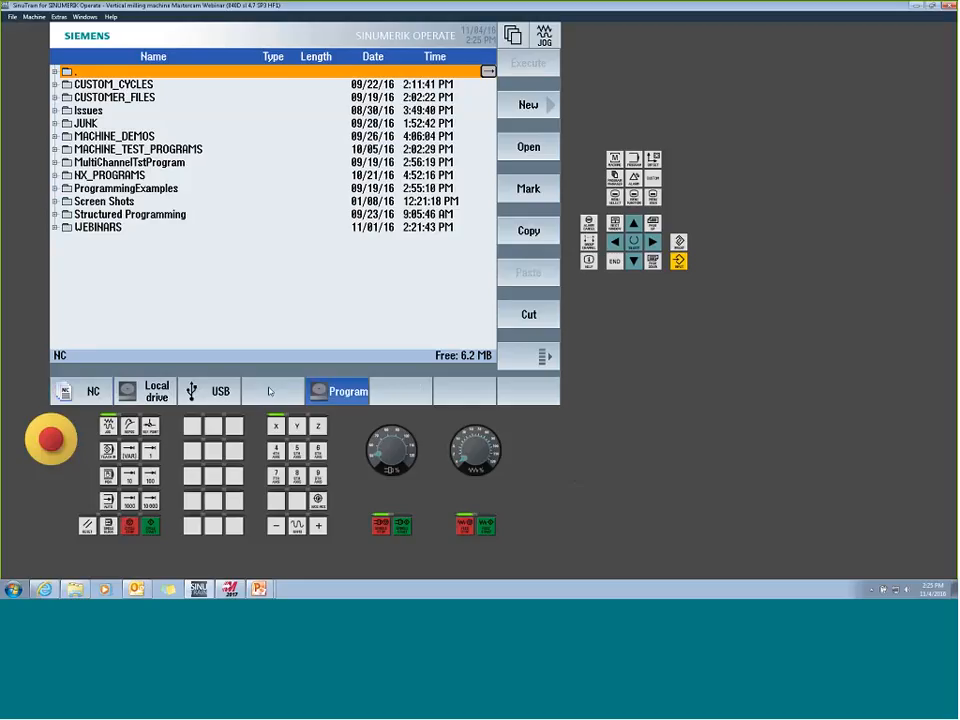
{"action": "double_click", "coordinate": [96, 226]}
{"action": "double_click", "coordinate": [143, 256]}
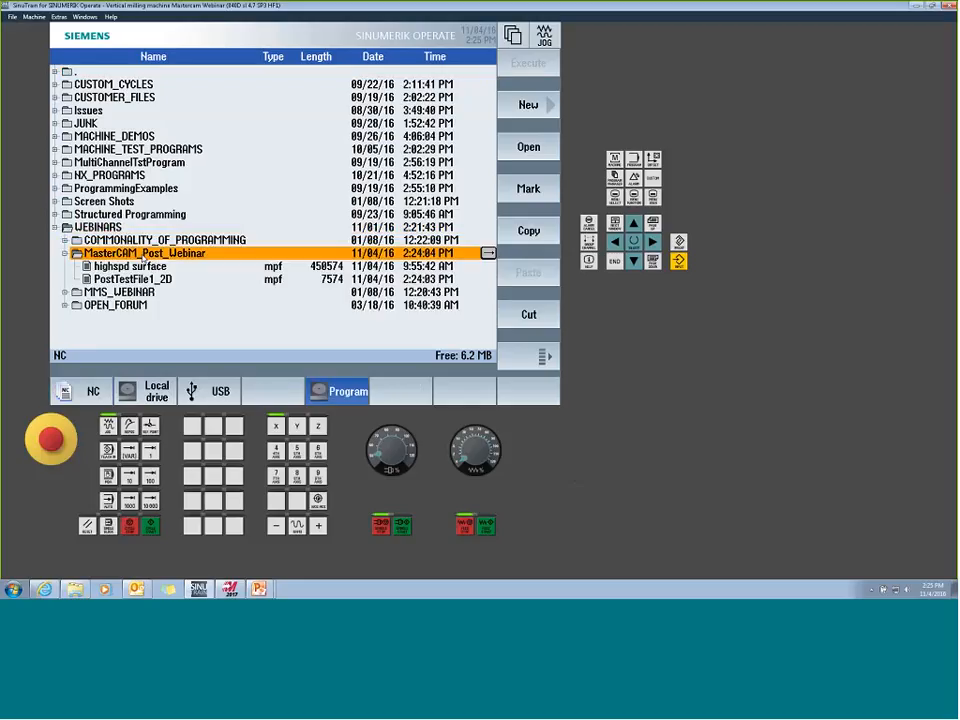
{"action": "double_click", "coordinate": [152, 281]}
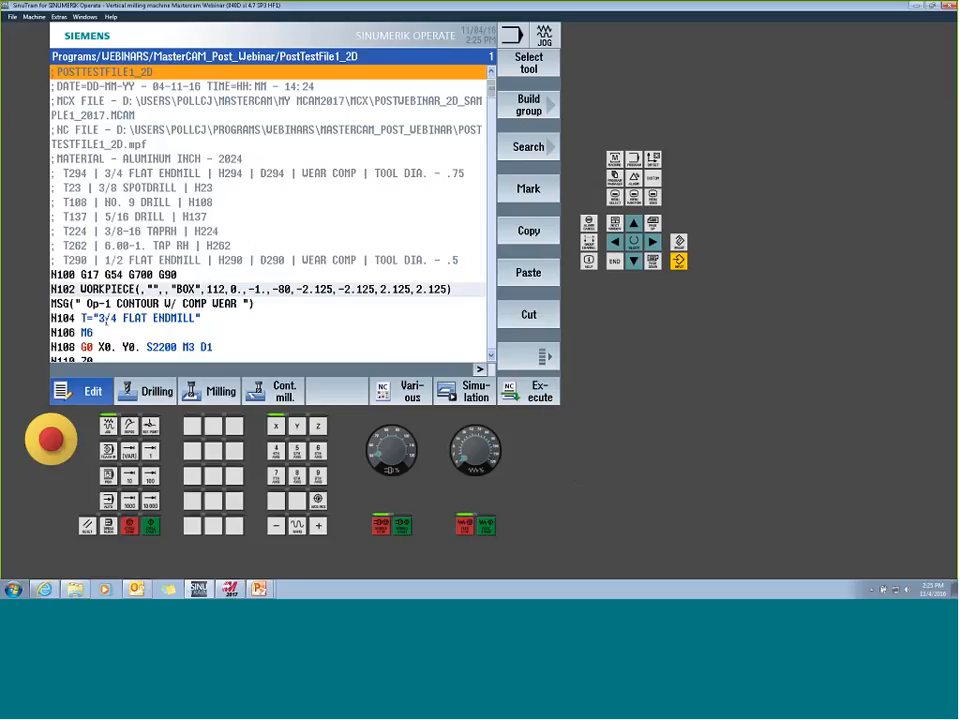
- Highlight the tool call in block N104, and copy the tool name 3/4 FLAT ENDMILL from the T294 header comment
{"action": "left_click_drag", "start_coordinate": [81, 318], "coordinate": [135, 318]}
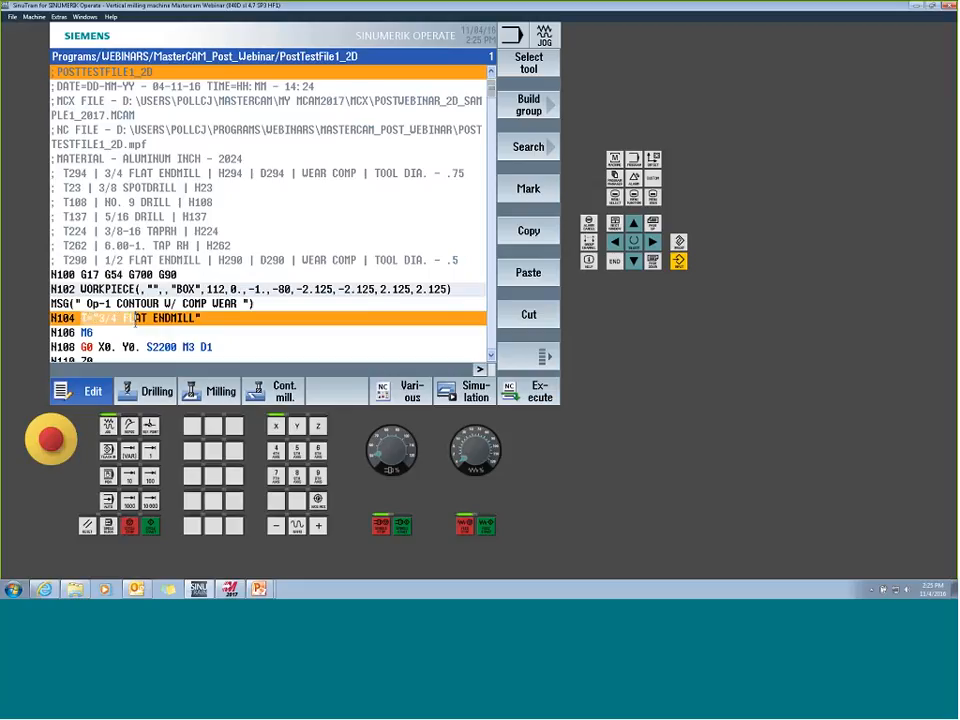
{"action": "left_click", "coordinate": [217, 333]}
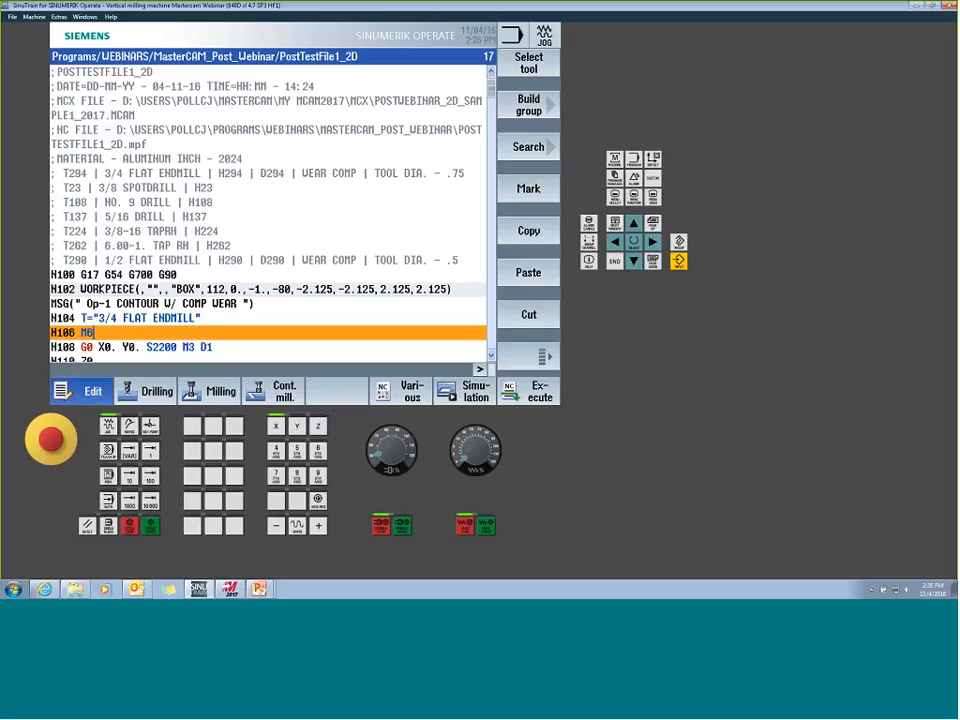
{"action": "left_click_drag", "start_coordinate": [105, 173], "coordinate": [201, 173]}
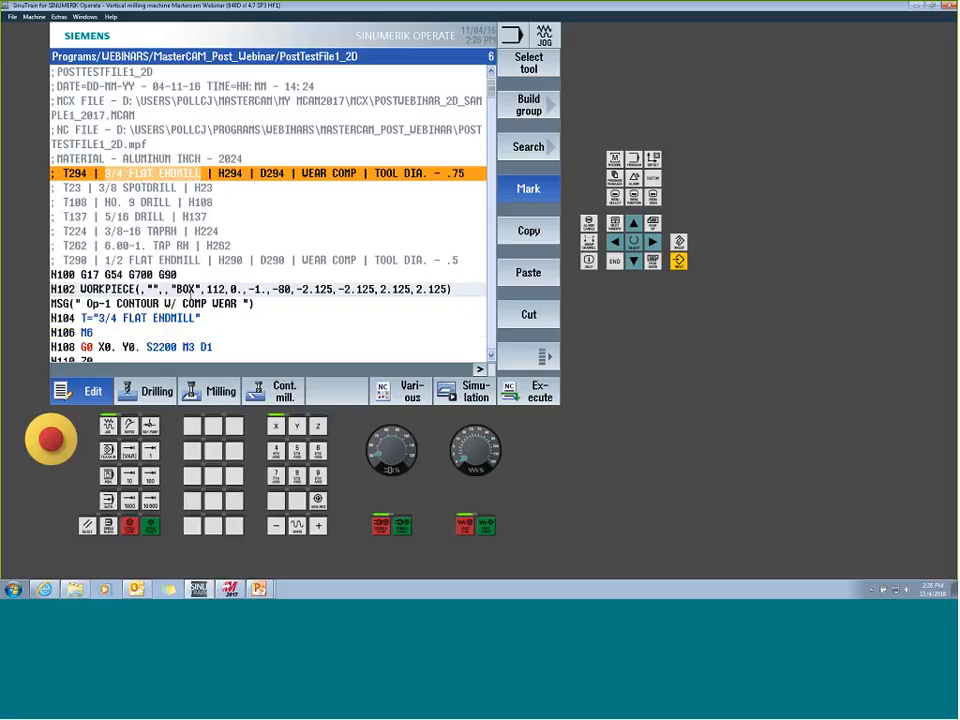
{"action": "left_click", "coordinate": [529, 231]}
- Create a new type 120 end mill at magazine location 18 in the tool list and name it 3/4 FLAT ENDMILL
{"action": "left_click", "coordinate": [653, 159]}
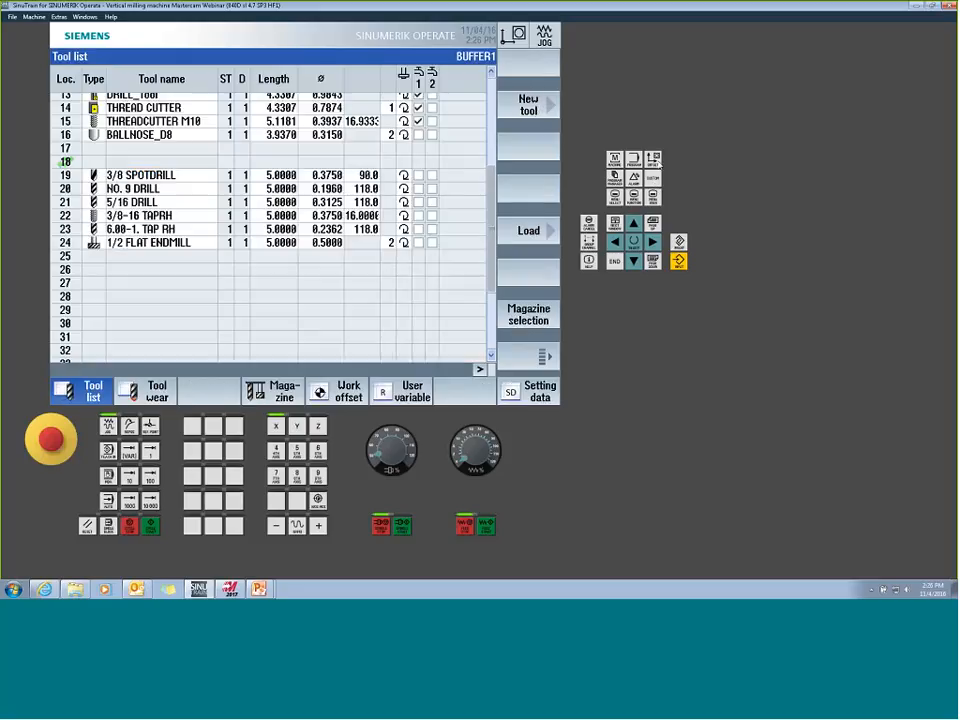
{"action": "left_click", "coordinate": [145, 162]}
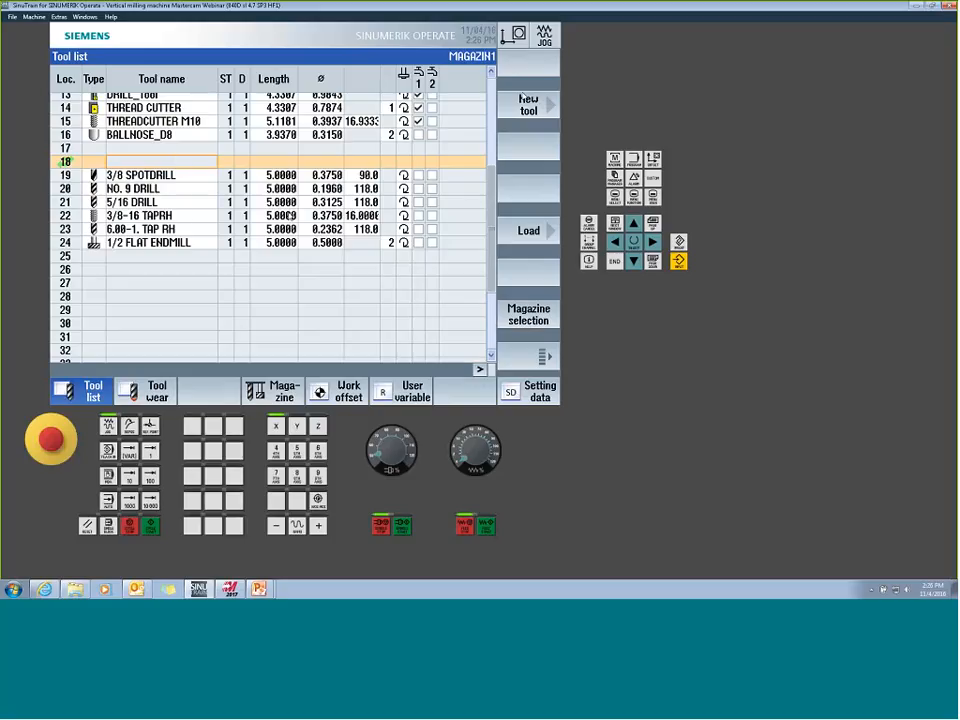
{"action": "left_click", "coordinate": [522, 107]}
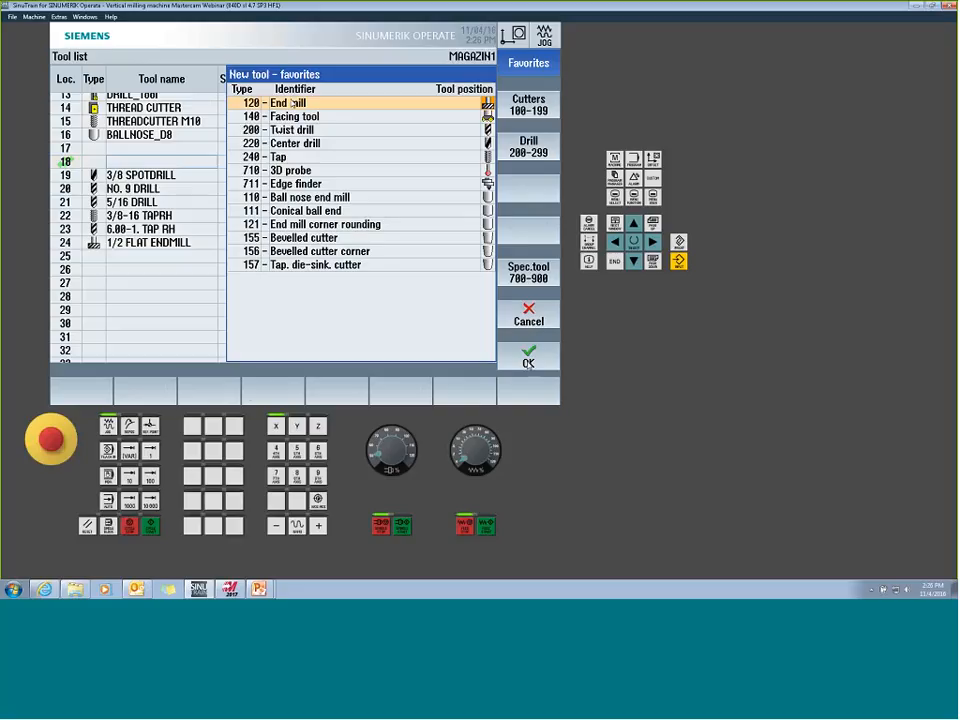
{"action": "left_click", "coordinate": [528, 357]}
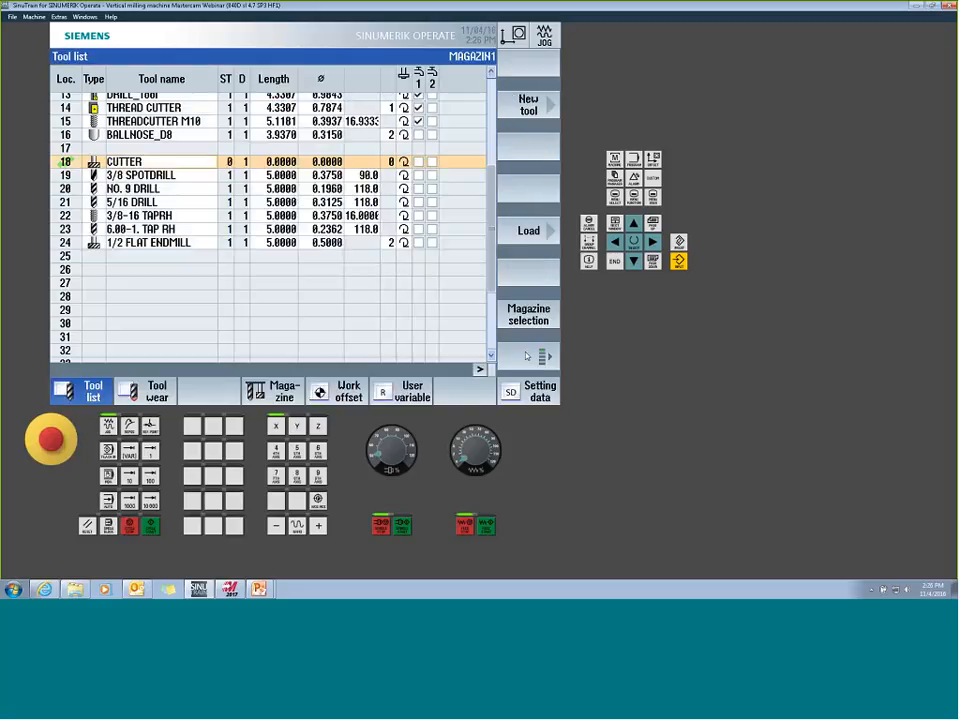
{"action": "key", "text": "BackSpace"}
{"action": "type", "text": "3/4 FLAT ENDMILL"}
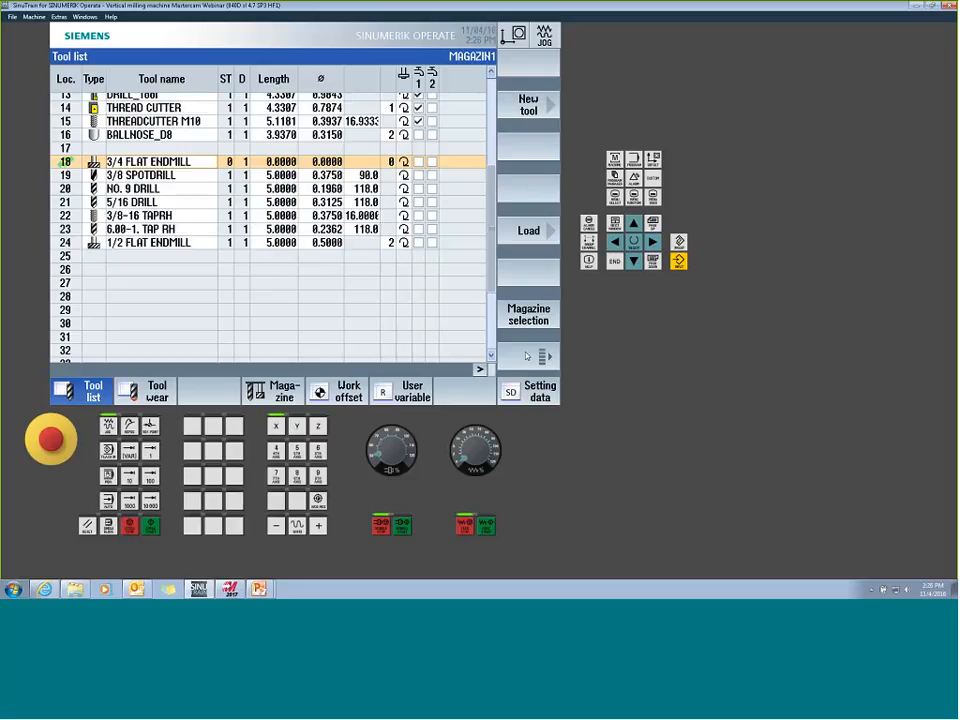
{"action": "key", "text": "Return"}
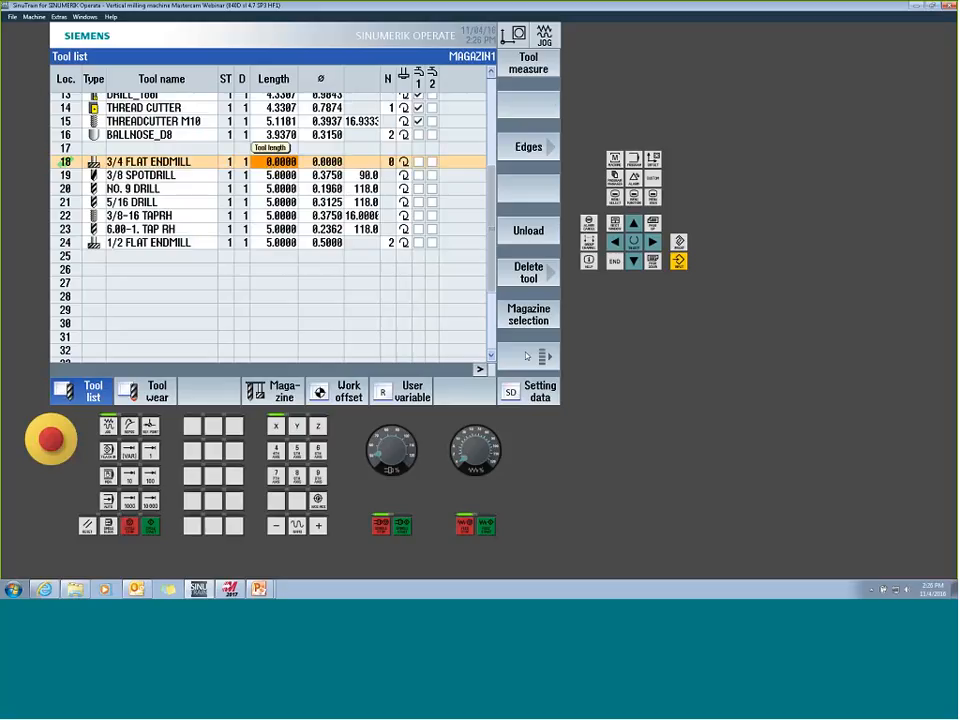
- Set the 3/4 FLAT ENDMILL's length to 5, diameter to .75 and number of teeth to 3, and return to the program editor
{"action": "type", "text": "5"}
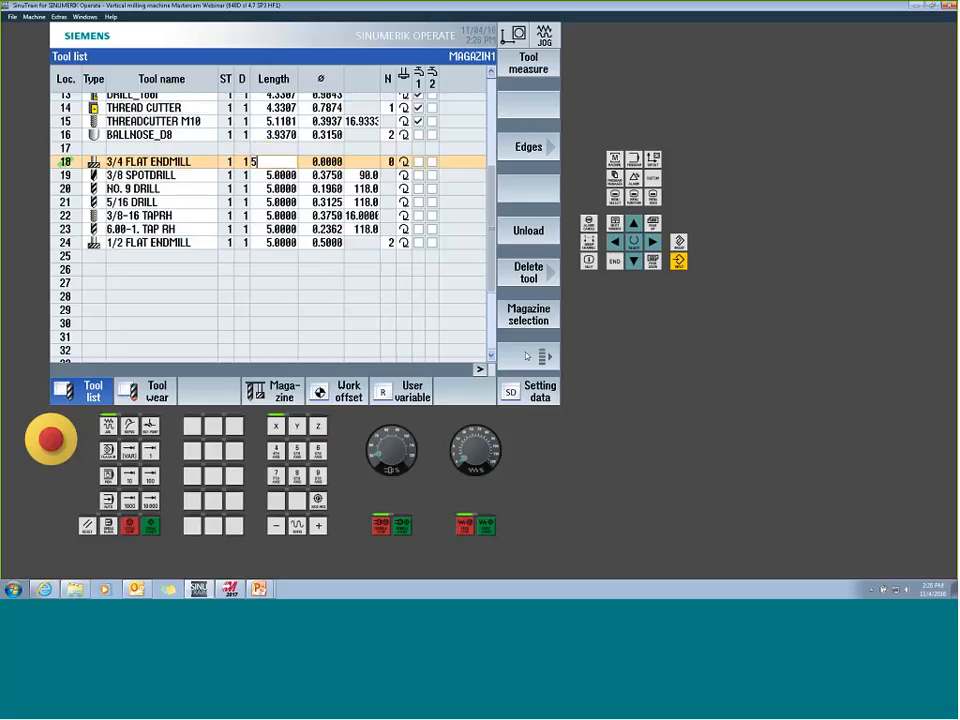
{"action": "key", "text": "Return"}
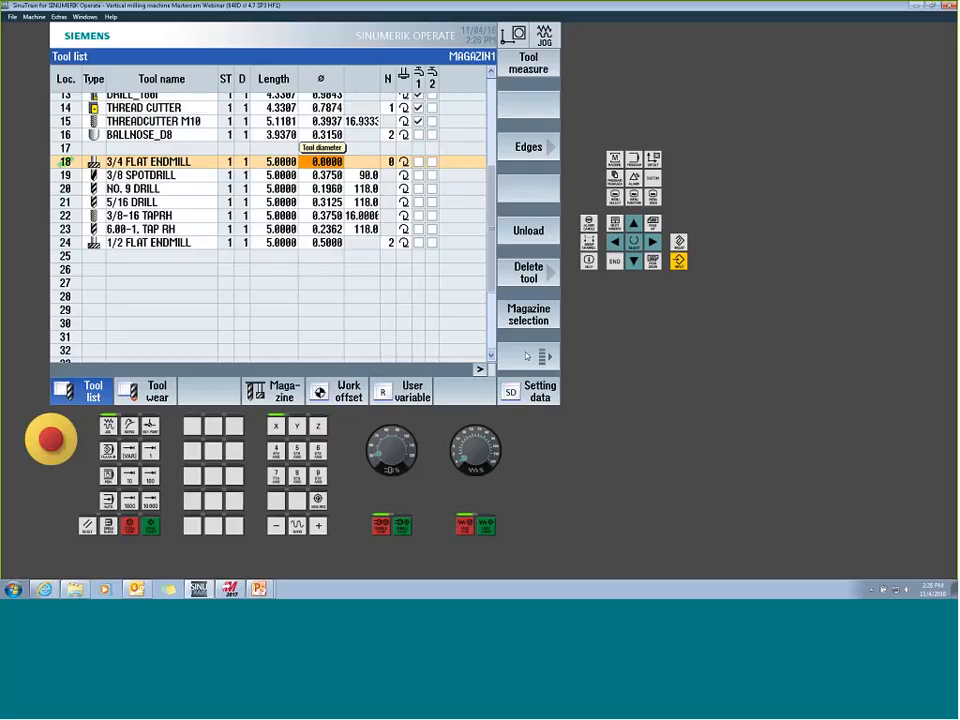
{"action": "type", "text": "."}
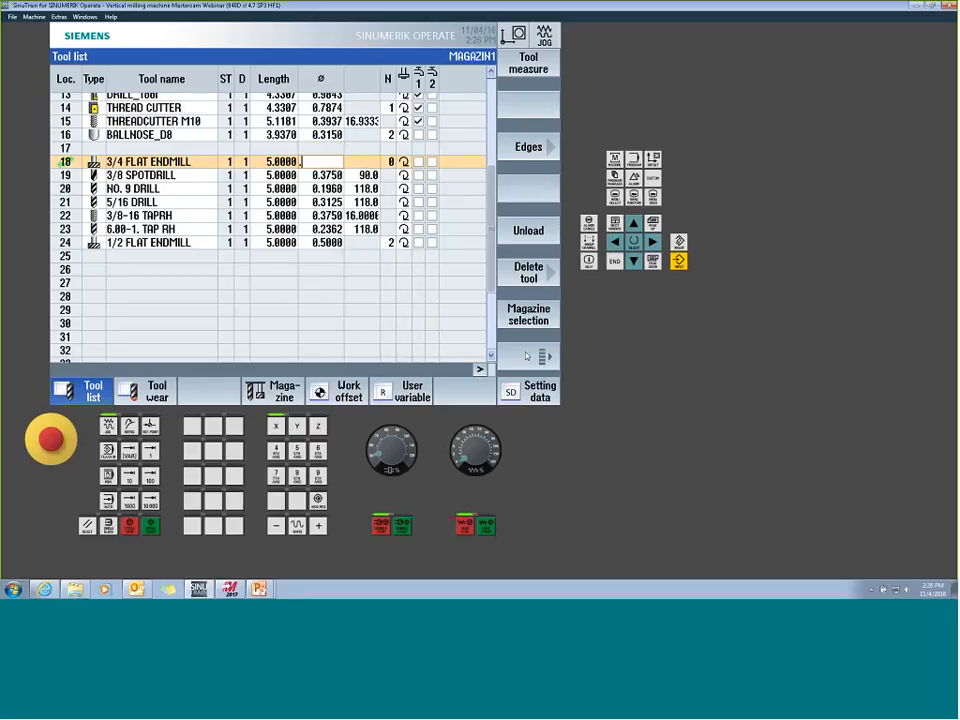
{"action": "type", "text": "75"}
{"action": "key", "text": "Return"}
{"action": "key", "text": "Return"}
{"action": "type", "text": "3"}
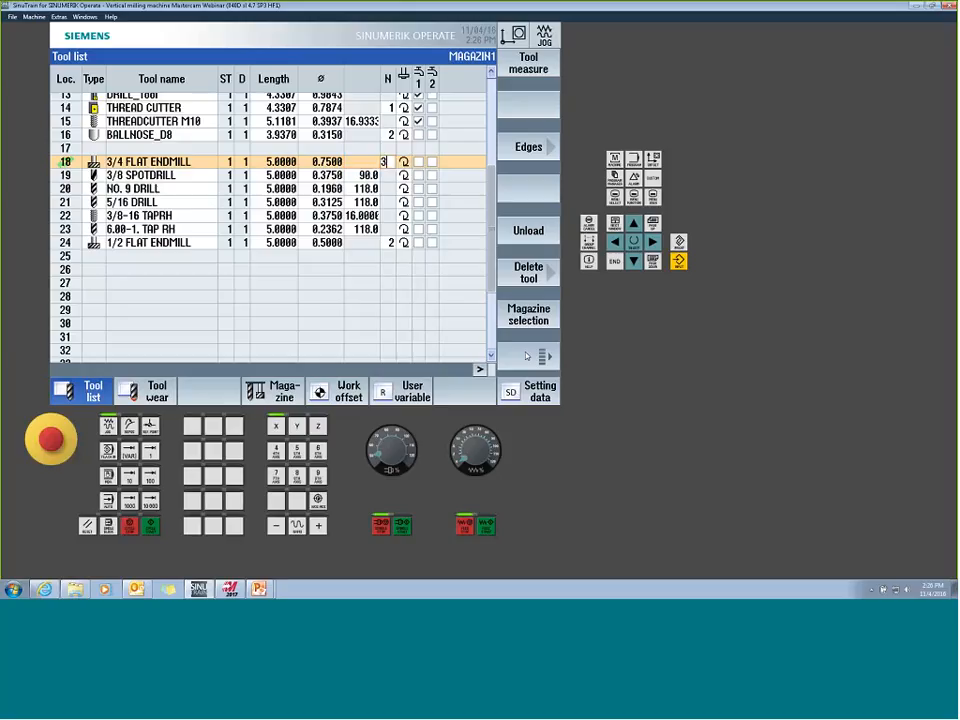
{"action": "key", "text": "Return"}
{"action": "left_click", "coordinate": [634, 159]}
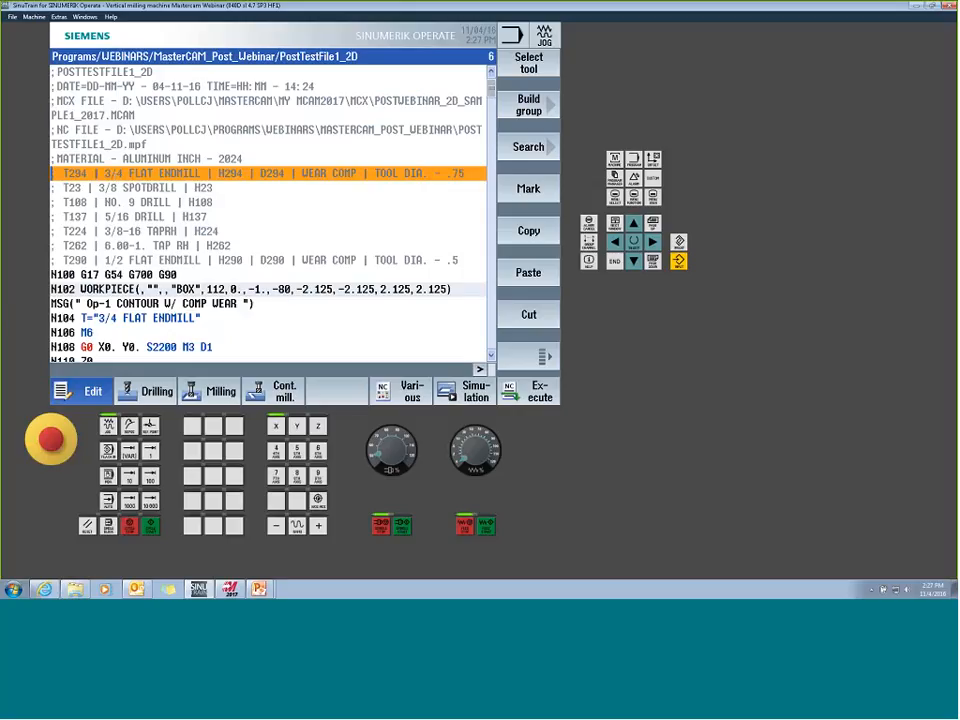
- Check the tool call in block N104, and simulate the PostTestFile1_2D program in 3D view before returning to the program editor
{"action": "left_click_drag", "start_coordinate": [94, 318], "coordinate": [171, 318]}
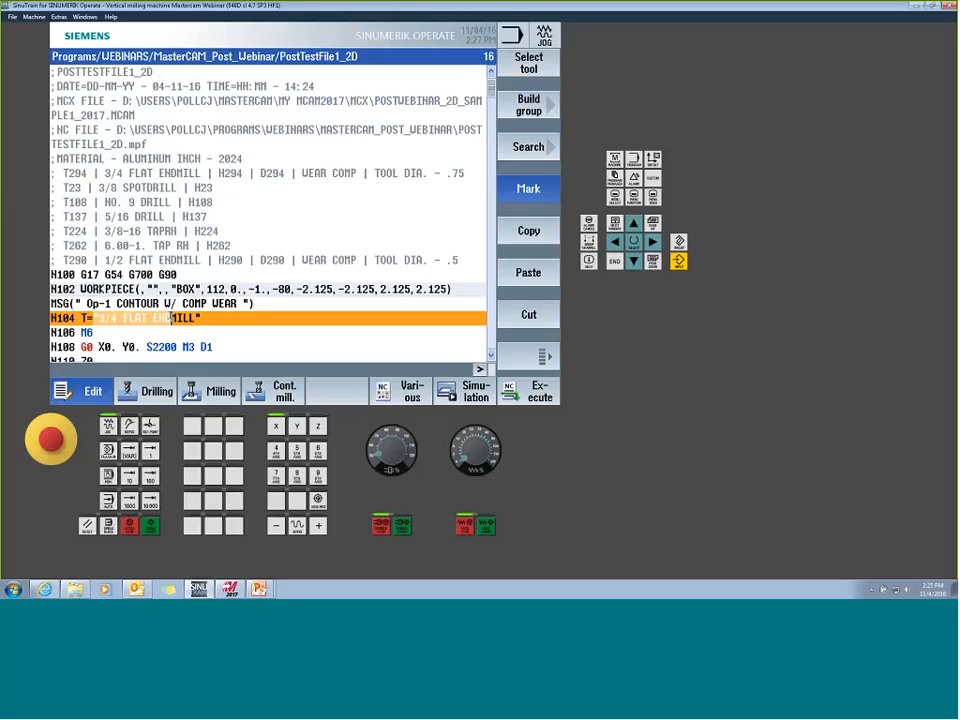
{"action": "left_click", "coordinate": [172, 332]}
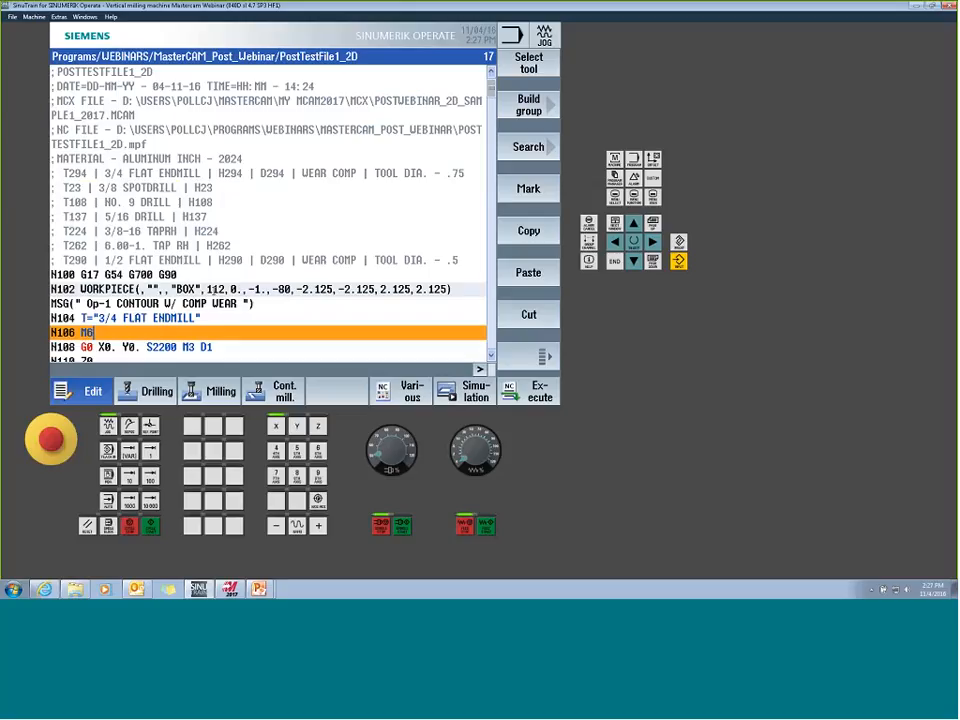
{"action": "left_click", "coordinate": [469, 394]}
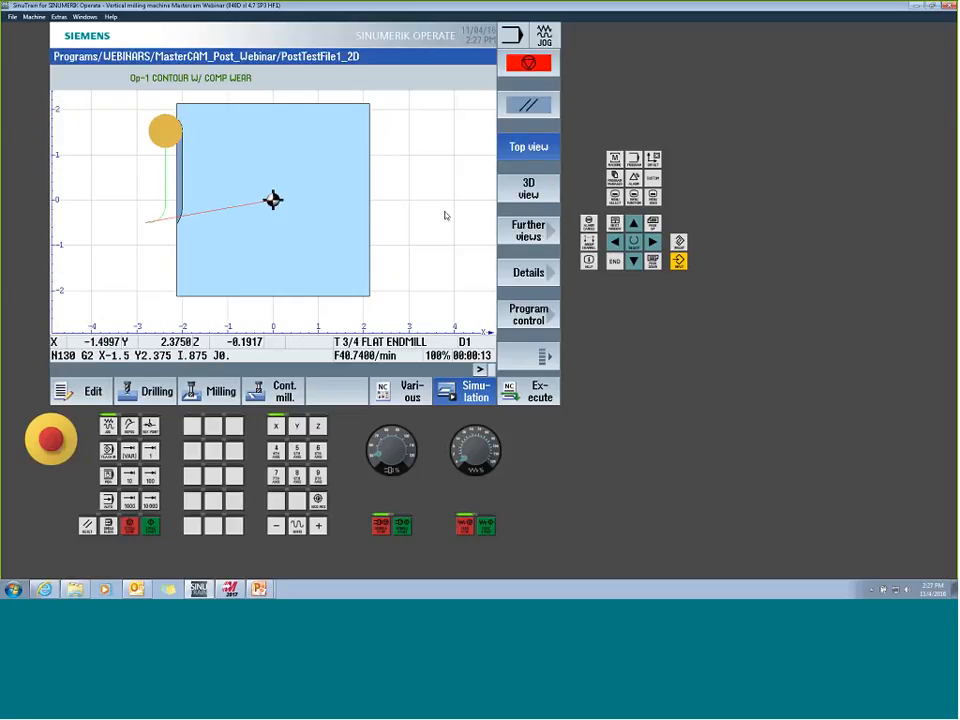
{"action": "left_click", "coordinate": [536, 193]}
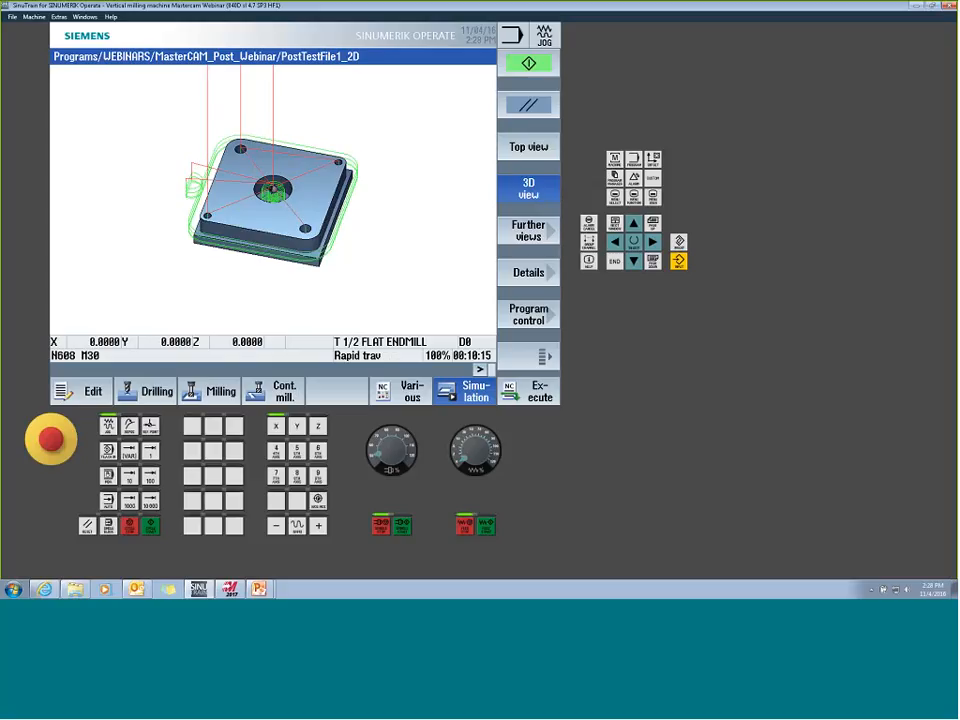
{"action": "left_click", "coordinate": [92, 391]}
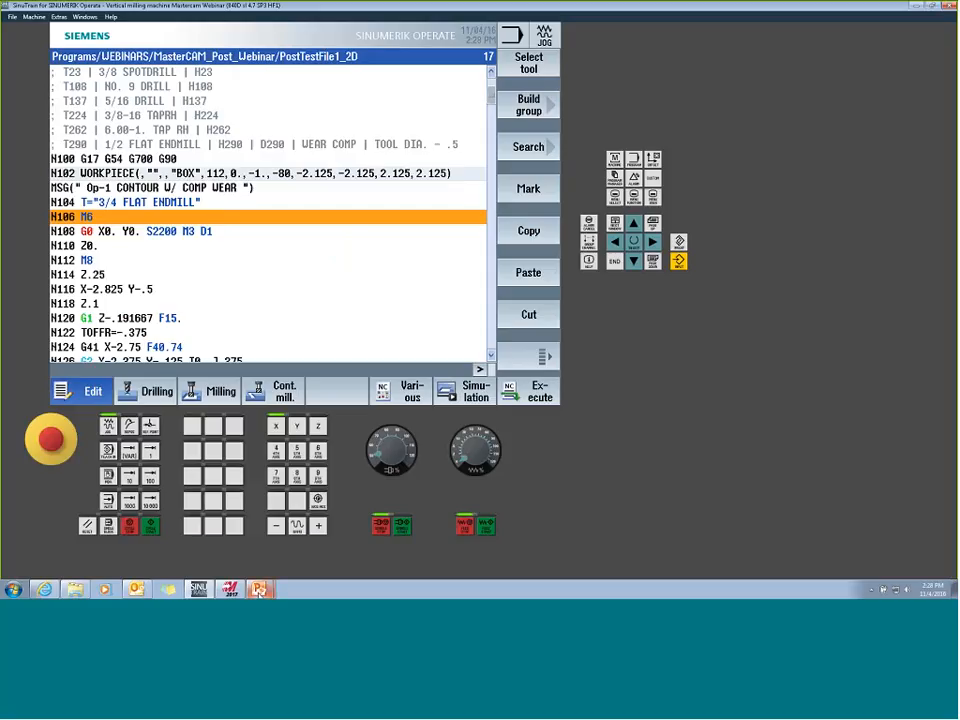
- Switch to the PowerPoint editing window of the Siemens post presentation and restore it from full screen to a smaller window
{"action": "left_click", "coordinate": [259, 590]}
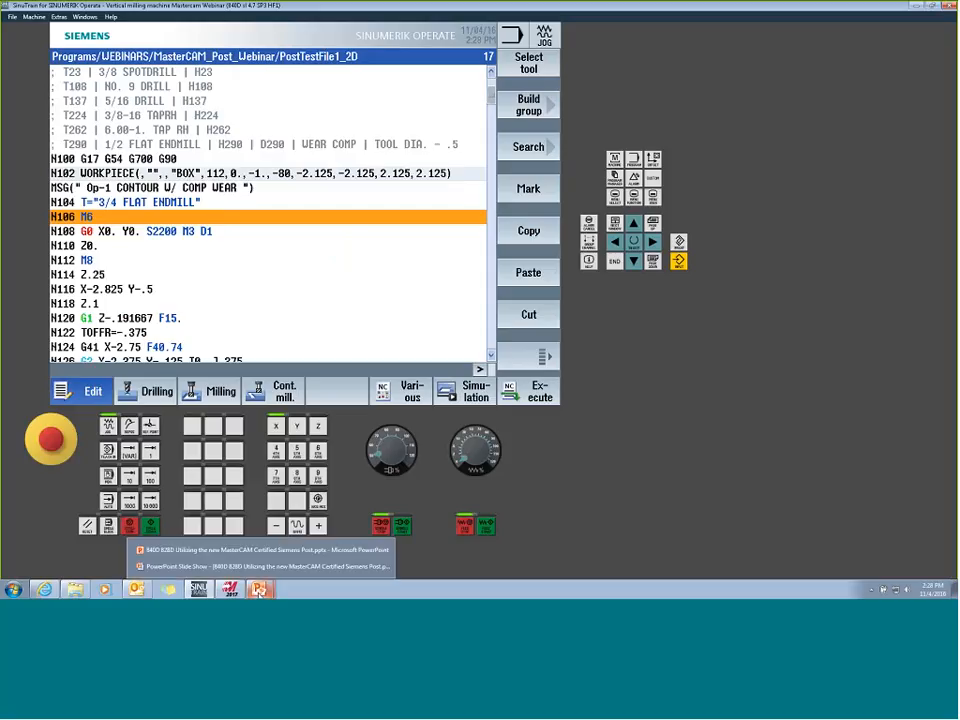
{"action": "left_click", "coordinate": [262, 550]}
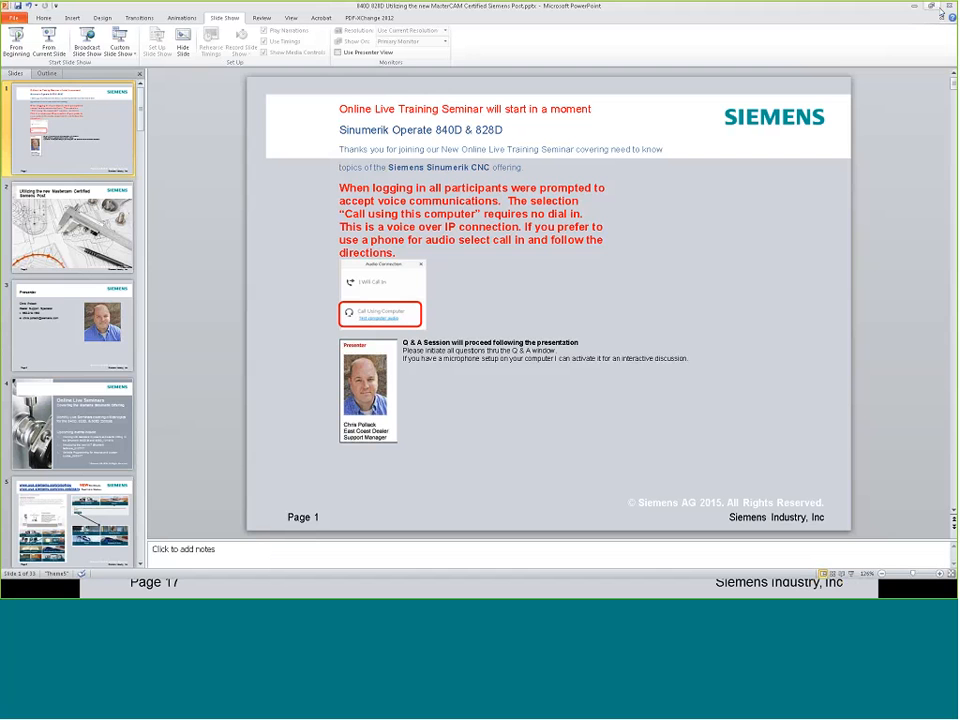
{"action": "left_click_drag", "start_coordinate": [798, 13], "coordinate": [617, 121]}
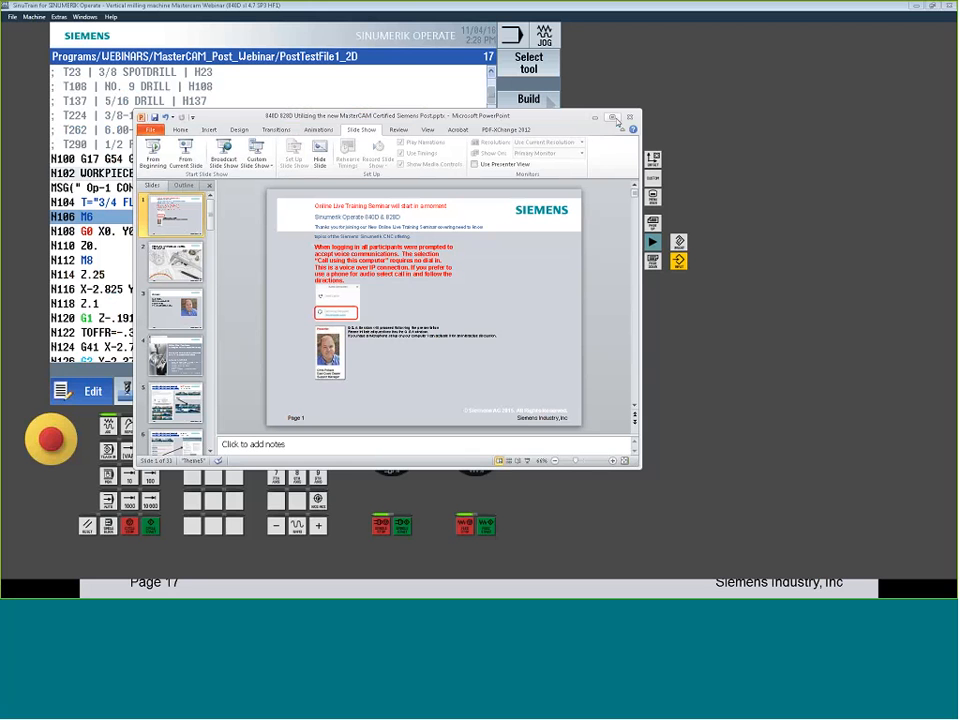
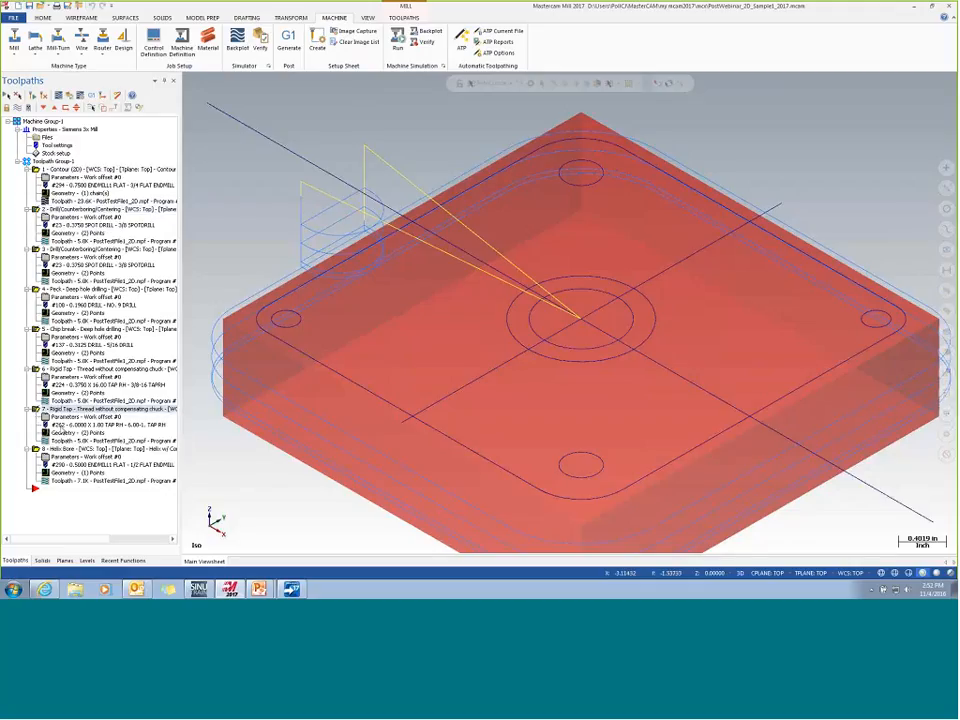
- Post only the selected drilling and tapping operations to an mpf file, overwriting the existing one and declining to post all operations
{"action": "left_click", "coordinate": [89, 95]}
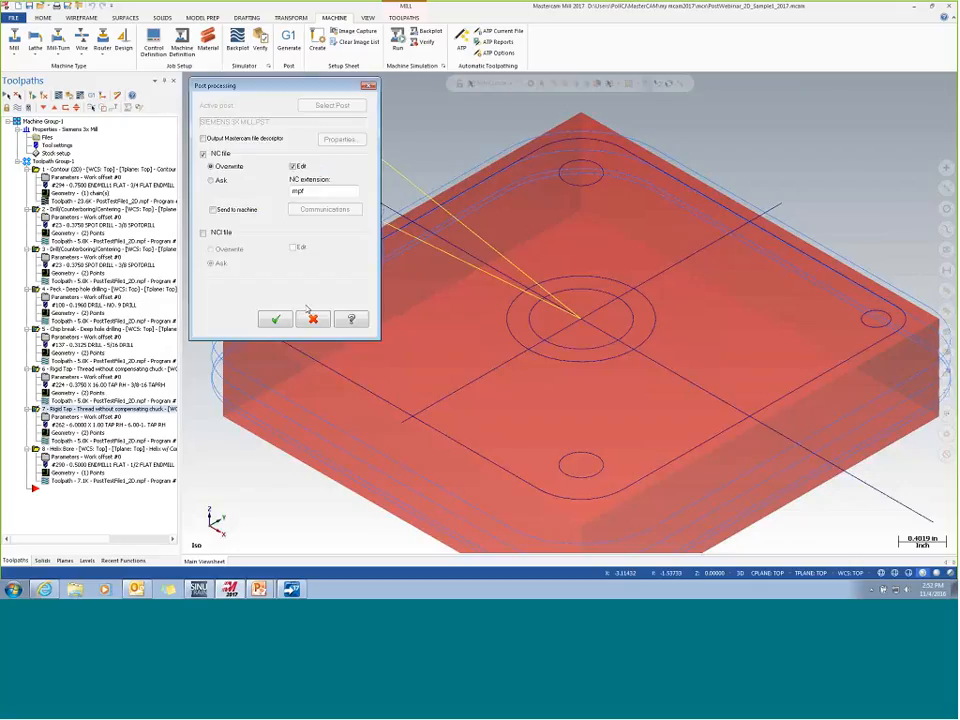
{"action": "left_click", "coordinate": [200, 590]}
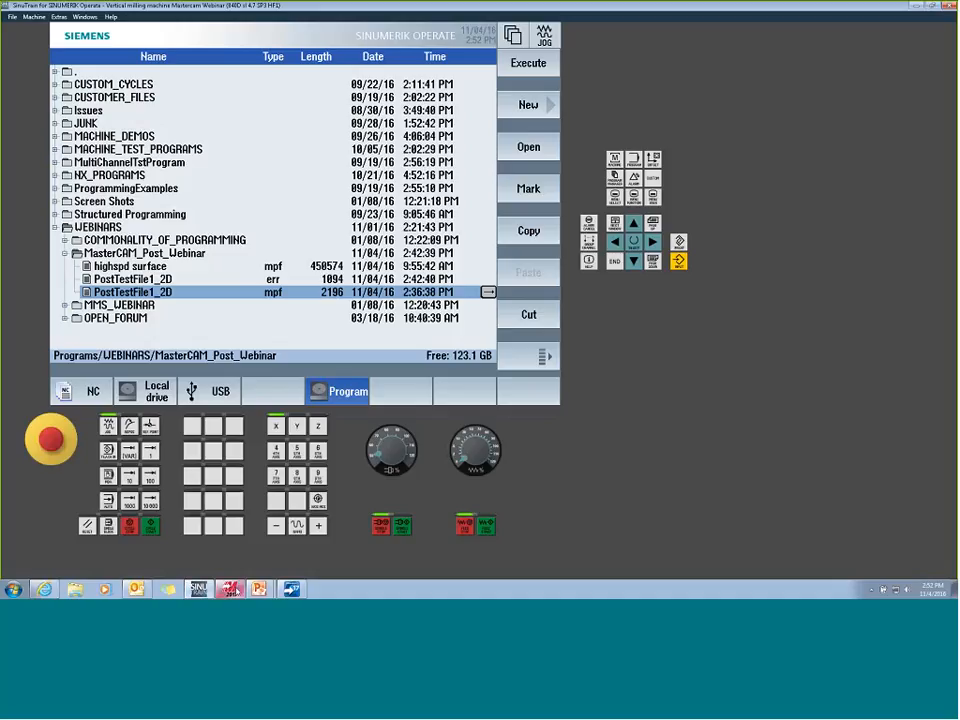
{"action": "left_click", "coordinate": [230, 590]}
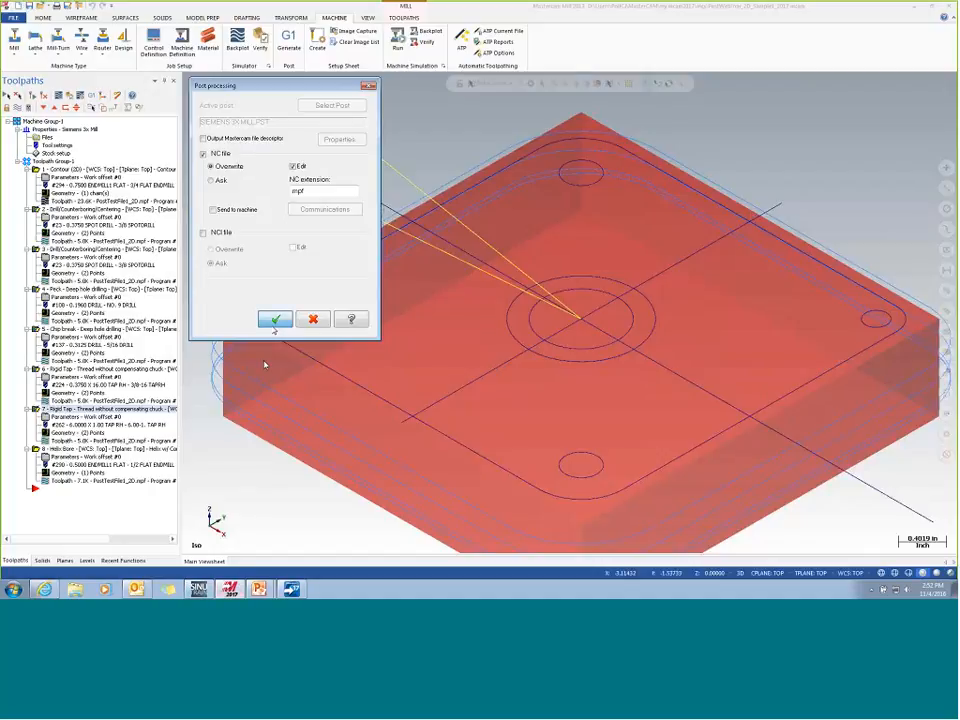
{"action": "left_click", "coordinate": [275, 319]}
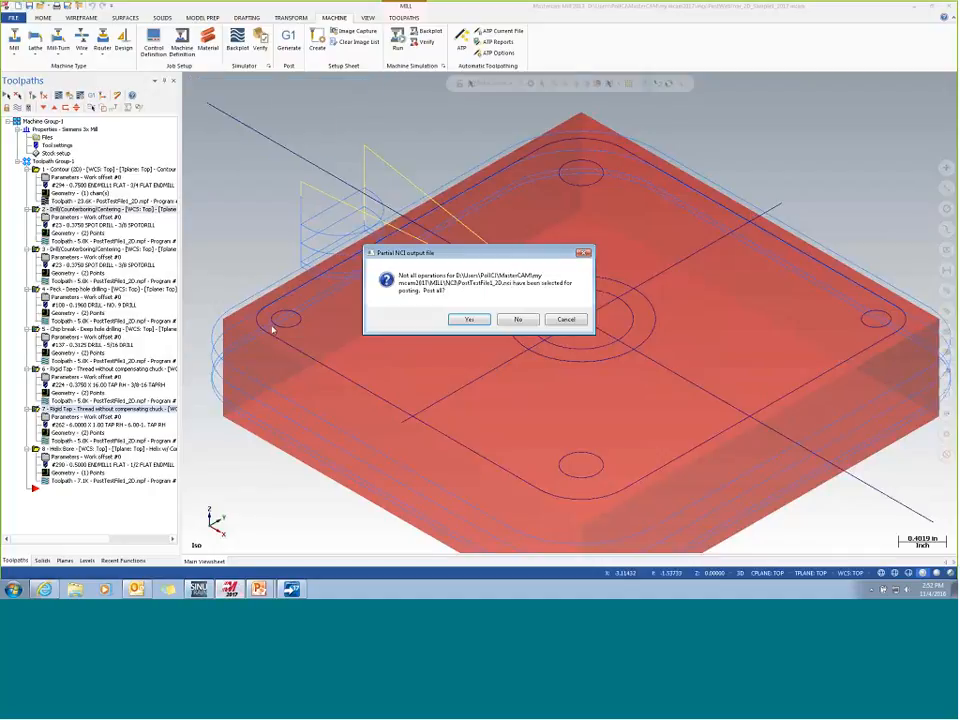
{"action": "left_click", "coordinate": [520, 319]}
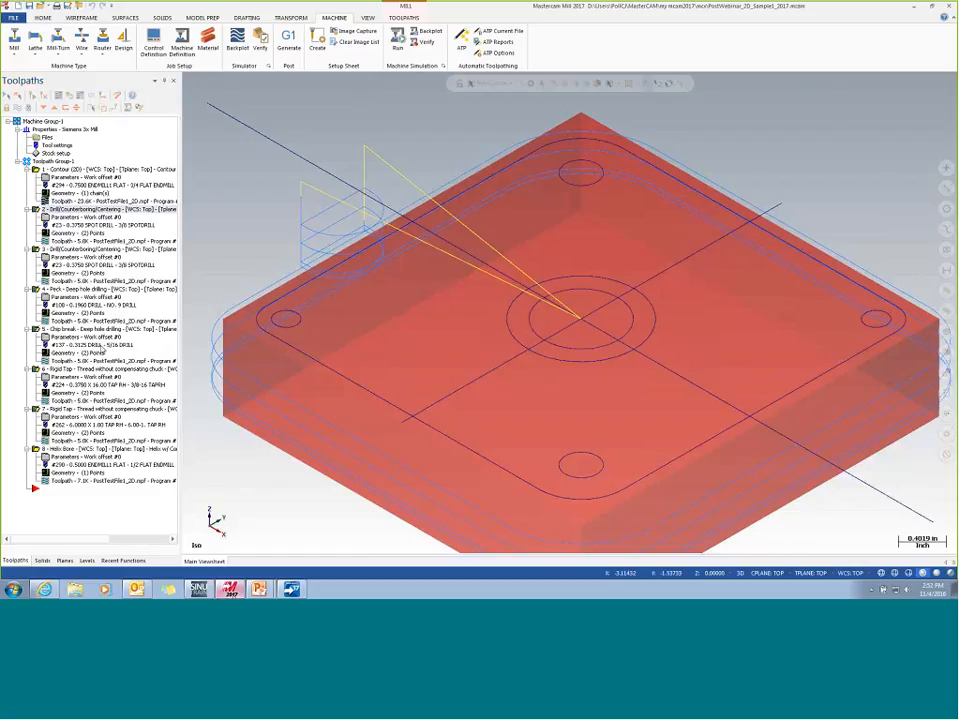
- Switch to SinuTrain, open the PostTestFile1_2D mpf program and go to the Op-2 basic drill cycle in block N114
{"action": "left_click", "coordinate": [198, 589]}
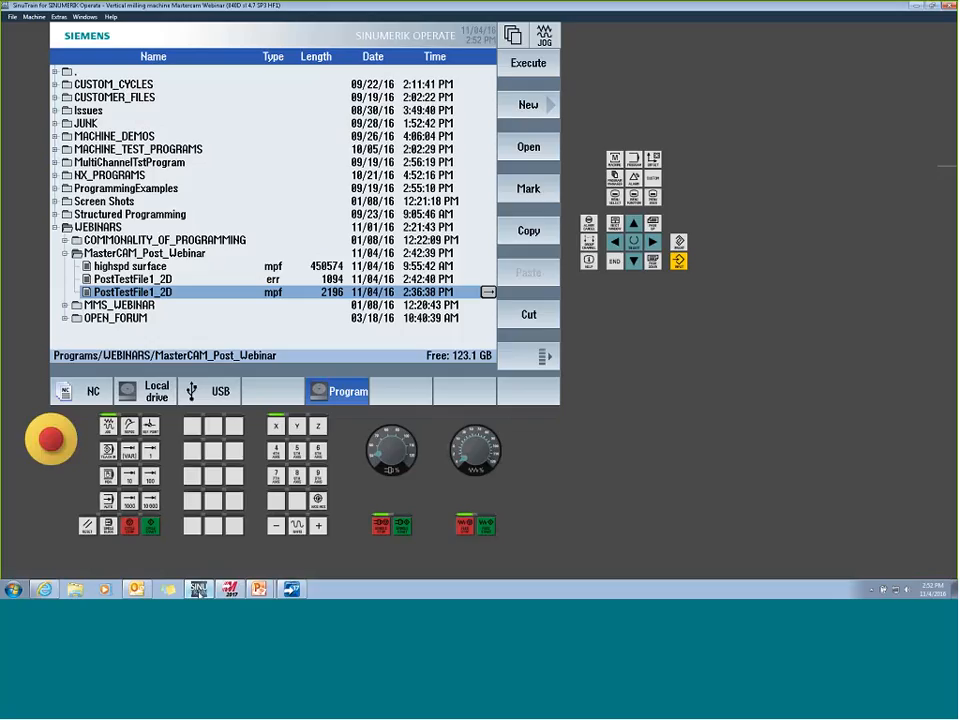
{"action": "double_click", "coordinate": [320, 292]}
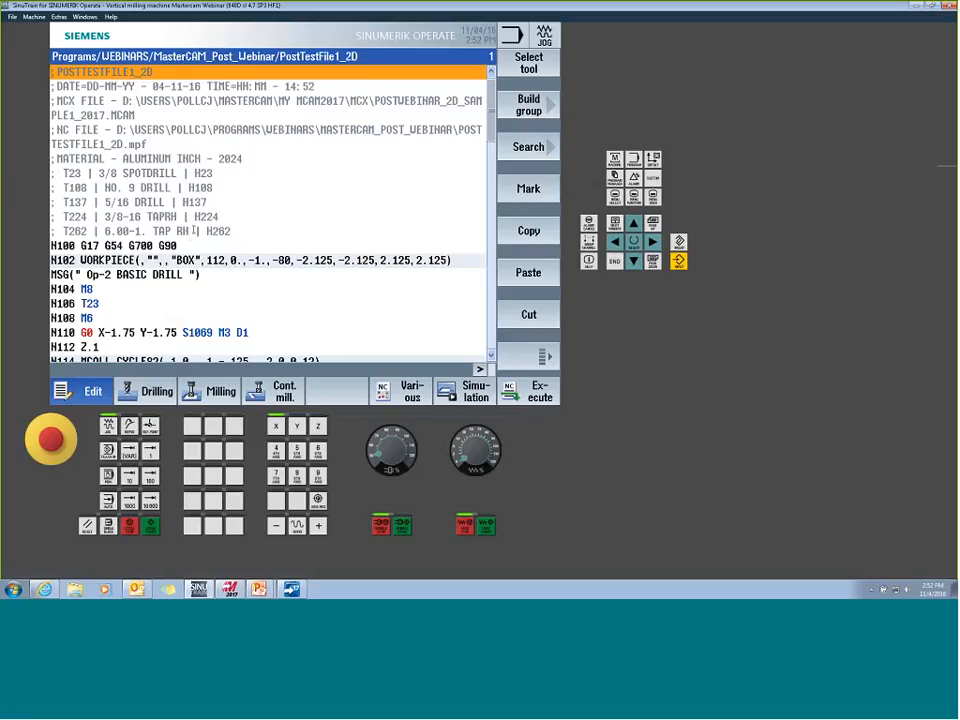
{"action": "key", "text": "Down"}
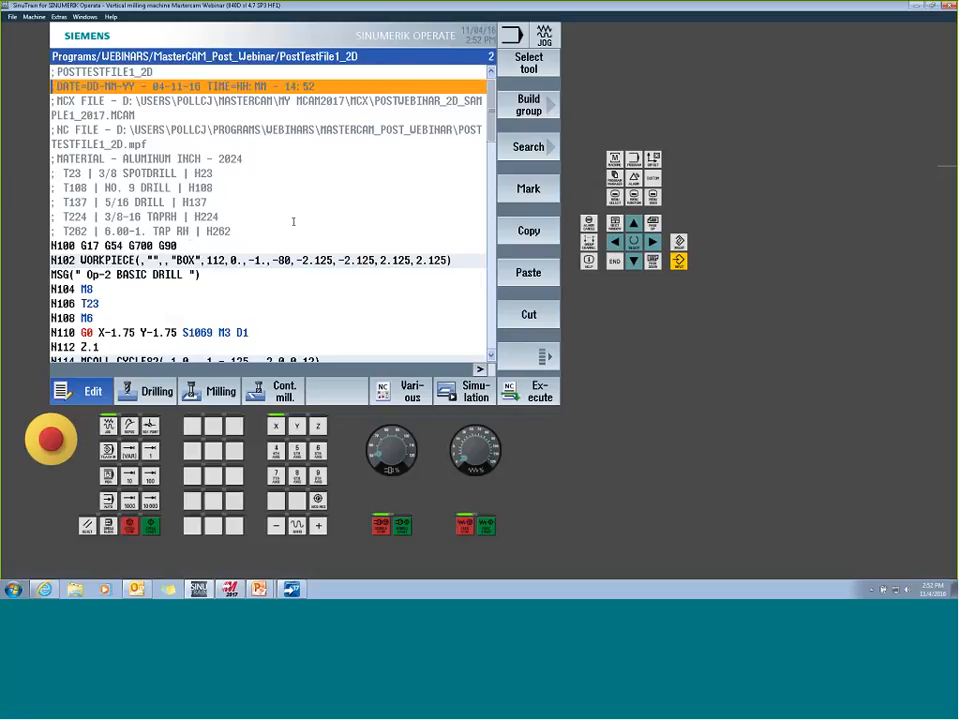
{"action": "key", "text": "Down"}
{"action": "key", "text": "Down"}
{"action": "key", "text": "Down"}
{"action": "key", "text": "Down"}
{"action": "key", "text": "Down"}
{"action": "key", "text": "Down"}
{"action": "key", "text": "Down"}
{"action": "key", "text": "Down"}
{"action": "key", "text": "Down"}
{"action": "key", "text": "Down"}
{"action": "key", "text": "Down"}
{"action": "key", "text": "Down"}
{"action": "key", "text": "Down"}
{"action": "key", "text": "Down"}
{"action": "key", "text": "Down"}
{"action": "key", "text": "Down"}
{"action": "key", "text": "Down"}
{"action": "key", "text": "Down"}
{"action": "key", "text": "Down"}
{"action": "key", "text": "Down"}
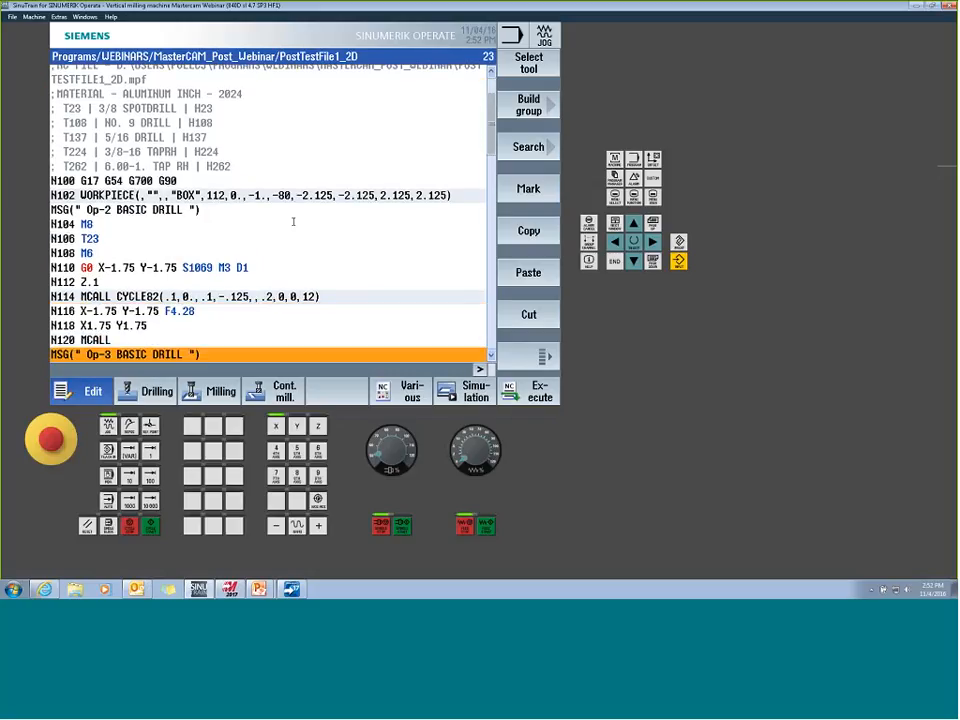
{"action": "key", "text": "Up"}
{"action": "key", "text": "Up"}
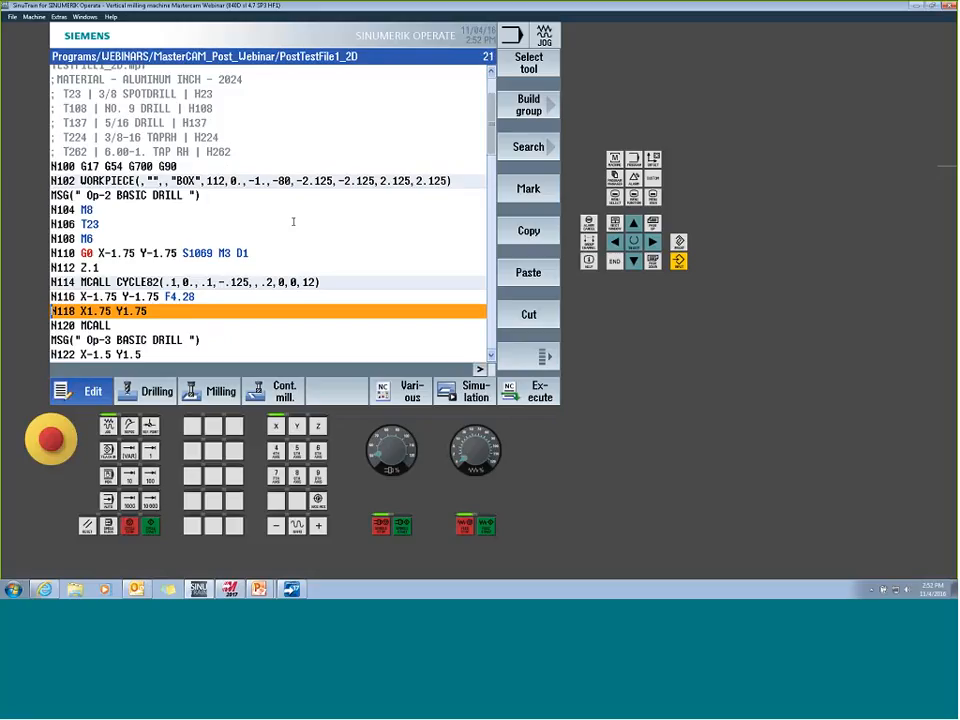
{"action": "key", "text": "Up"}
{"action": "key", "text": "Up"}
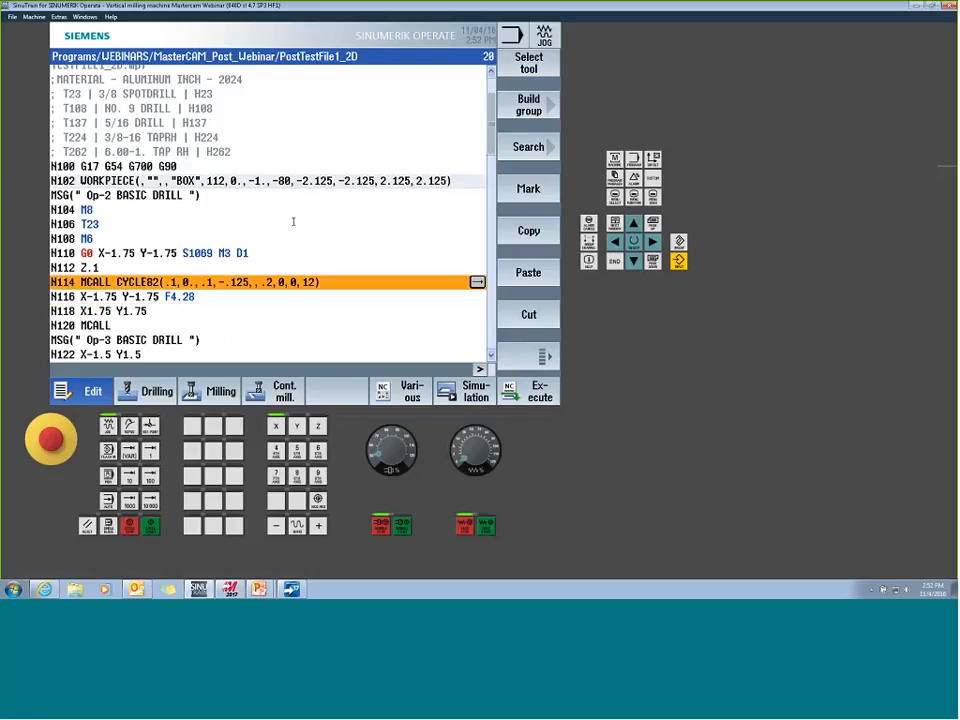
- Examine the retract, reference and depth parameters of the N114 CYCLE82 drilling cycle, and close its input screen without changes
{"action": "key", "text": "Right"}
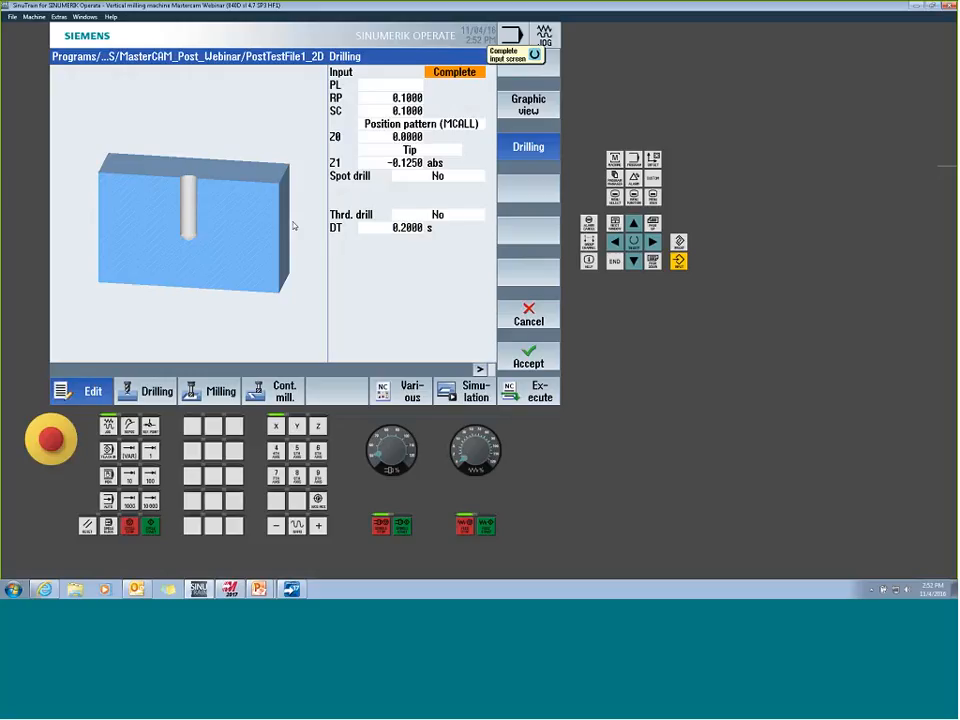
{"action": "key", "text": "Down"}
{"action": "key", "text": "Down"}
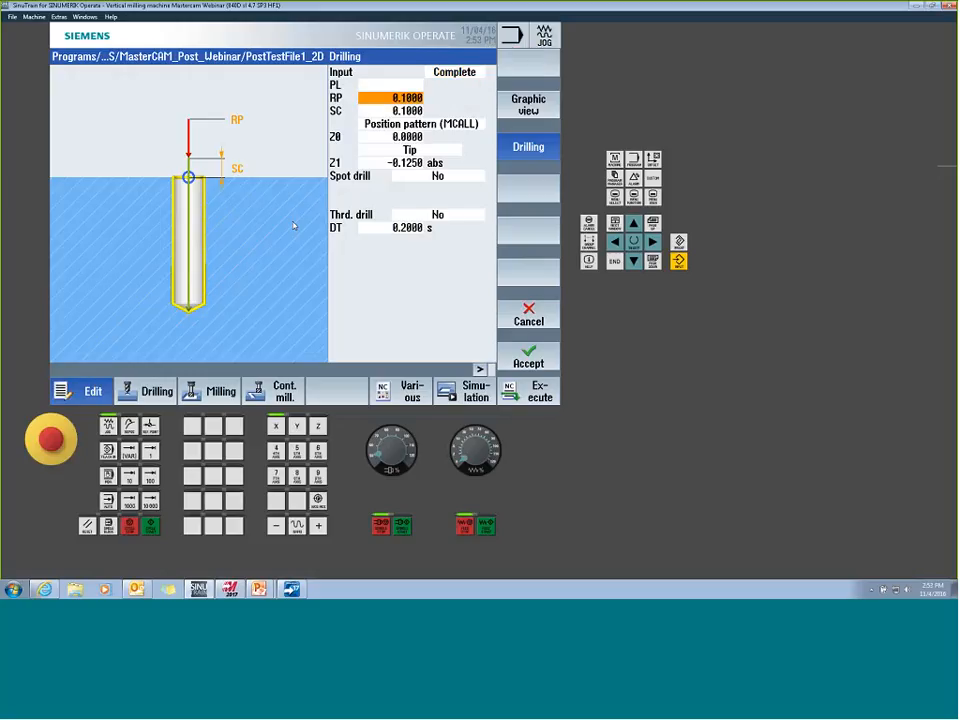
{"action": "key", "text": "Down"}
{"action": "key", "text": "Down"}
{"action": "key", "text": "Down"}
{"action": "key", "text": "Down"}
{"action": "key", "text": "Down"}
{"action": "key", "text": "Up"}
{"action": "key", "text": "Up"}
{"action": "key", "text": "Up"}
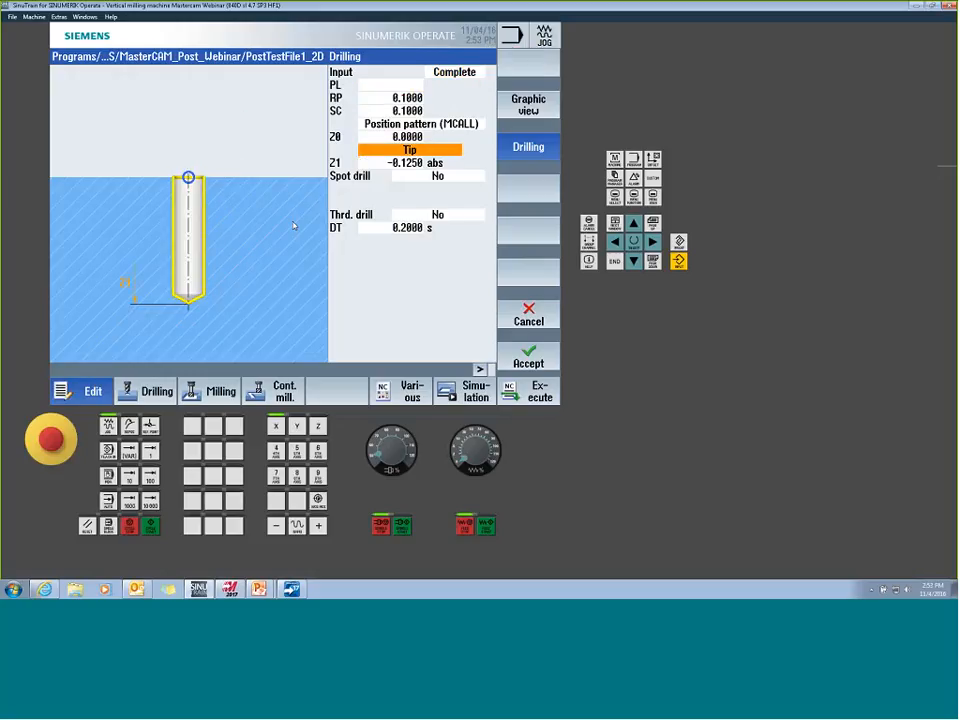
{"action": "key", "text": "Down"}
{"action": "key", "text": "Down"}
{"action": "key", "text": "Down"}
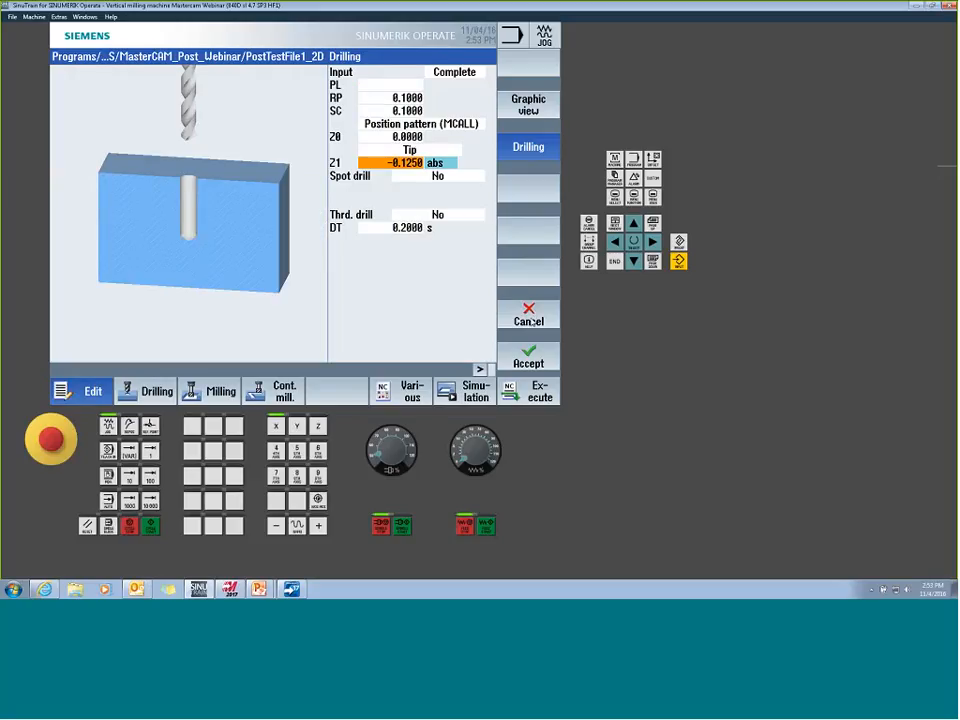
{"action": "left_click", "coordinate": [540, 320]}
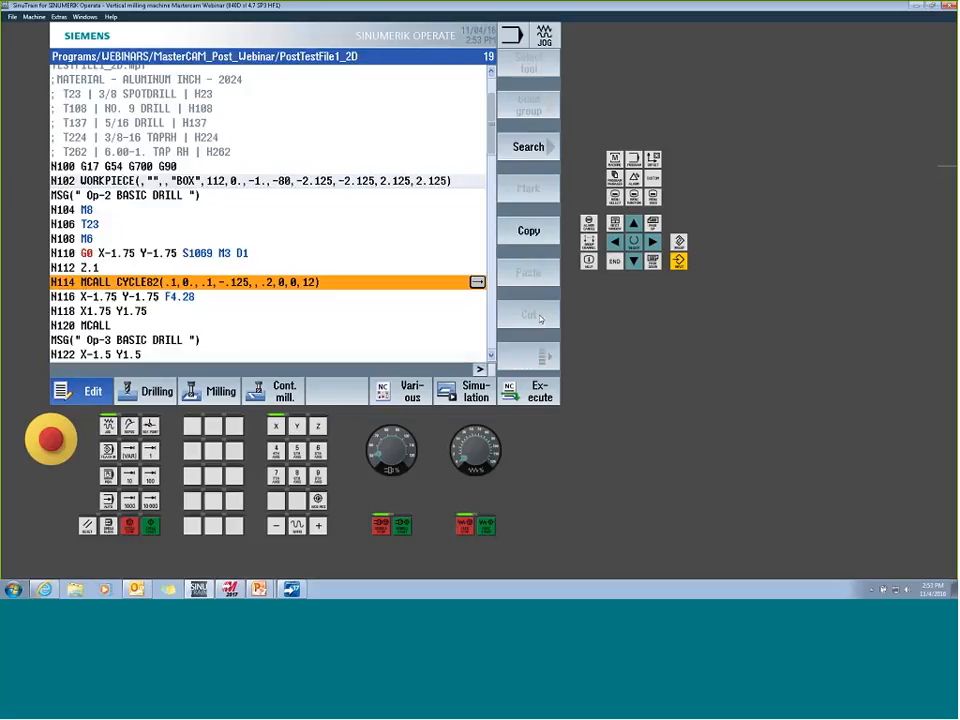
- Review the Op-2 and Op-3 drilling blocks, and check the Op-4 peck drilling parameters of CYCLE83 in block N148 without changing them
{"action": "key", "text": "Down"}
{"action": "key", "text": "Down"}
{"action": "key", "text": "Down"}
{"action": "key", "text": "Down"}
{"action": "key", "text": "Down"}
{"action": "key", "text": "Down"}
{"action": "key", "text": "Down"}
{"action": "key", "text": "Down"}
{"action": "key", "text": "Down"}
{"action": "key", "text": "Down"}
{"action": "key", "text": "Down"}
{"action": "key", "text": "Down"}
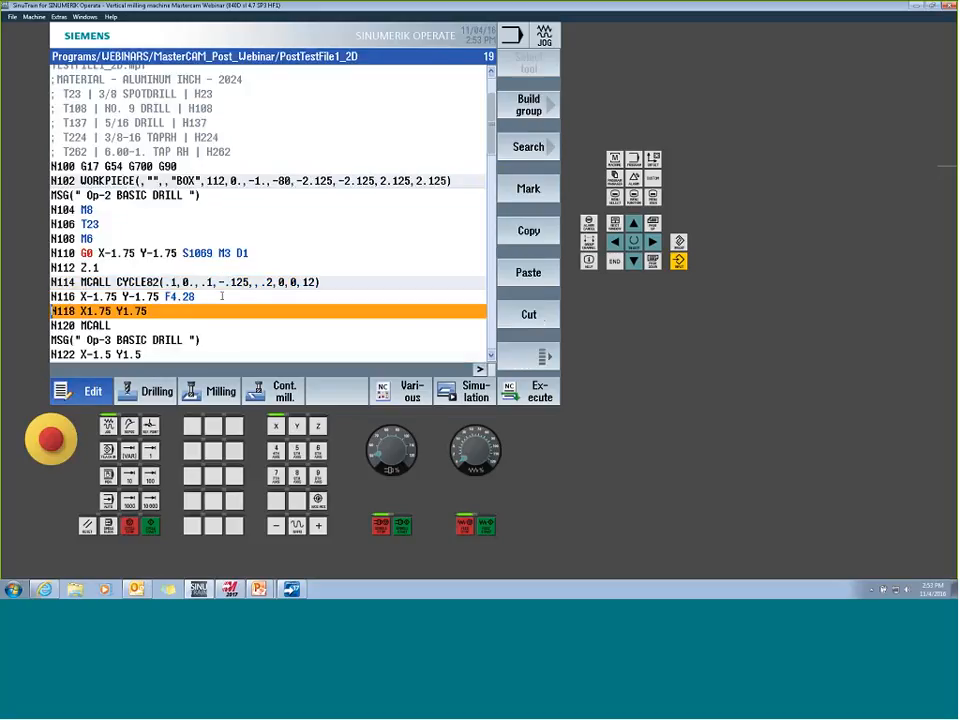
{"action": "key", "text": "Up"}
{"action": "key", "text": "Up"}
{"action": "key", "text": "Up"}
{"action": "key", "text": "Up"}
{"action": "key", "text": "Up"}
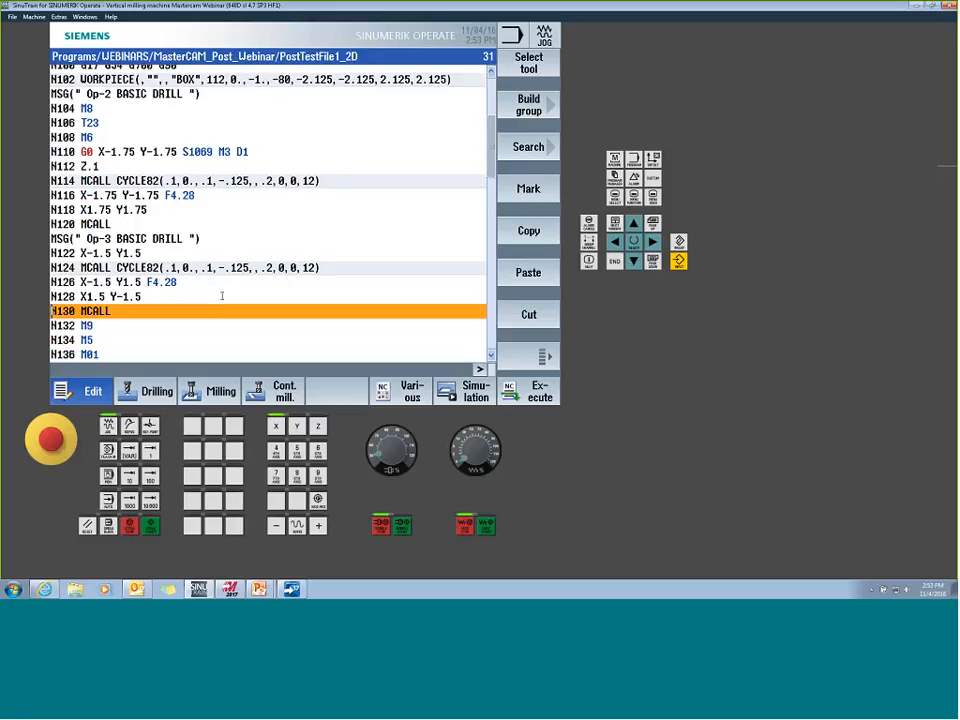
{"action": "key", "text": "Up"}
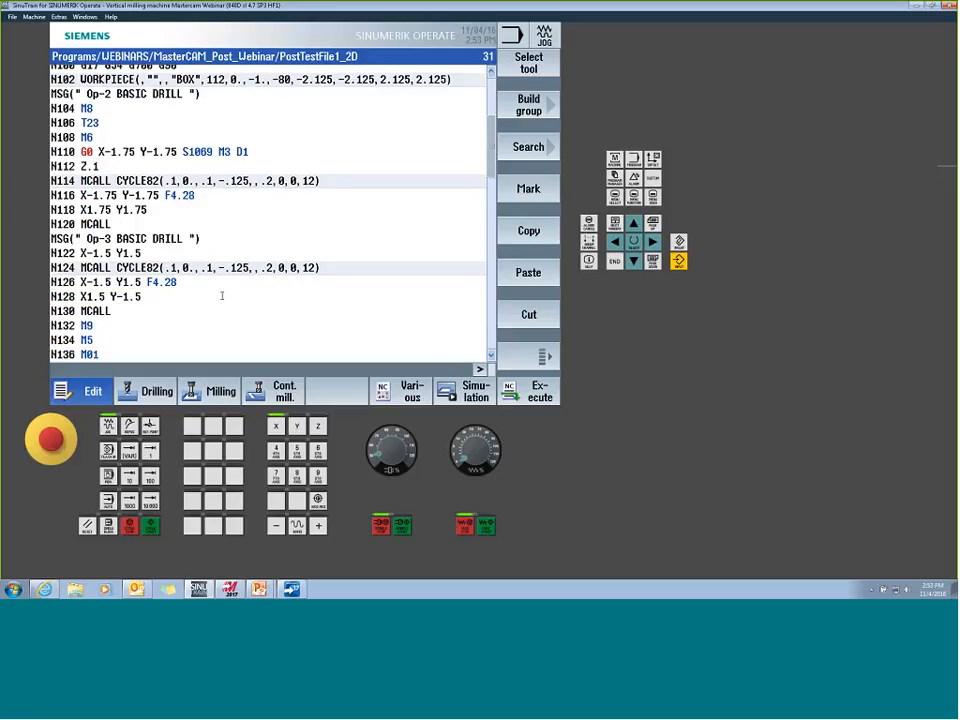
{"action": "key", "text": "Down"}
{"action": "key", "text": "Down"}
{"action": "key", "text": "Down"}
{"action": "key", "text": "Down"}
{"action": "key", "text": "Down"}
{"action": "key", "text": "Down"}
{"action": "key", "text": "Down"}
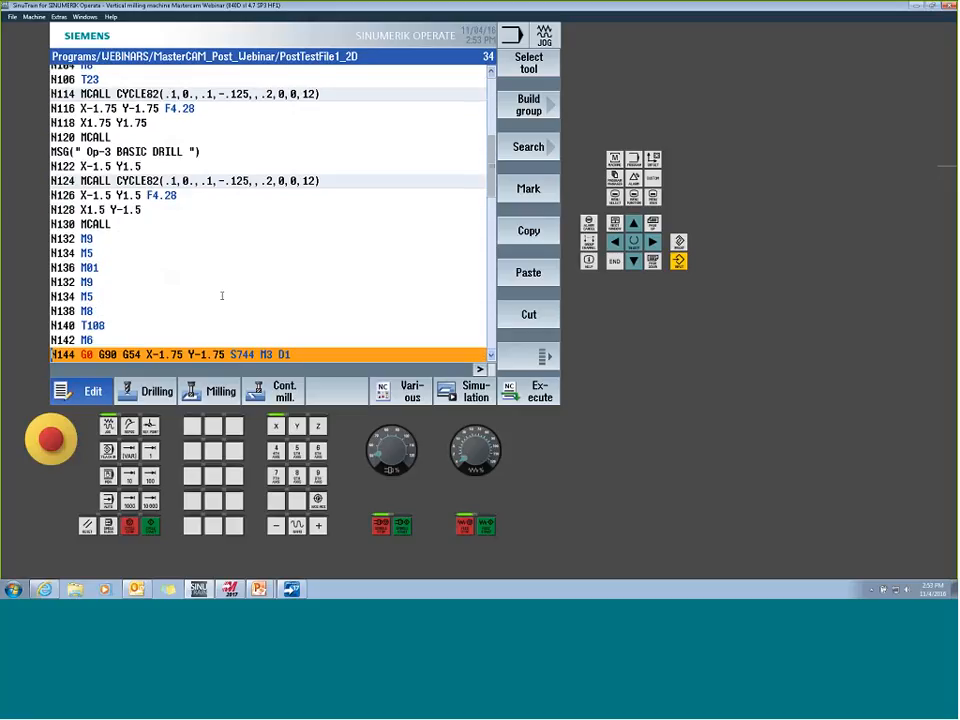
{"action": "key", "text": "Down"}
{"action": "key", "text": "Down"}
{"action": "key", "text": "Down"}
{"action": "key", "text": "Up"}
{"action": "key", "text": "Up"}
{"action": "key", "text": "Up"}
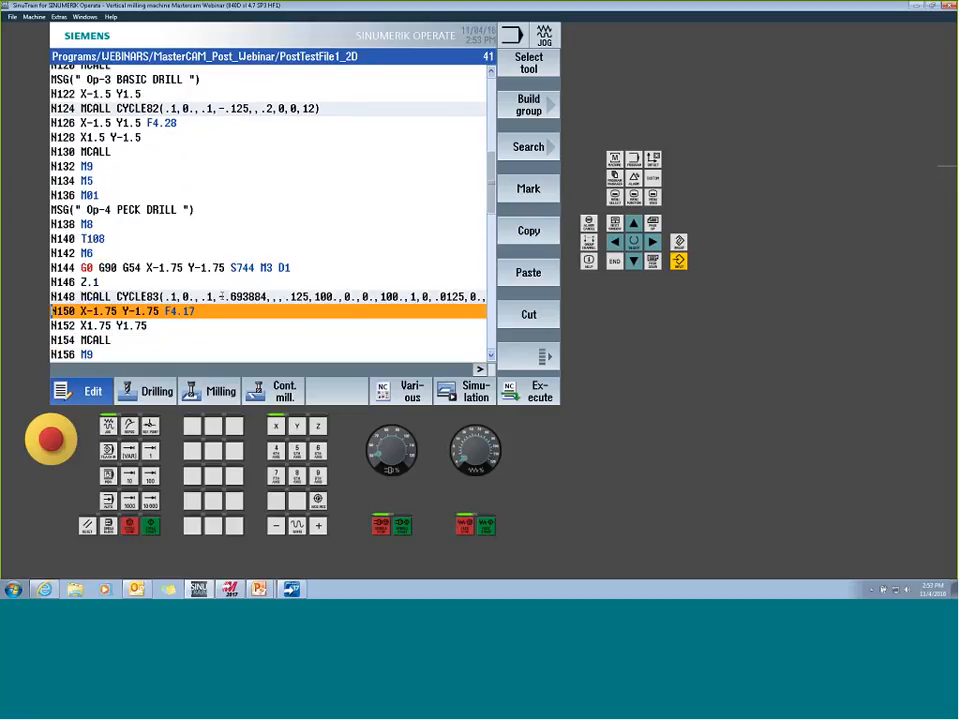
{"action": "key", "text": "Right"}
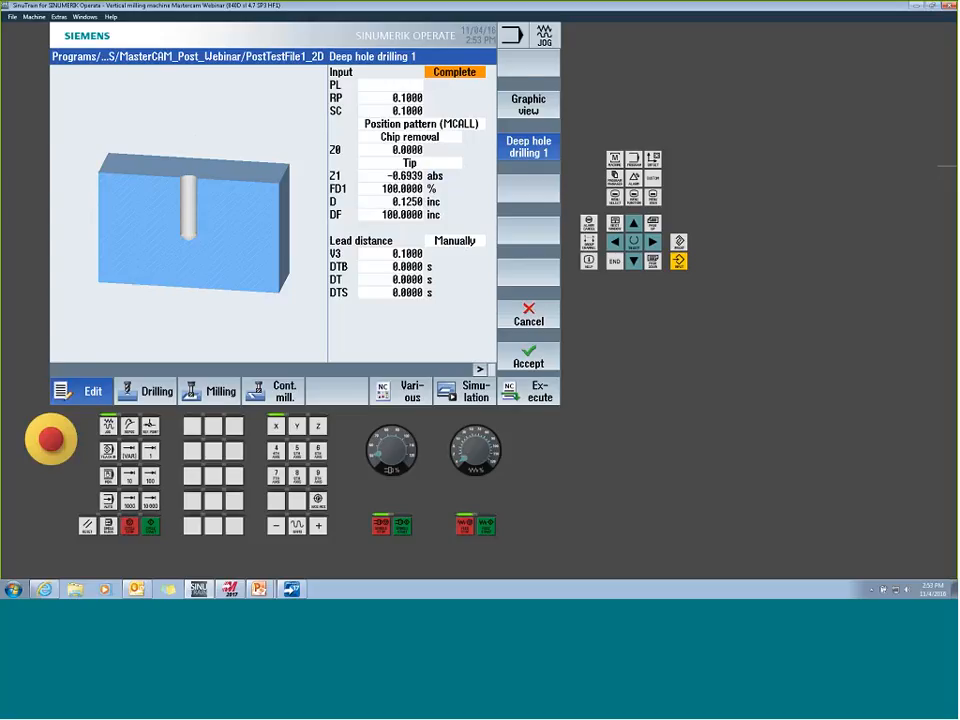
{"action": "left_click", "coordinate": [533, 314]}
- Go to the Op-5 chip break operation and open the deep hole drilling parameters of CYCLE83 in block N172
{"action": "key", "text": "Down"}
{"action": "key", "text": "Down"}
{"action": "key", "text": "Down"}
{"action": "key", "text": "Down"}
{"action": "key", "text": "Down"}
{"action": "key", "text": "Down"}
{"action": "key", "text": "Down"}
{"action": "key", "text": "Down"}
{"action": "key", "text": "Down"}
{"action": "key", "text": "Down"}
{"action": "key", "text": "Down"}
{"action": "key", "text": "Down"}
{"action": "key", "text": "Down"}
{"action": "key", "text": "Down"}
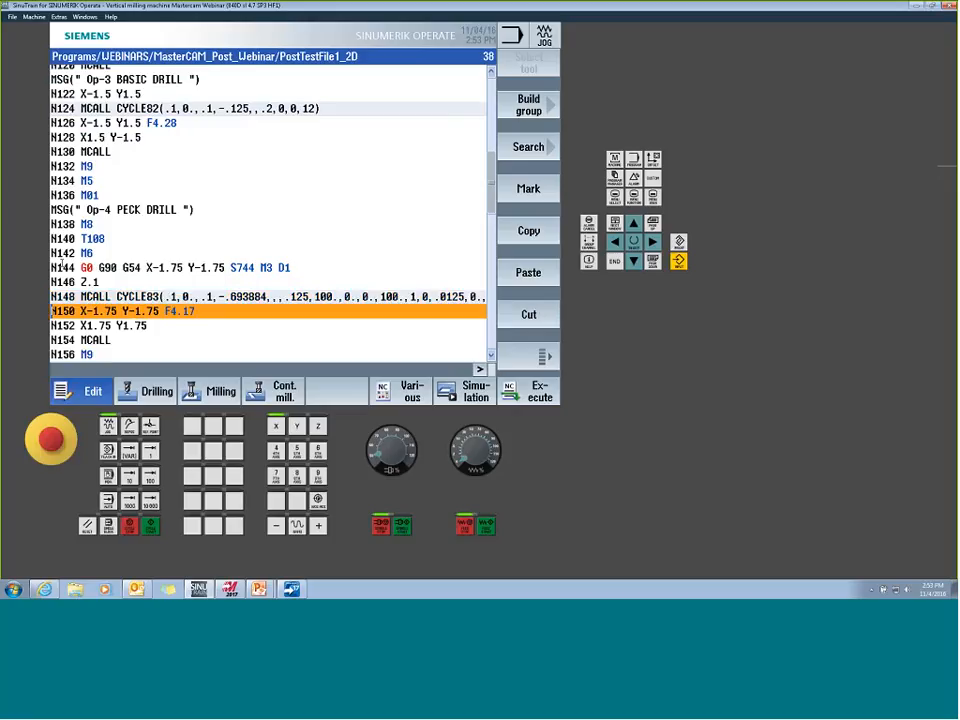
{"action": "key", "text": "Down"}
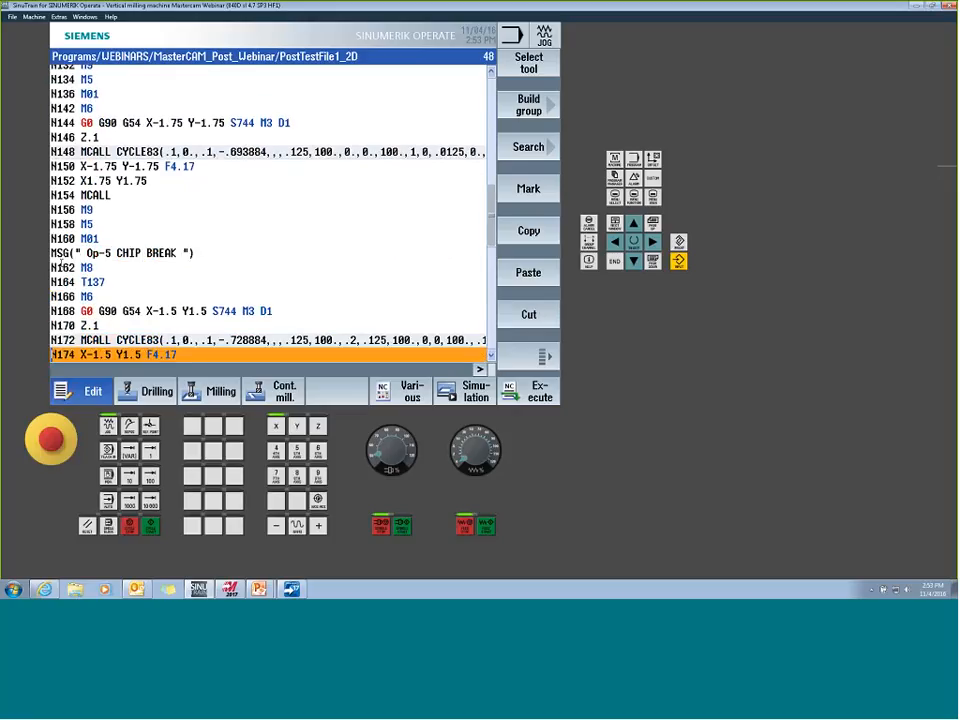
{"action": "key", "text": "Up"}
{"action": "key", "text": "Right"}
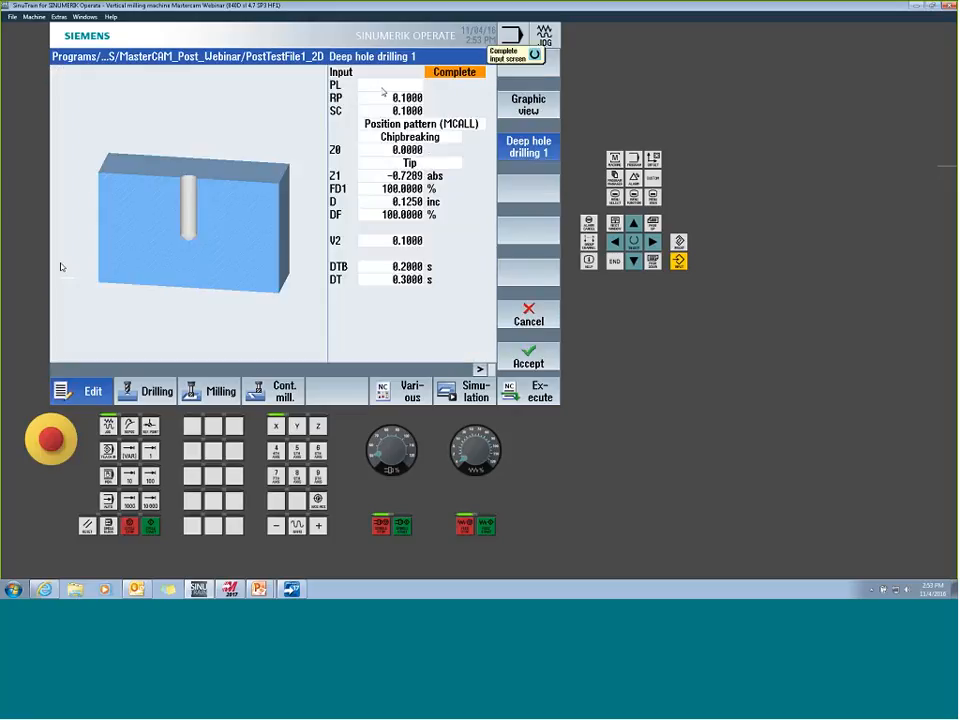
- Try switching the deep hole drilling cycle between chip removal and chipbreaking, and close its input screen without accepting
{"action": "left_click", "coordinate": [454, 141]}
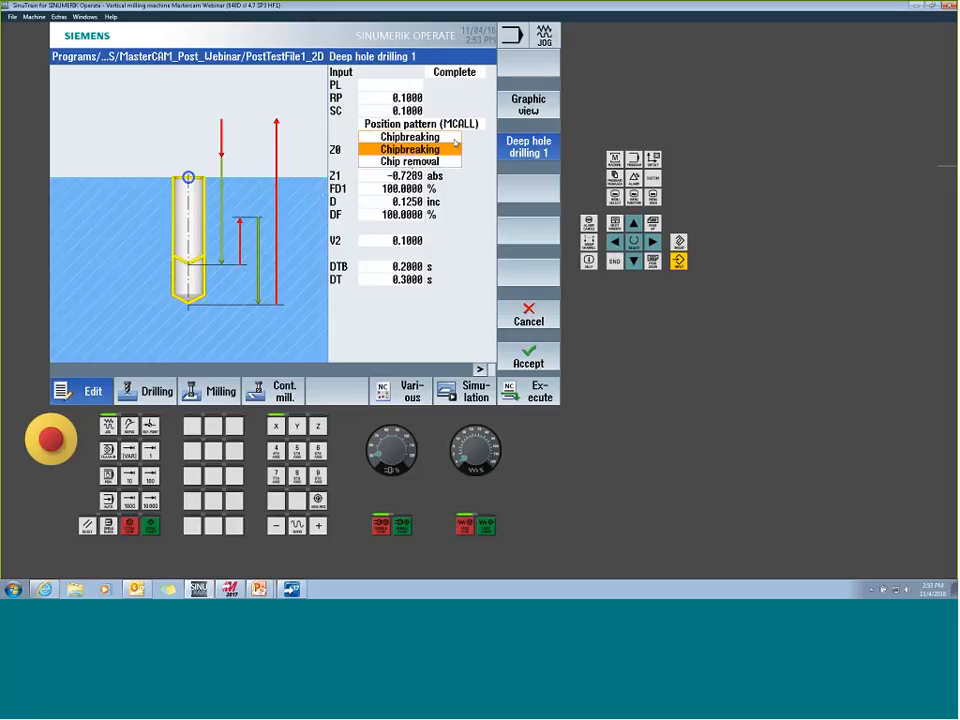
{"action": "left_click", "coordinate": [451, 163]}
{"action": "left_click", "coordinate": [445, 137]}
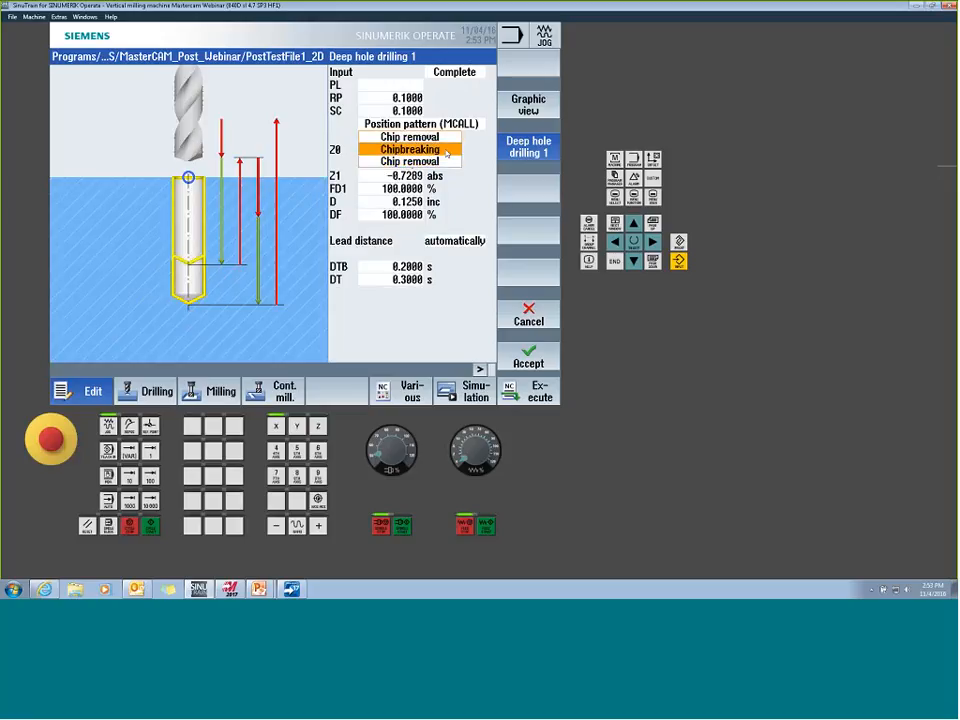
{"action": "left_click", "coordinate": [447, 150]}
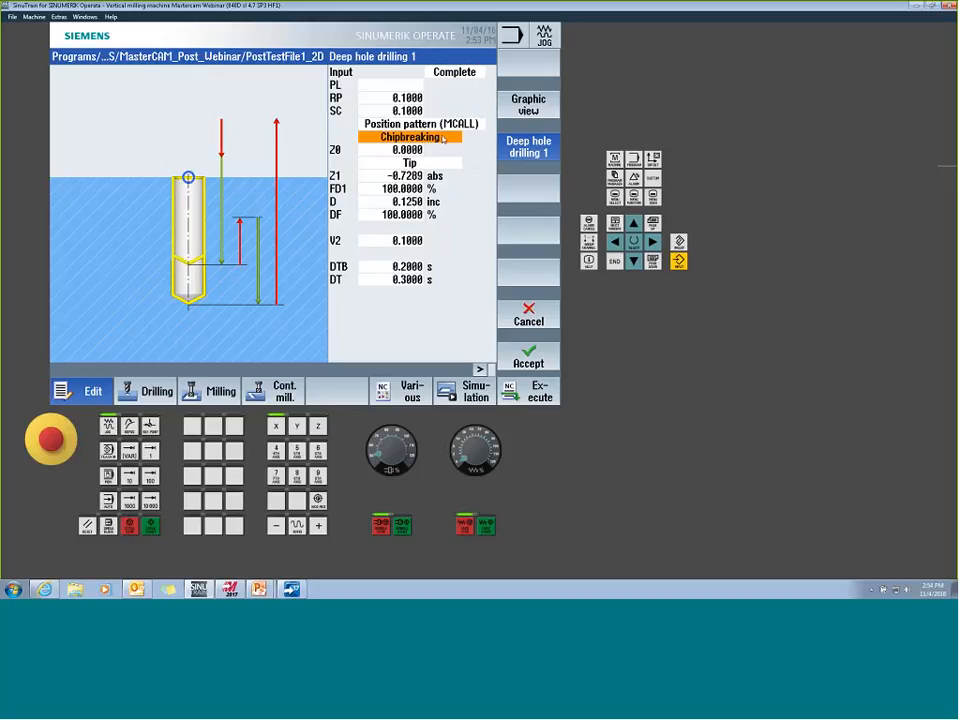
{"action": "left_click", "coordinate": [409, 137]}
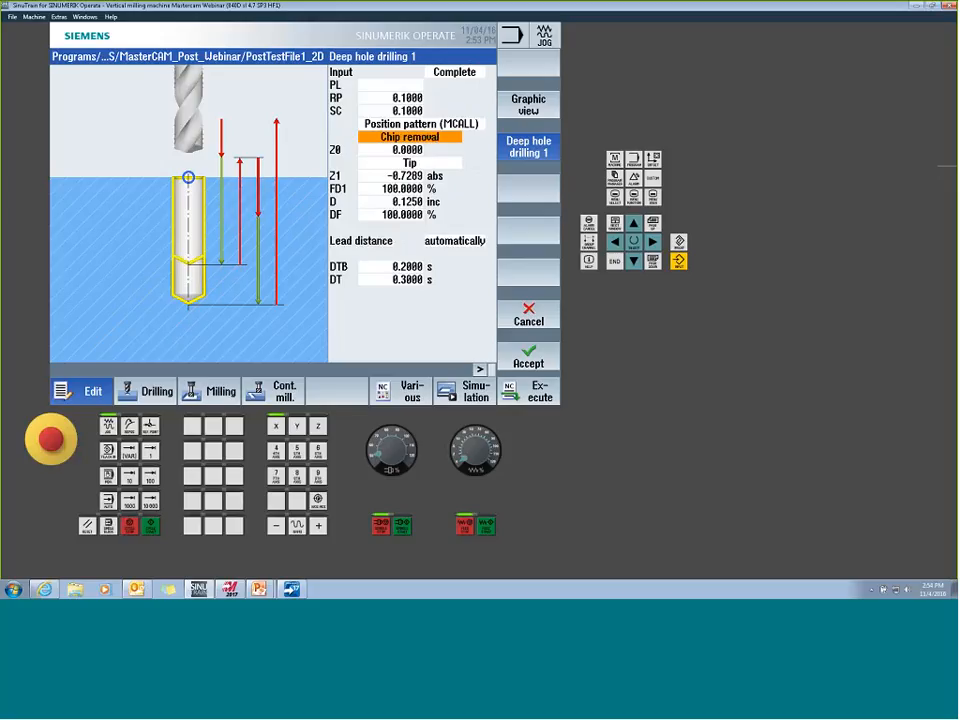
{"action": "left_click", "coordinate": [432, 137]}
{"action": "left_click", "coordinate": [436, 150]}
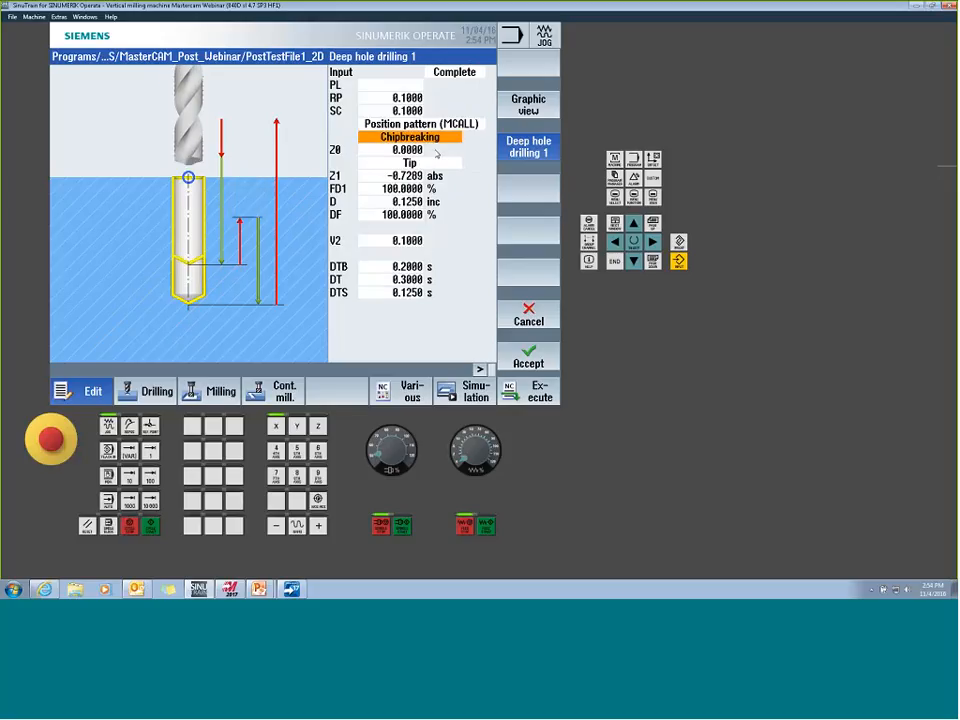
{"action": "left_click", "coordinate": [530, 315]}
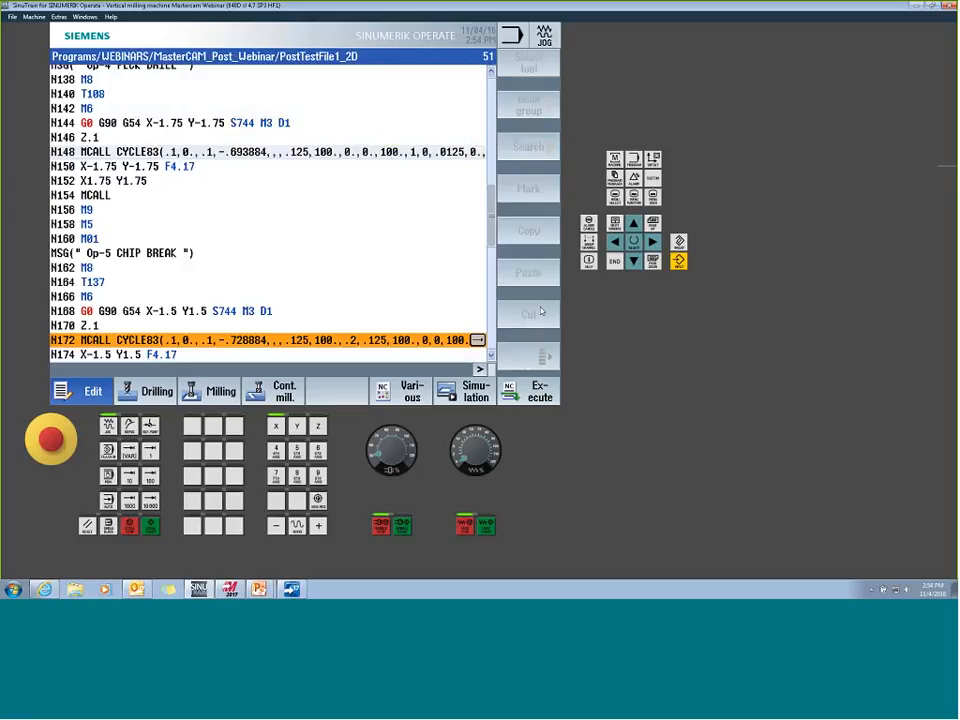
- Go to the Op-6 rigid tapping operation and open the parameters of CYCLE84 in block N196
{"action": "scroll", "coordinate": [492, 358], "scroll_direction": "down", "scroll_amount": 5}
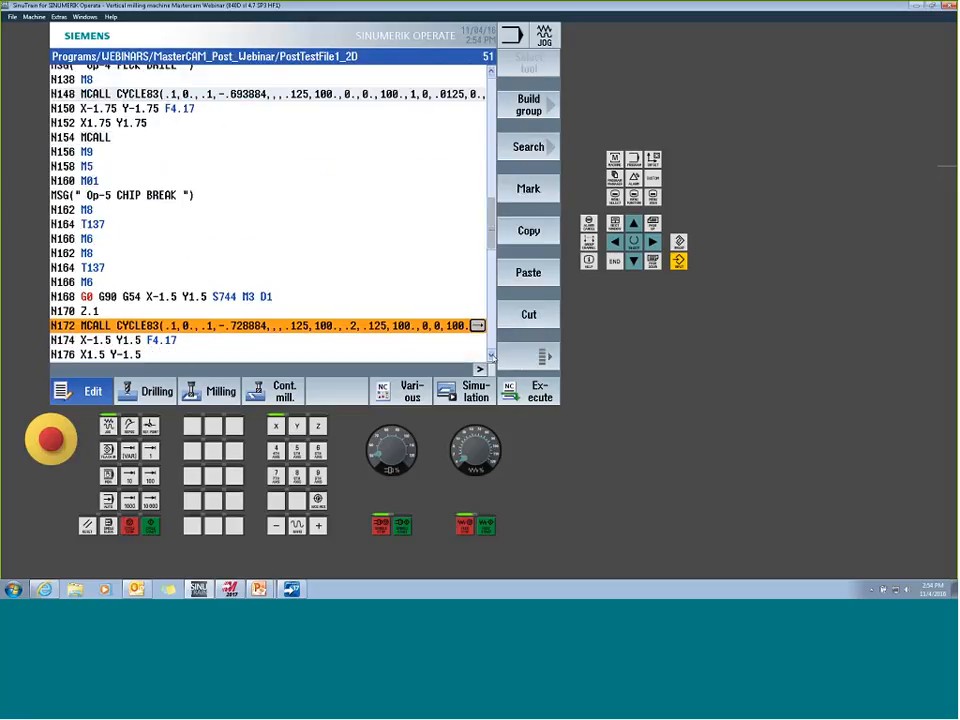
{"action": "scroll", "coordinate": [491, 357], "scroll_direction": "down", "scroll_amount": 3}
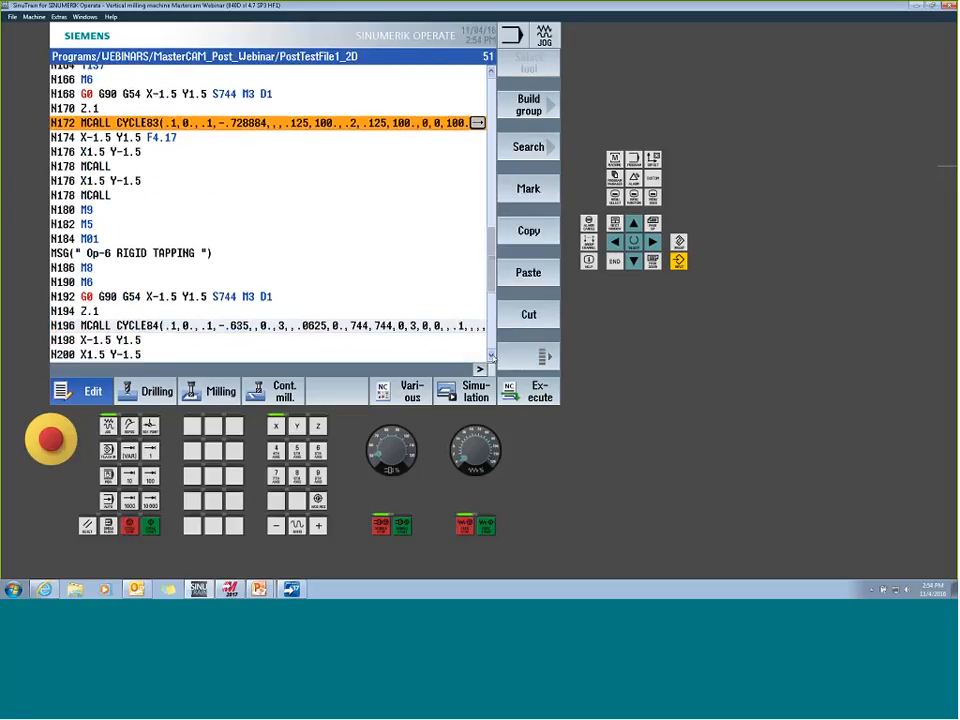
{"action": "left_click", "coordinate": [185, 298]}
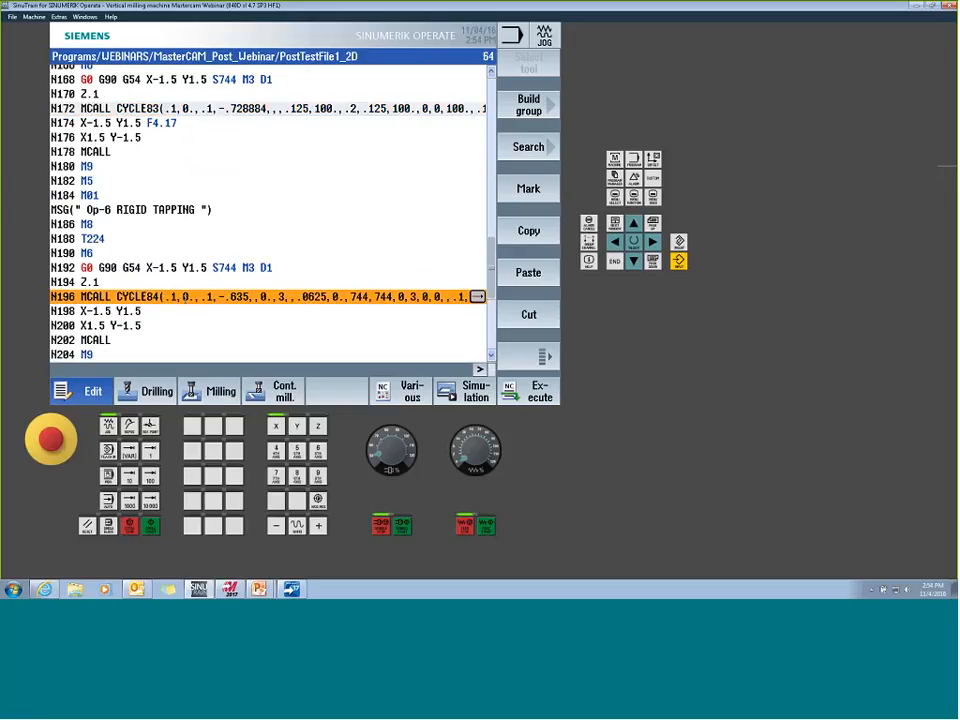
{"action": "left_click", "coordinate": [185, 300]}
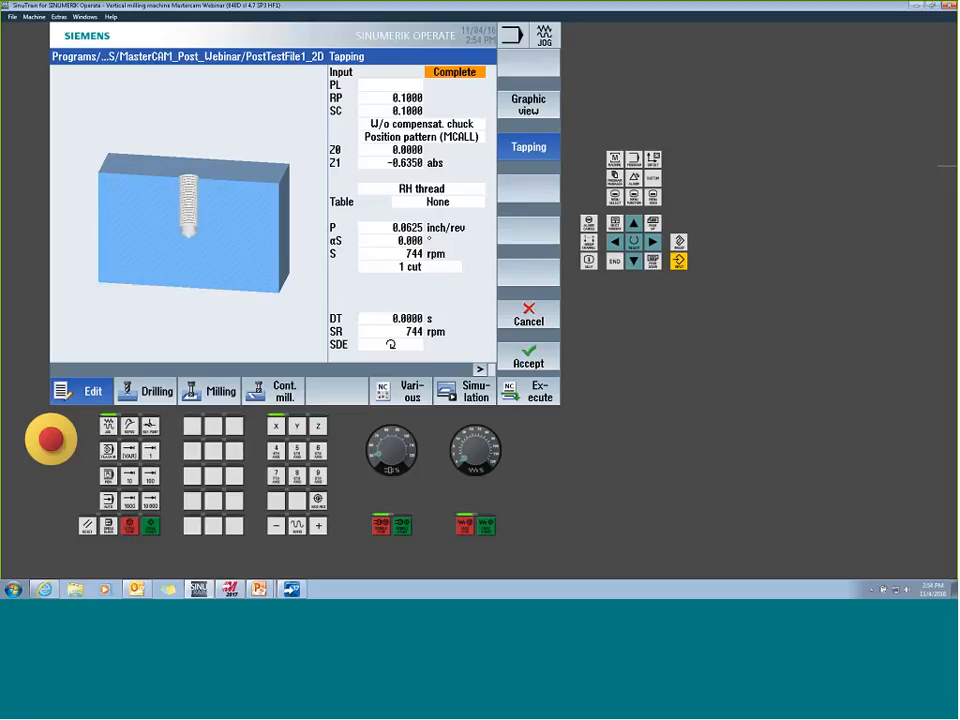
- Check the thread pitch P of the Op-6 tapping cycle in block N196 and accept its input screen
{"action": "left_click", "coordinate": [408, 227]}
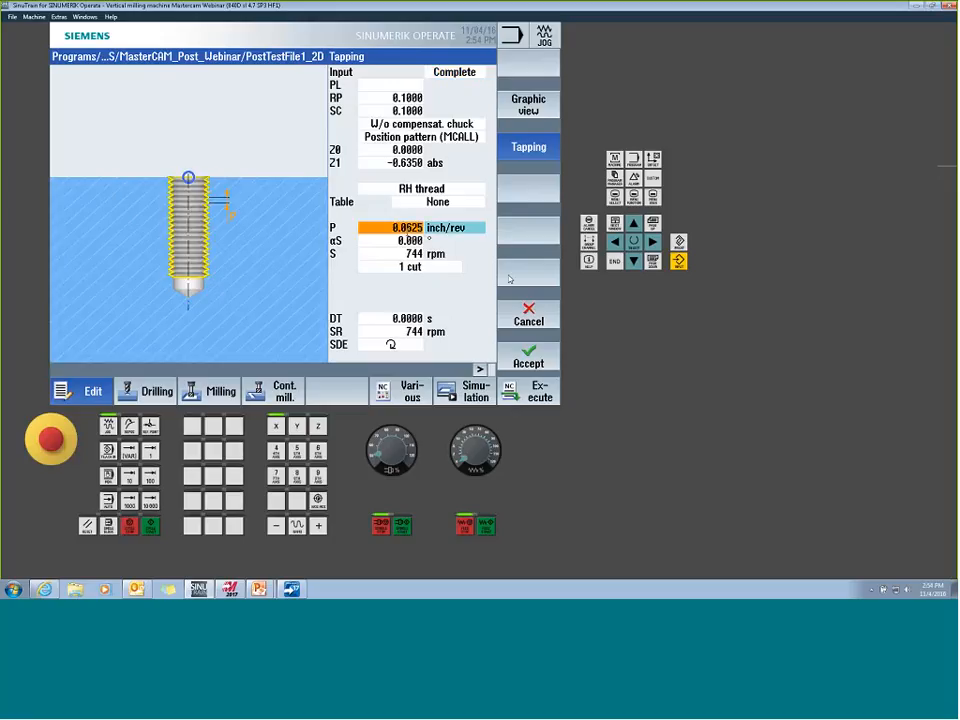
{"action": "left_click", "coordinate": [528, 358]}
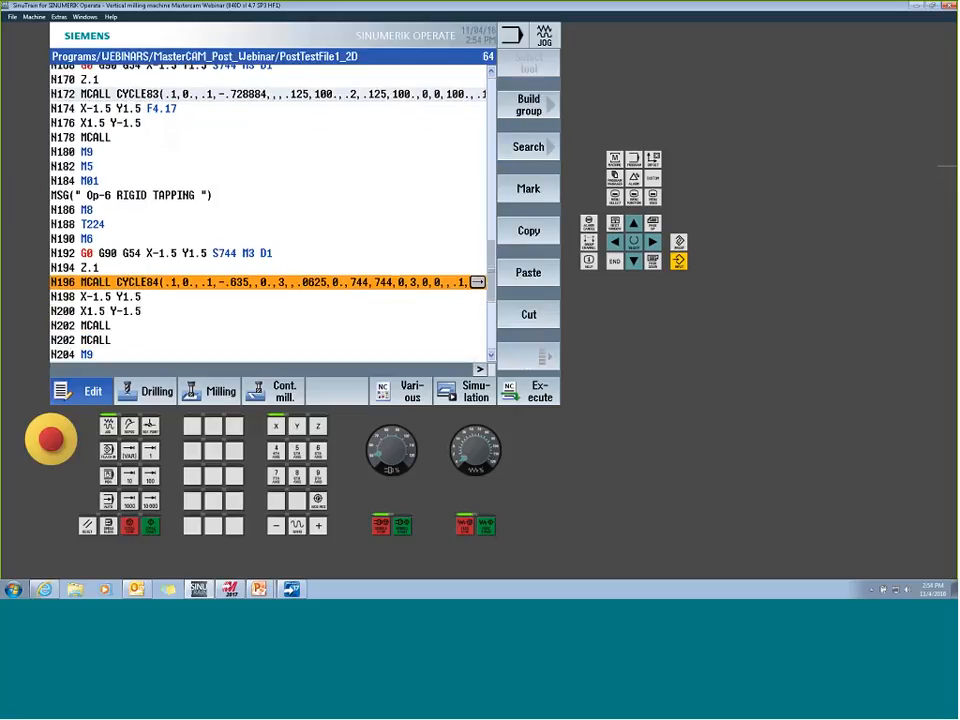
- Go to the Op-7 MM rigid tapping operation, check the CYCLE84 parameters in block N220, and accept the input screen
{"action": "left_click", "coordinate": [491, 357]}
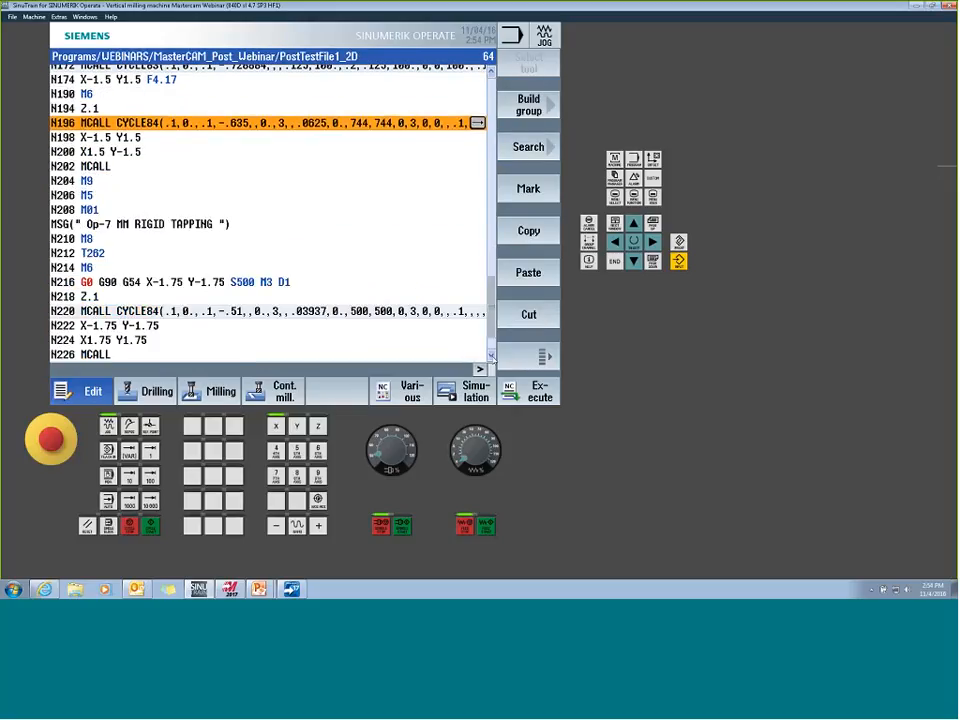
{"action": "left_click", "coordinate": [335, 311]}
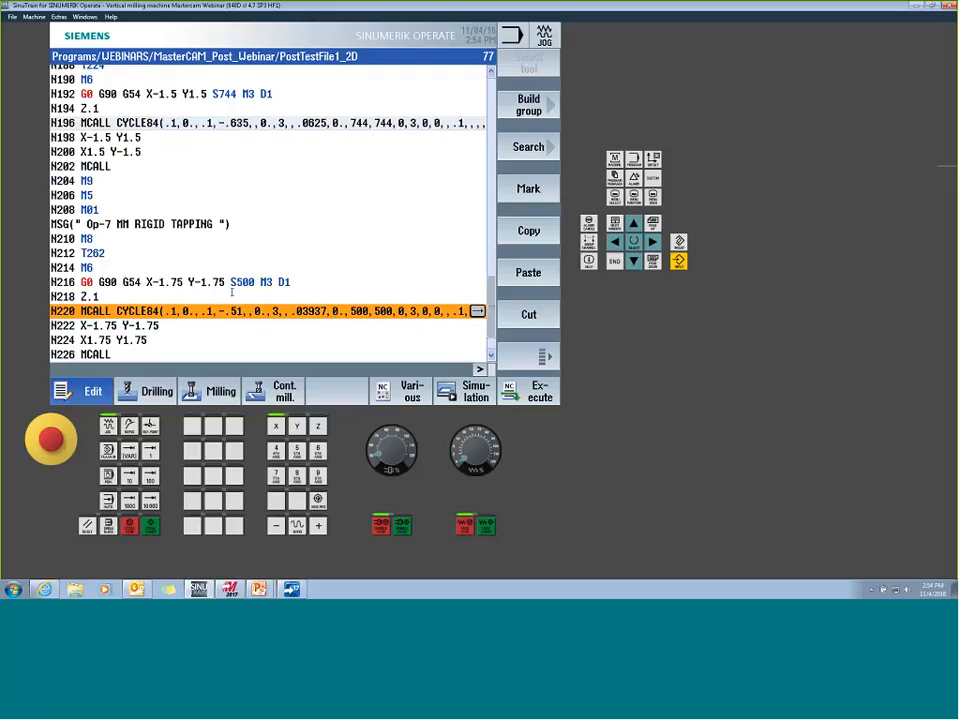
{"action": "key", "text": "Right"}
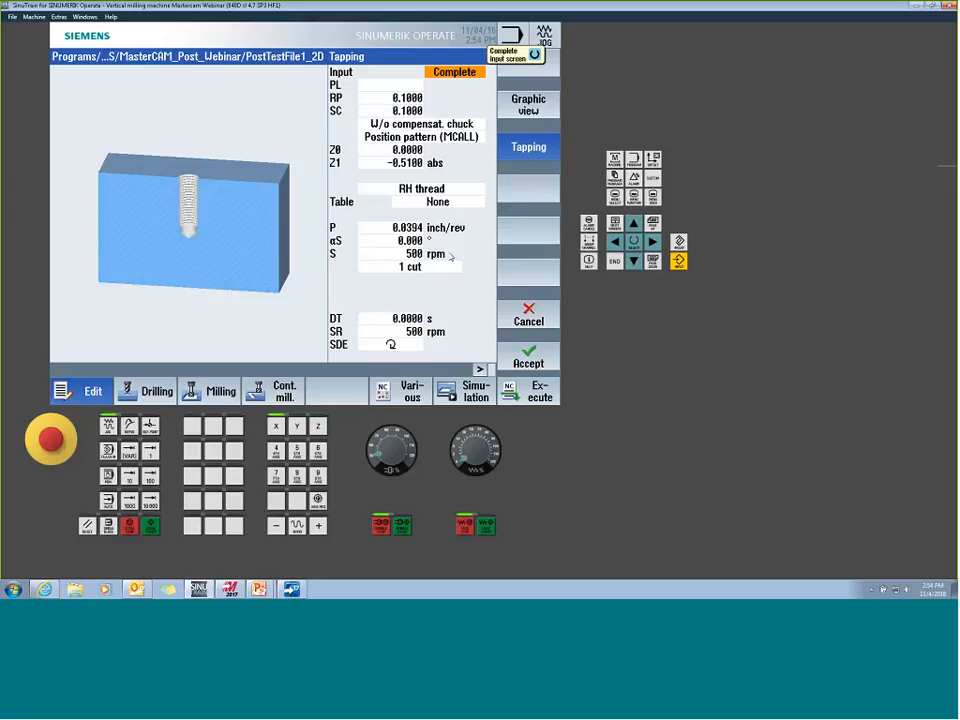
{"action": "left_click", "coordinate": [528, 356]}
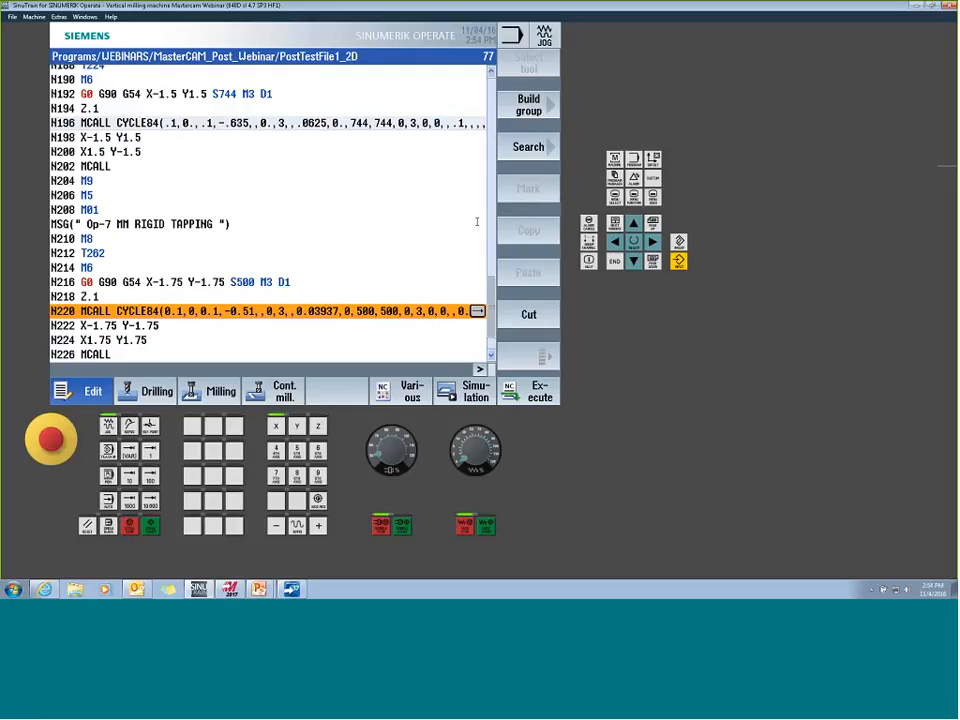
- Return to the Op-6 rigid tapping operation and go to its tool call T224 in block N188
{"action": "scroll", "coordinate": [477, 222], "scroll_direction": "up", "scroll_amount": 8}
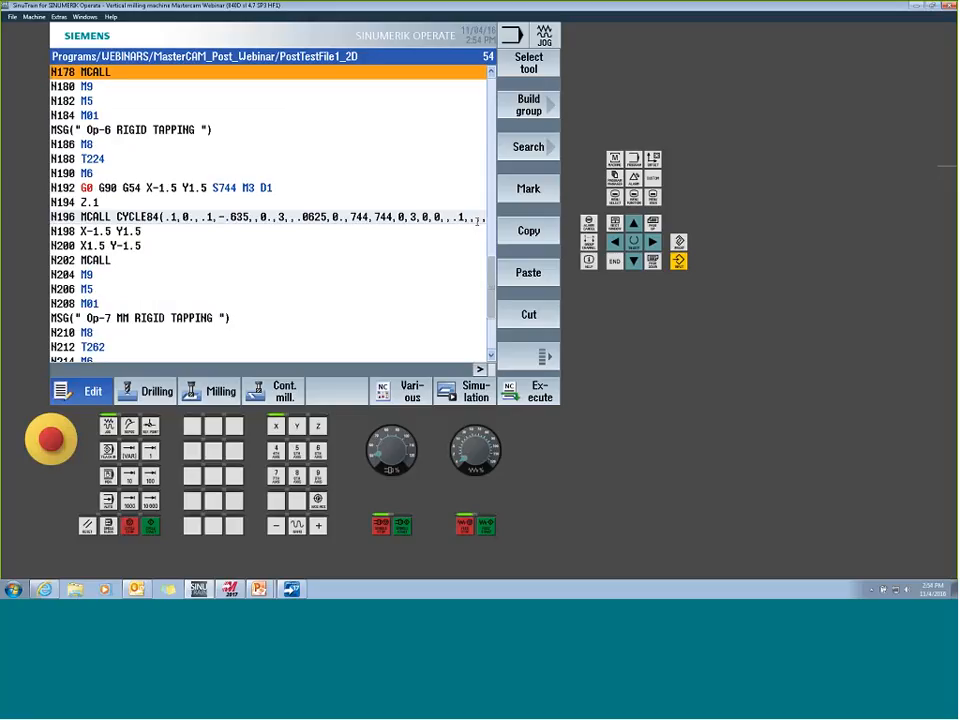
{"action": "key", "text": "Down"}
{"action": "key", "text": "Down"}
{"action": "key", "text": "Down"}
{"action": "key", "text": "Down"}
{"action": "key", "text": "Down"}
{"action": "key", "text": "Down"}
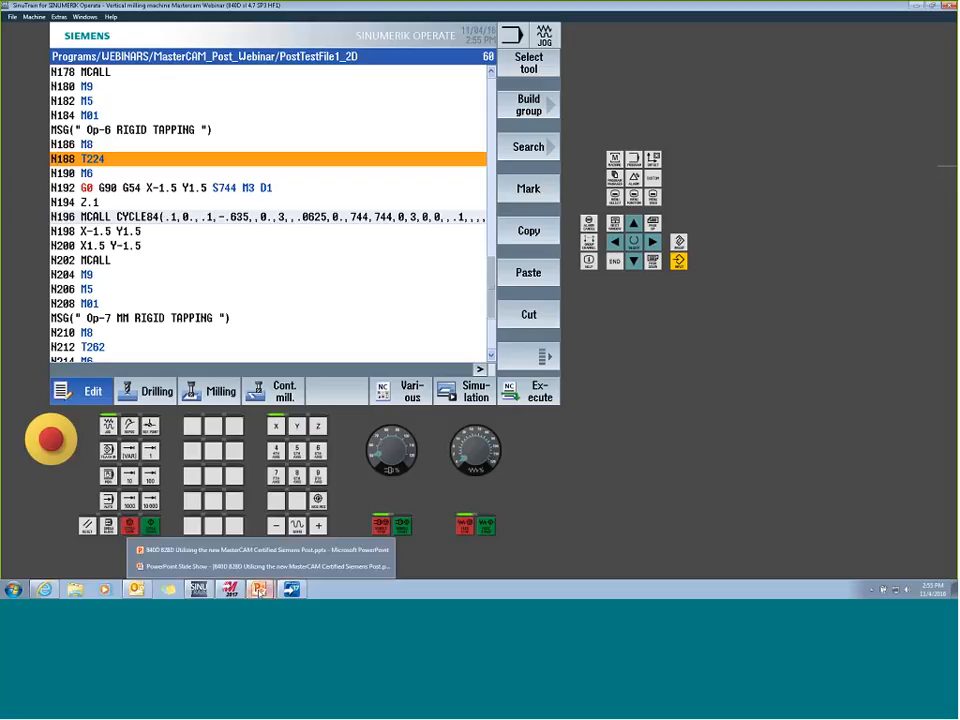
- Switch to the running PowerPoint slide show to view the Sample Part 2 demonstration slide
{"action": "left_click", "coordinate": [260, 592]}
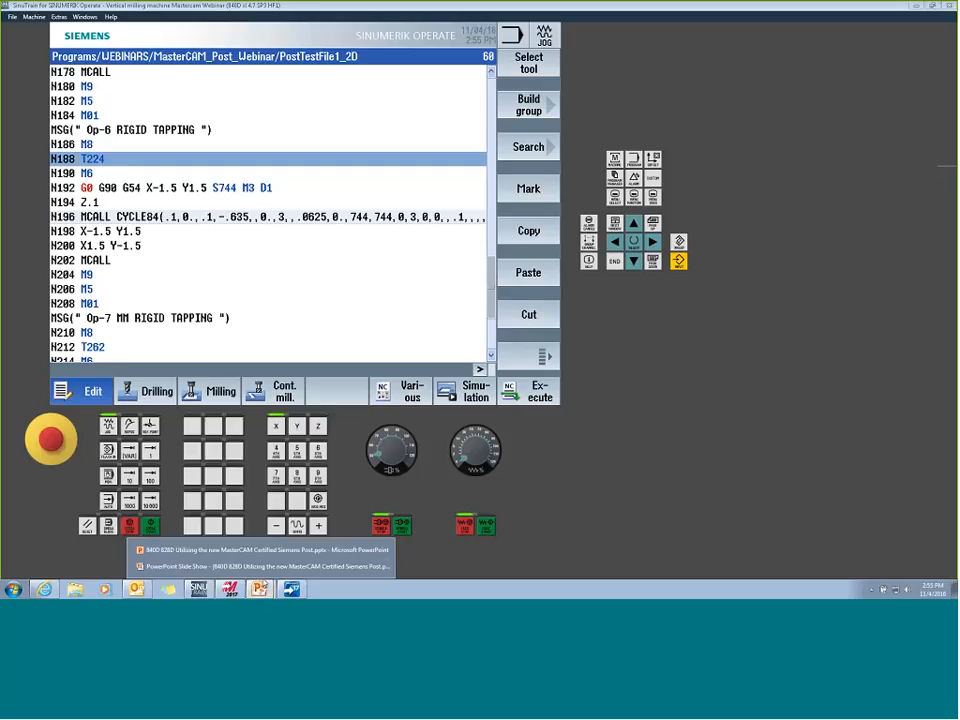
{"action": "left_click", "coordinate": [260, 566]}
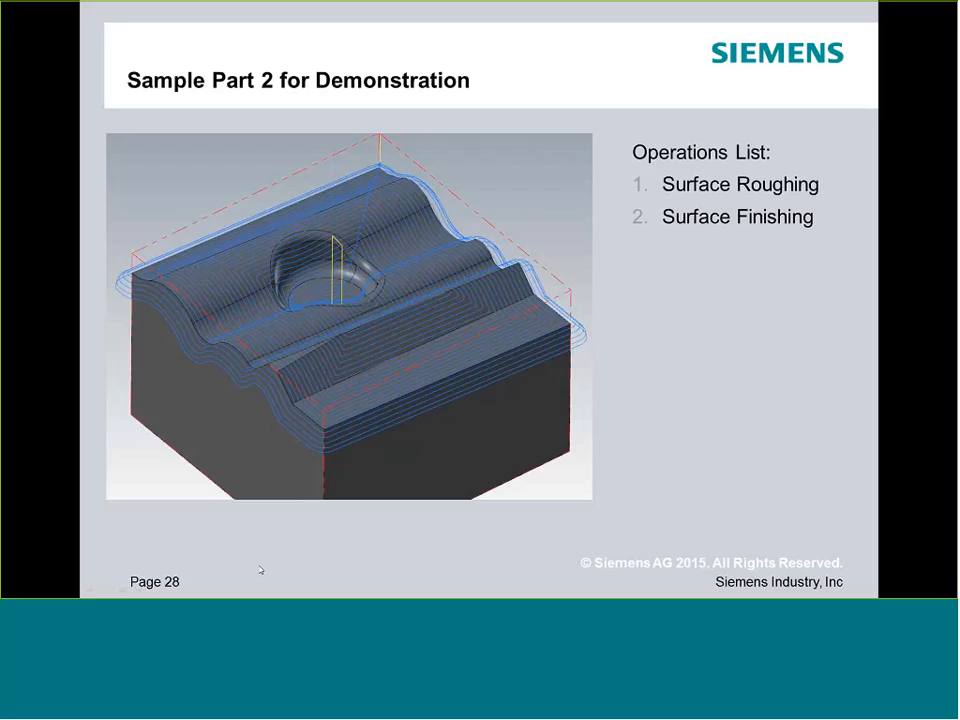
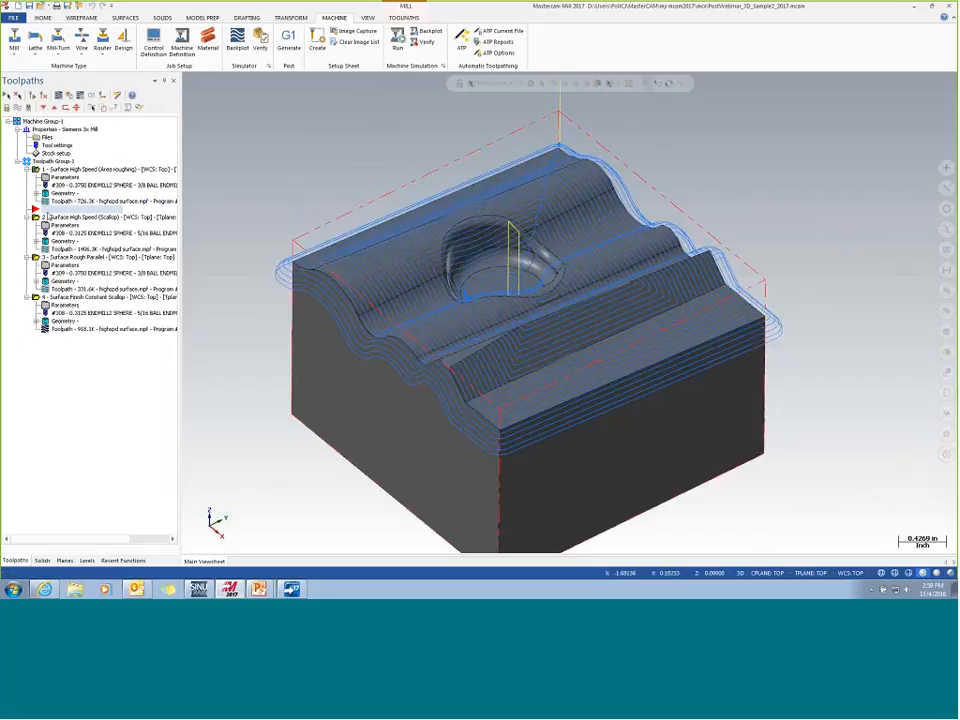
- In the Area Roughing operation's misc values, reset the CYCLE832 mode, technology and tolerance to 0 with automatic post values left off, and accept
{"action": "left_click", "coordinate": [63, 178]}
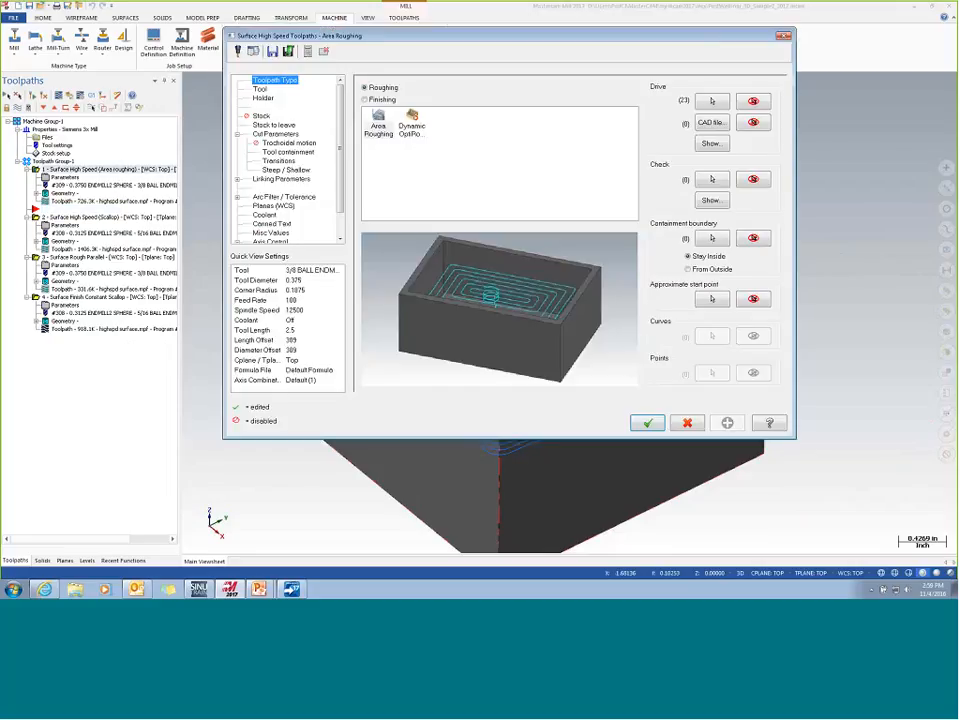
{"action": "left_click", "coordinate": [270, 232]}
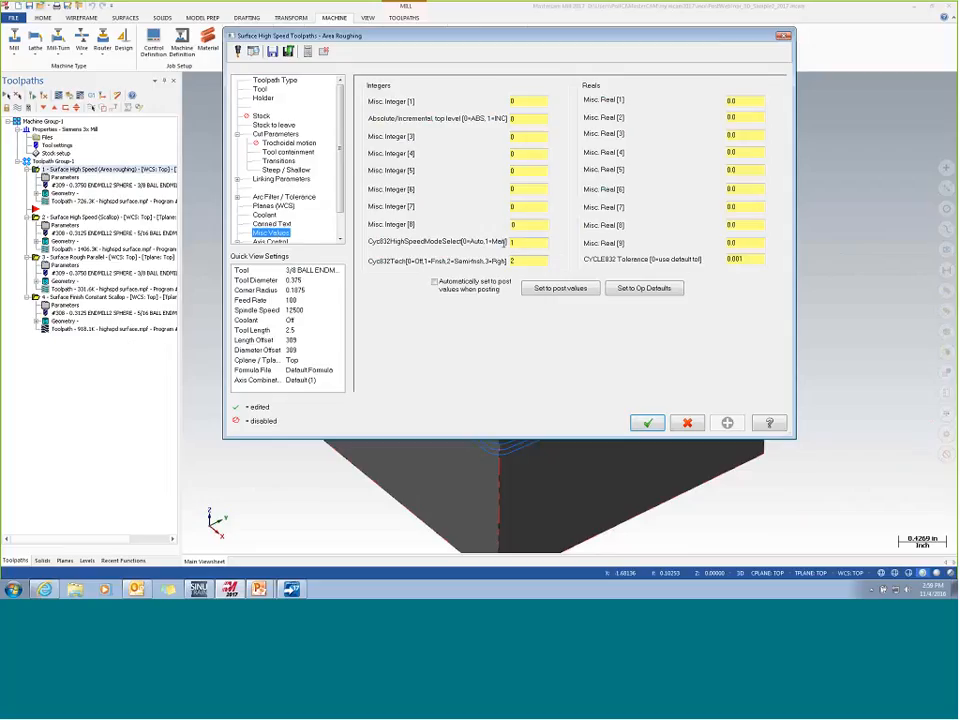
{"action": "left_click", "coordinate": [435, 282]}
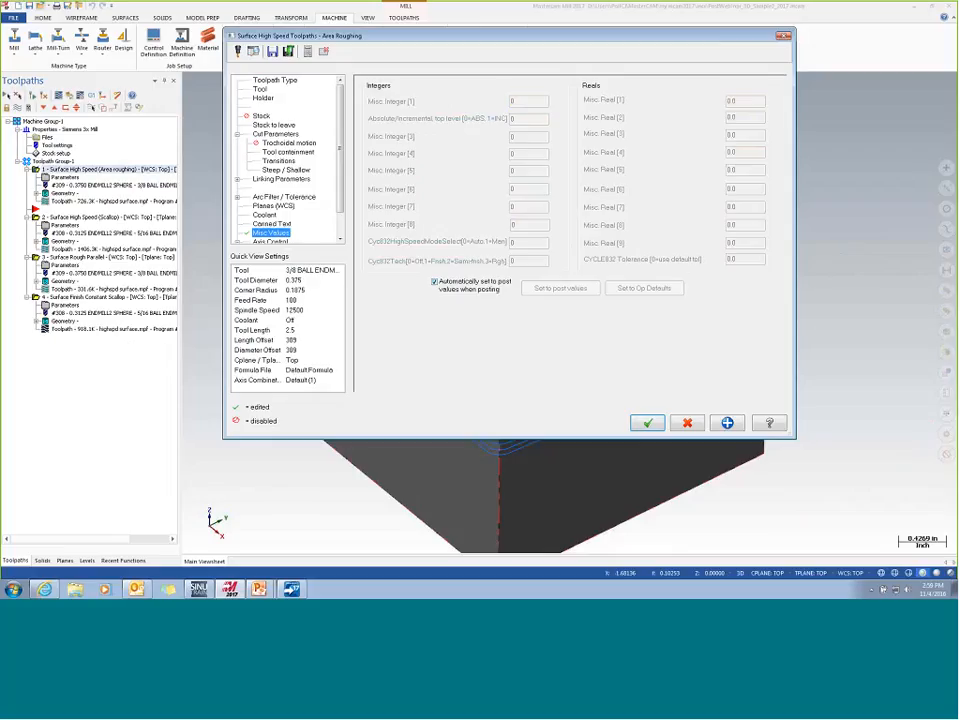
{"action": "left_click", "coordinate": [435, 283]}
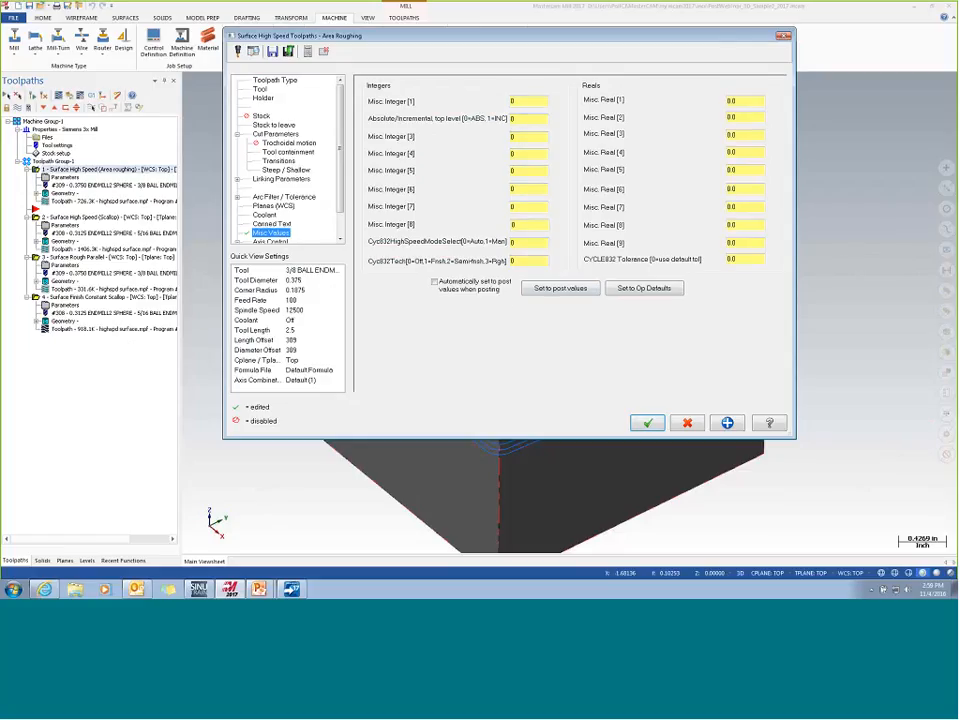
{"action": "left_click", "coordinate": [495, 242]}
{"action": "left_click", "coordinate": [533, 243]}
{"action": "left_click", "coordinate": [275, 81]}
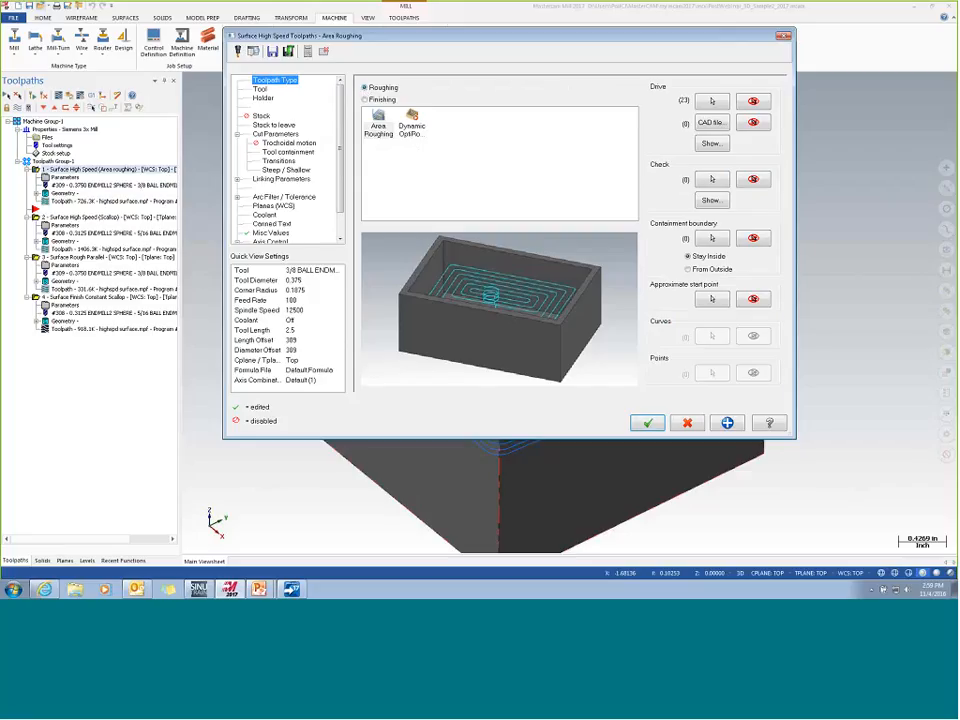
{"action": "left_click", "coordinate": [285, 233]}
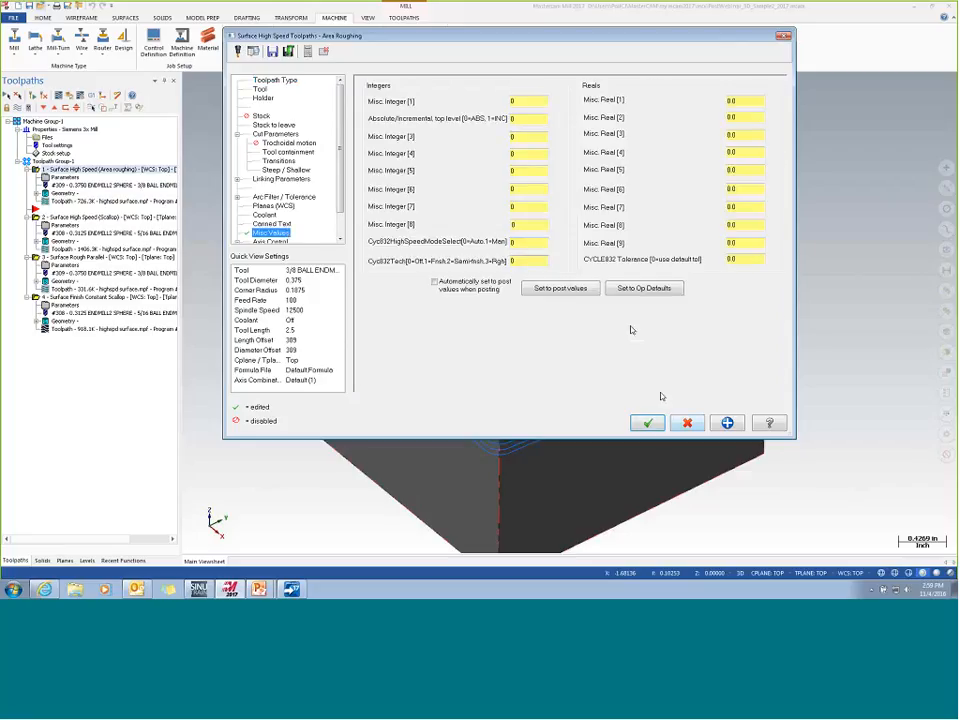
{"action": "left_click", "coordinate": [647, 423]}
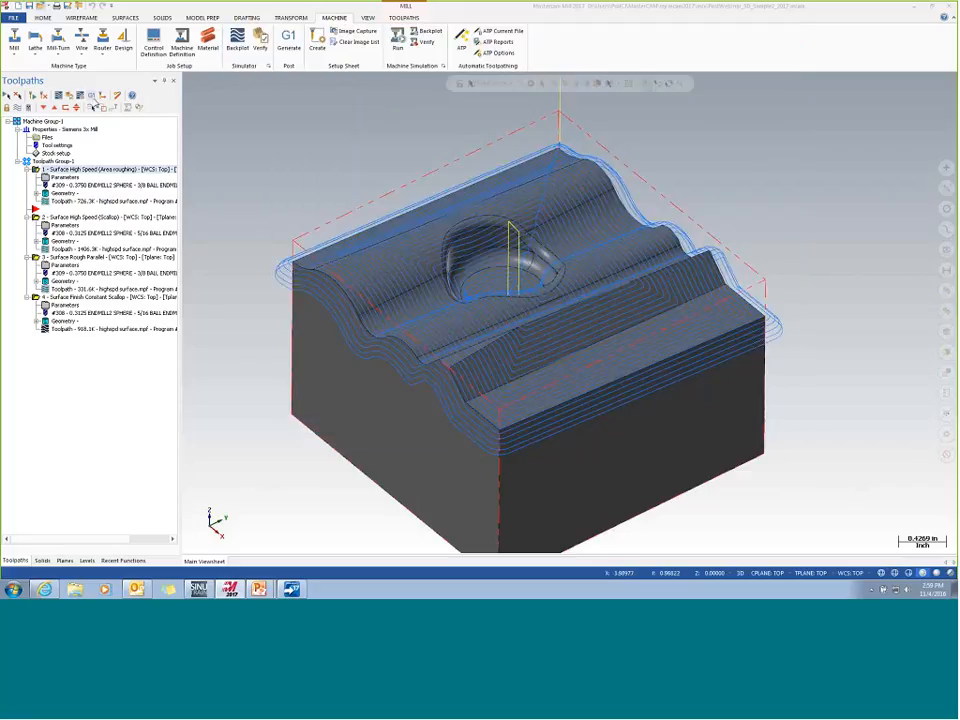
- Post only the selected Area Roughing operation and save it as highspd surface.mpf, replacing the existing file
{"action": "left_click", "coordinate": [91, 96]}
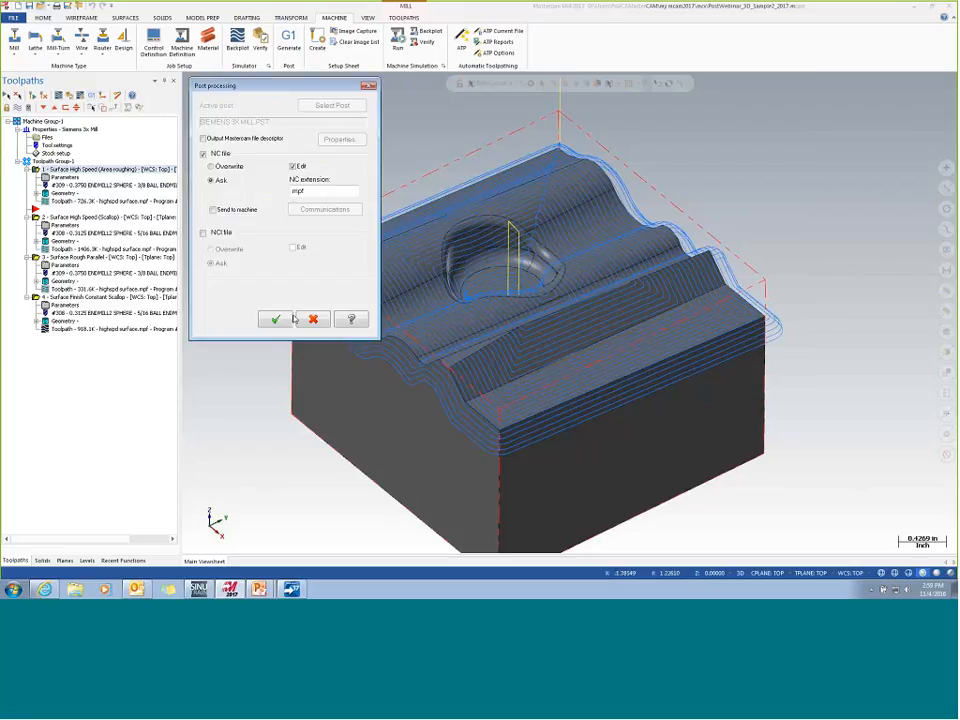
{"action": "left_click", "coordinate": [288, 319]}
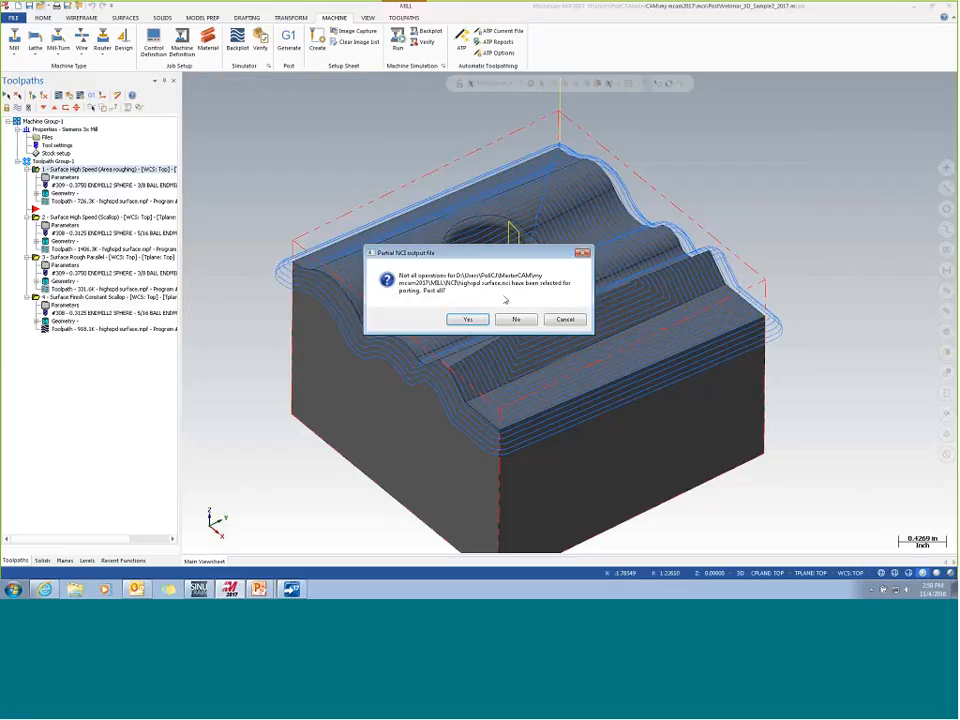
{"action": "left_click", "coordinate": [516, 319]}
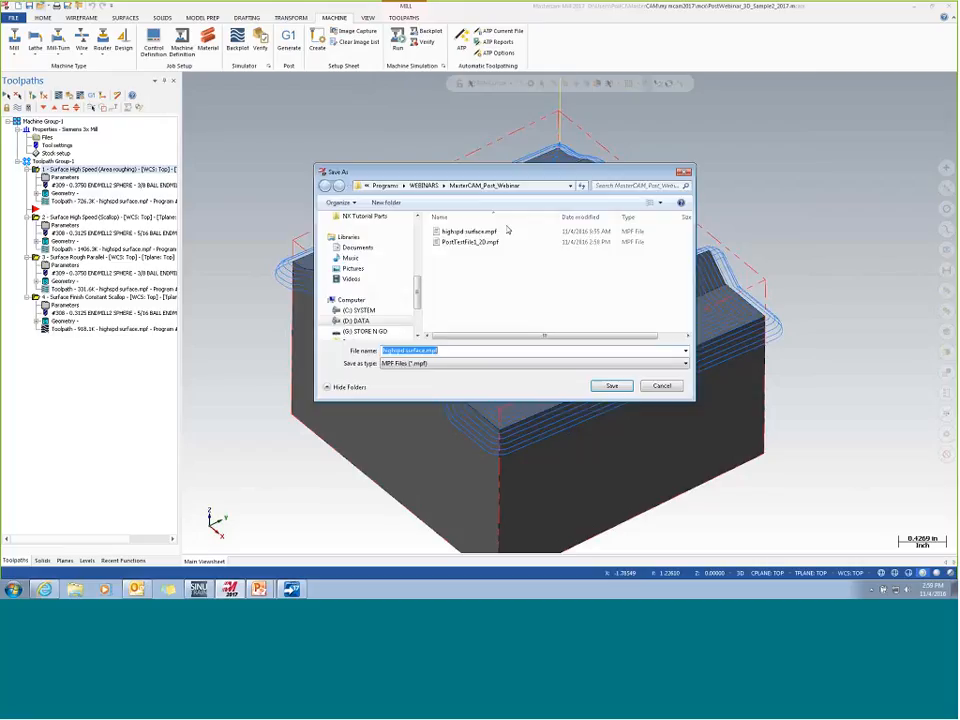
{"action": "left_click", "coordinate": [612, 386]}
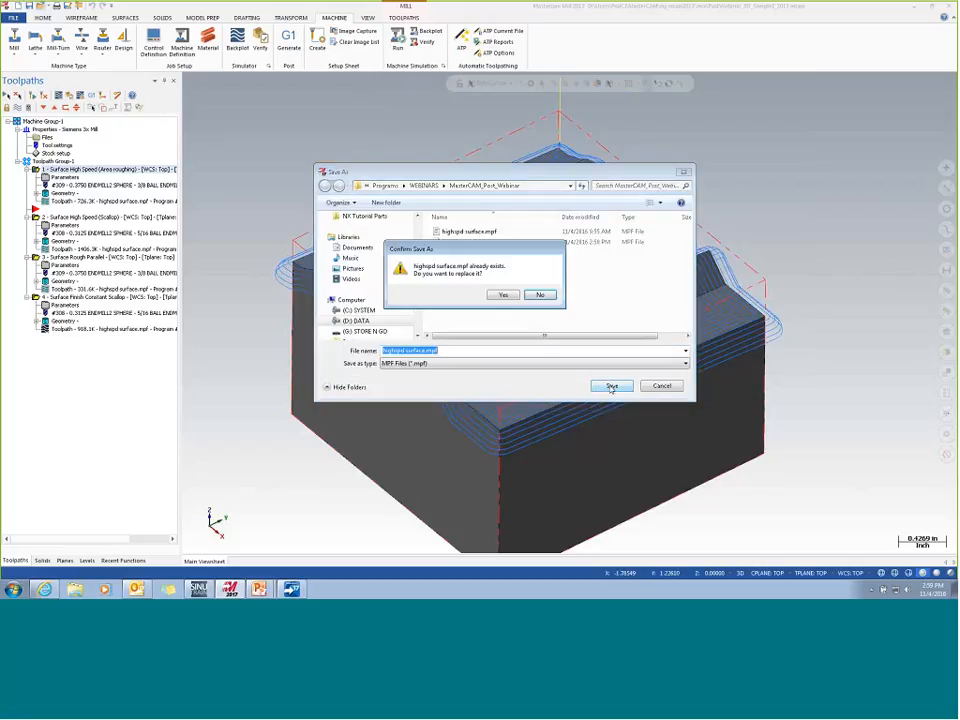
{"action": "left_click", "coordinate": [504, 295]}
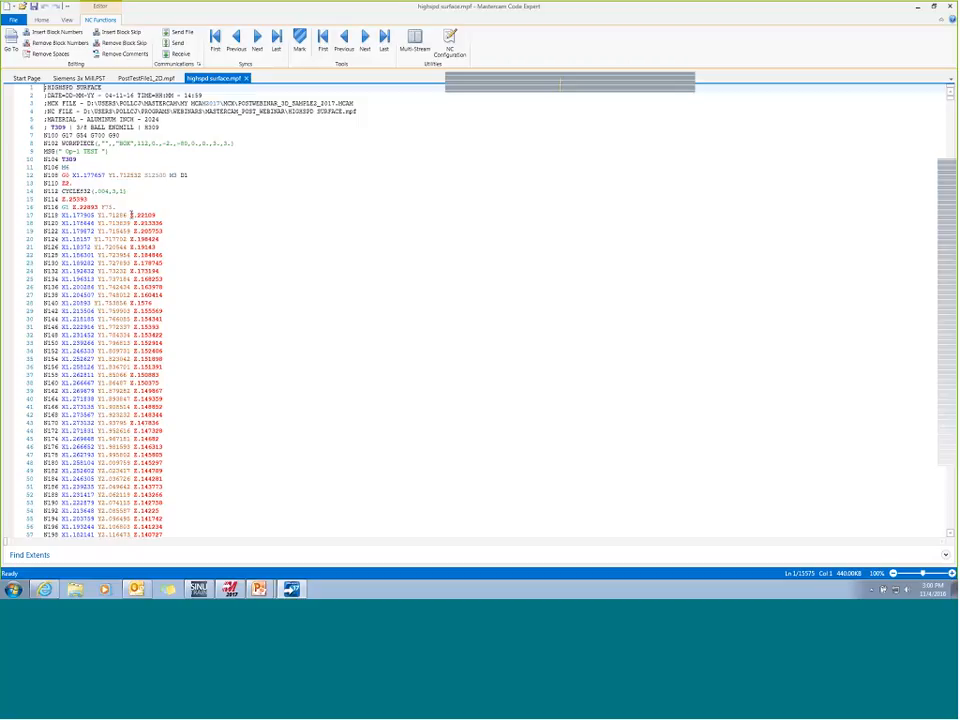
- Switch to SinuTrain, open the highspd surface program, and open the high-speed settings of CYCLE832 in block N112
{"action": "left_click", "coordinate": [200, 590]}
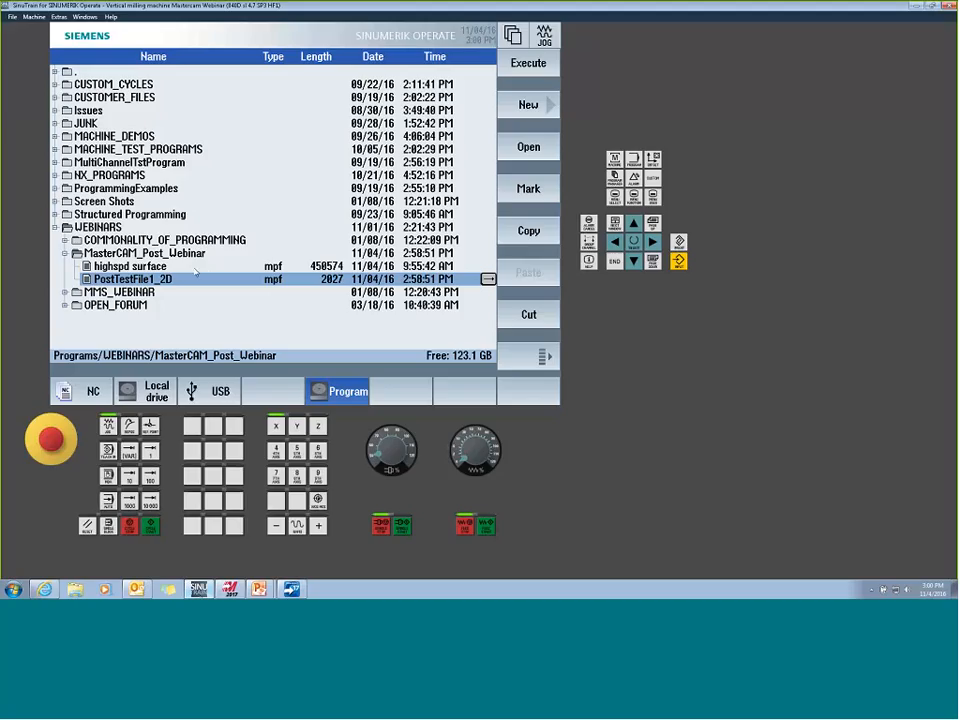
{"action": "double_click", "coordinate": [180, 266]}
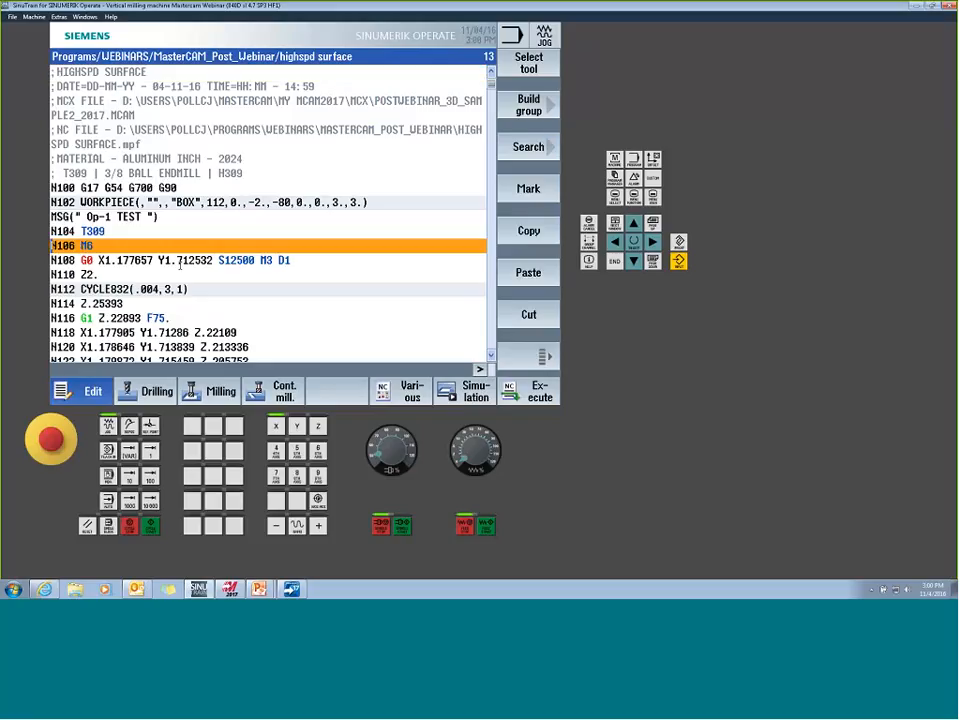
{"action": "key", "text": "Down"}
{"action": "key", "text": "Down"}
{"action": "key", "text": "Down"}
{"action": "key", "text": "Right"}
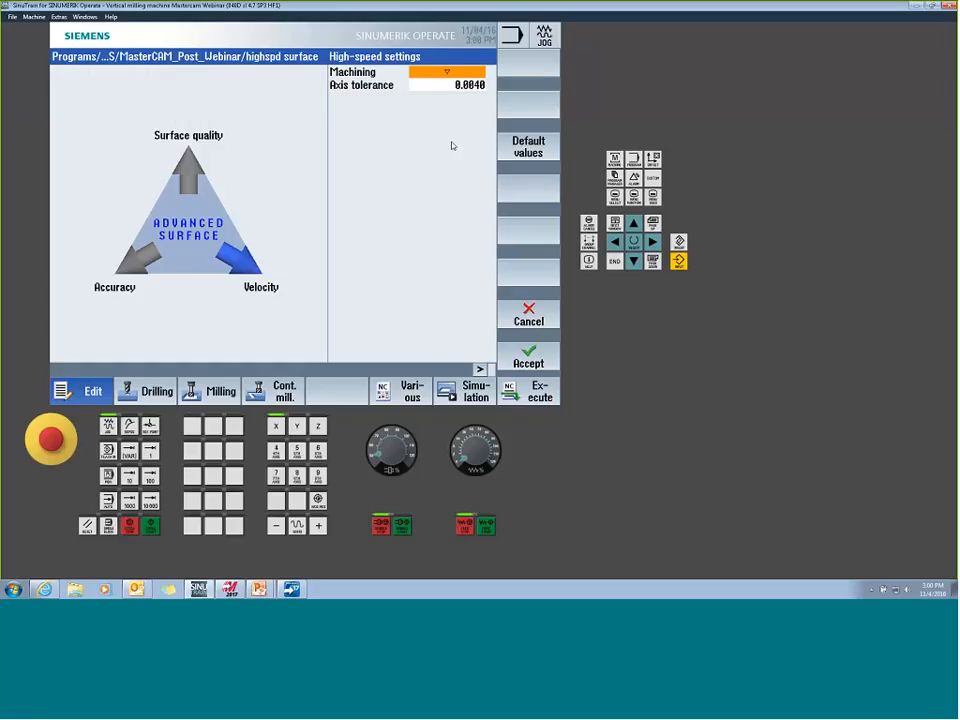
- Set the CYCLE832 axis tolerance to 0.003, accept the high-speed settings, and return to the program manager
{"action": "key", "text": "Down"}
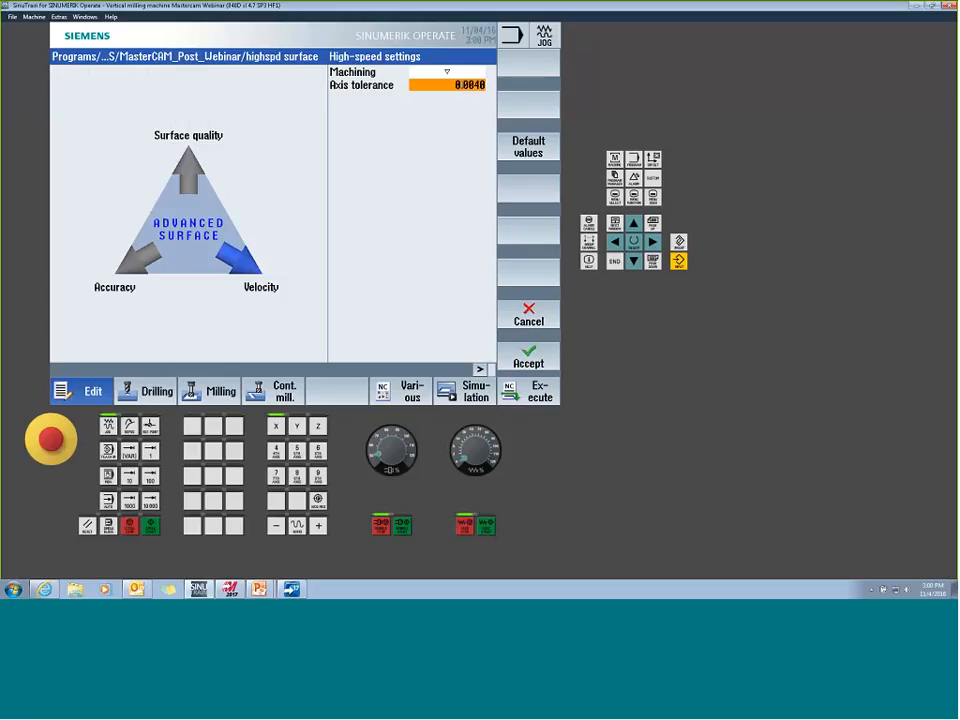
{"action": "type", "text": ".003"}
{"action": "left_click", "coordinate": [531, 355]}
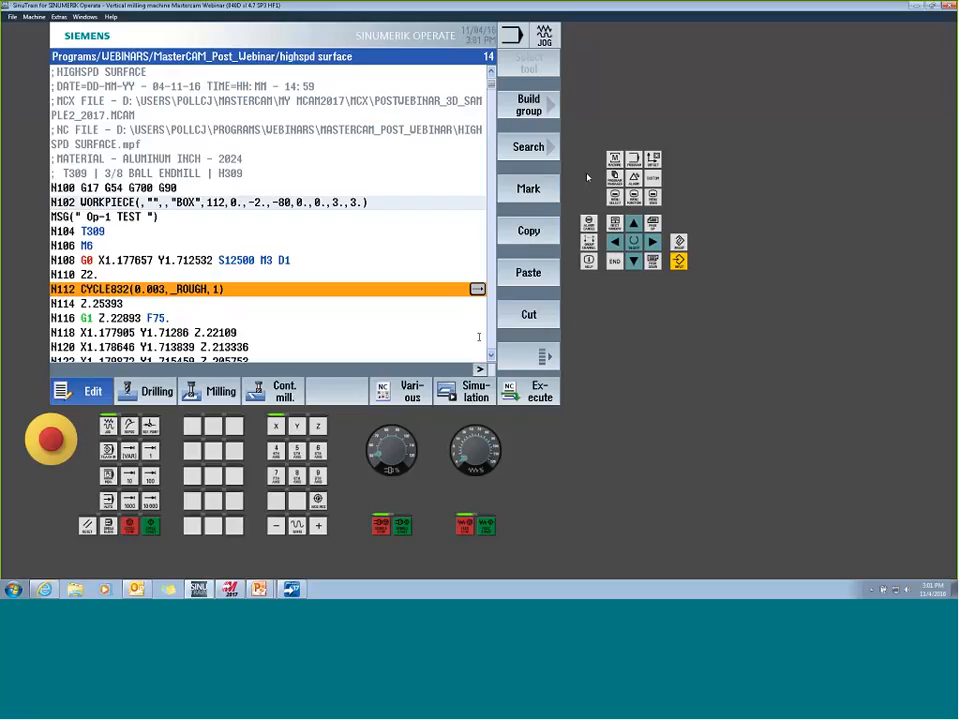
{"action": "left_click", "coordinate": [617, 181]}
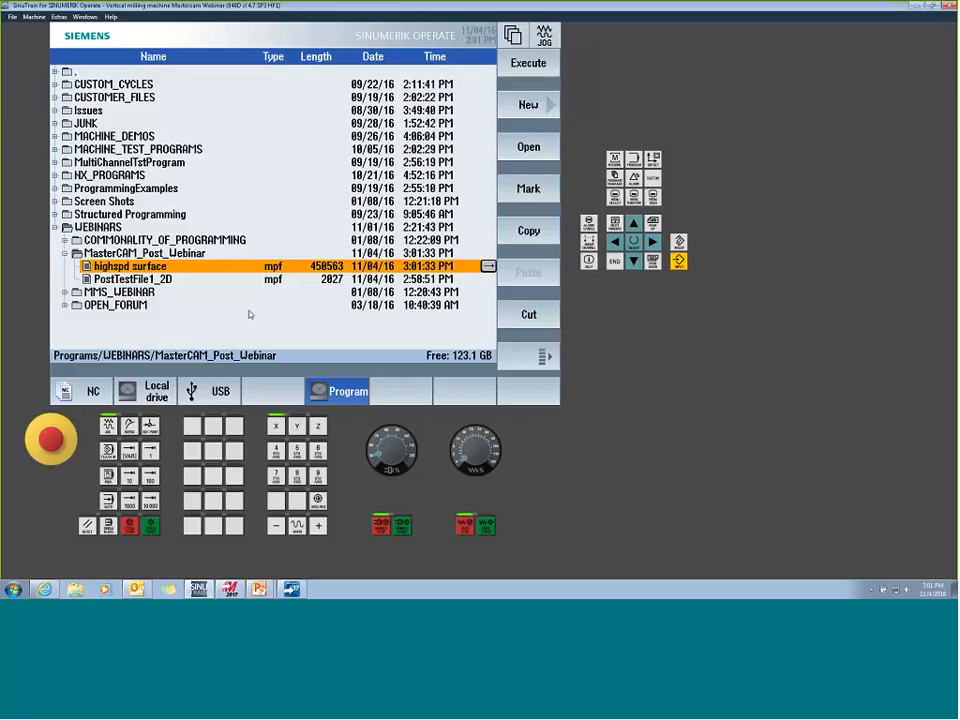
- Switch back to Mastercam, review the Area Roughing operation's misc values for CYCLE832, and close the parameters without changes
{"action": "key", "text": "alt+Tab"}
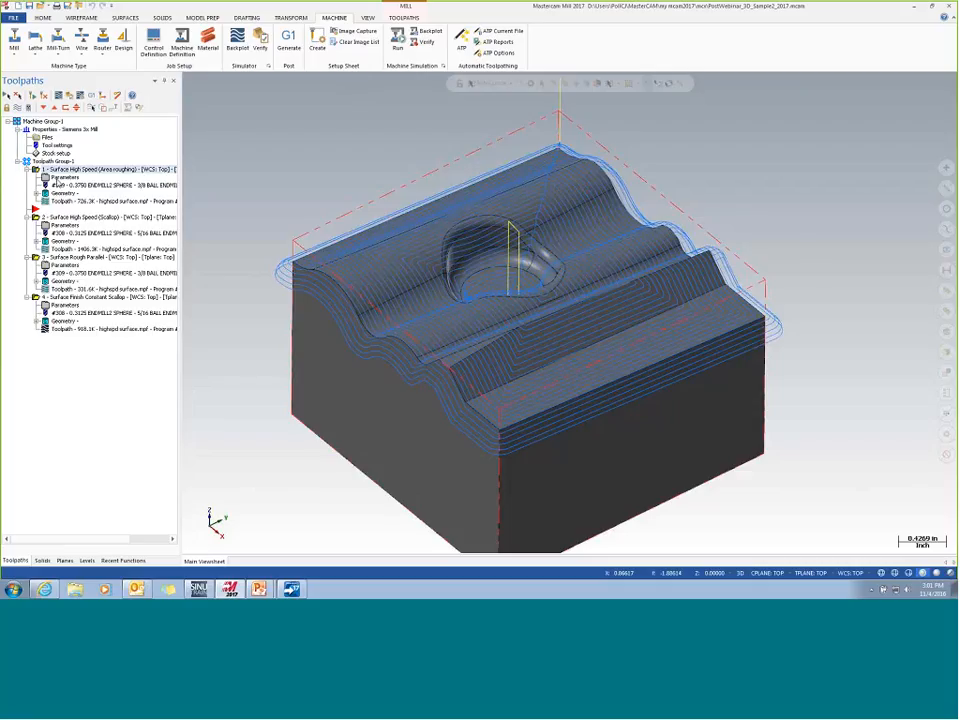
{"action": "left_click", "coordinate": [57, 182]}
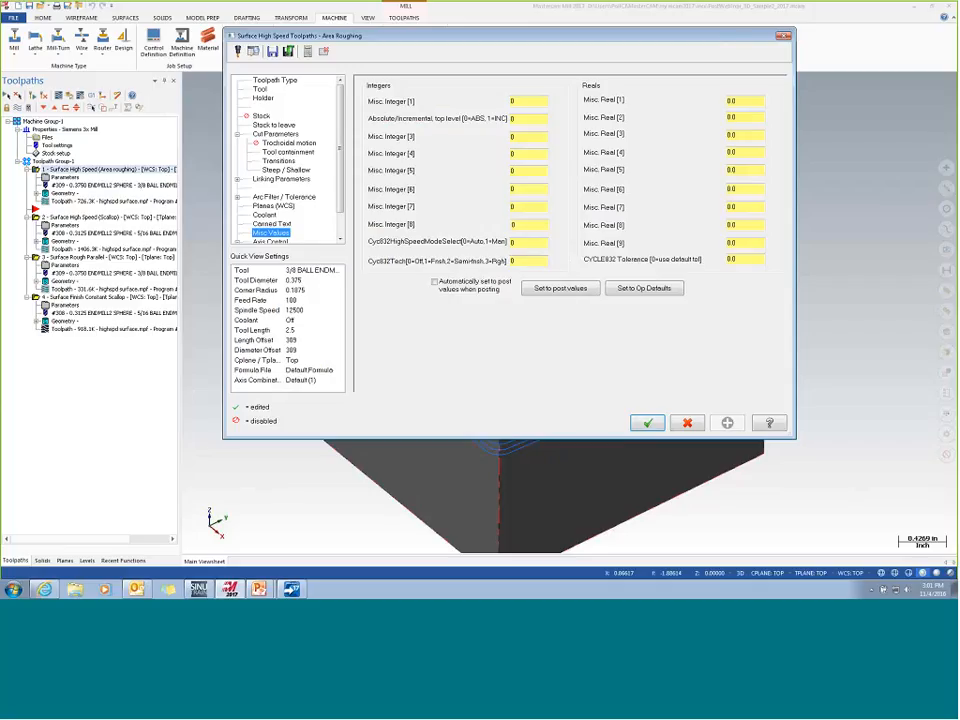
{"action": "left_click", "coordinate": [687, 423]}
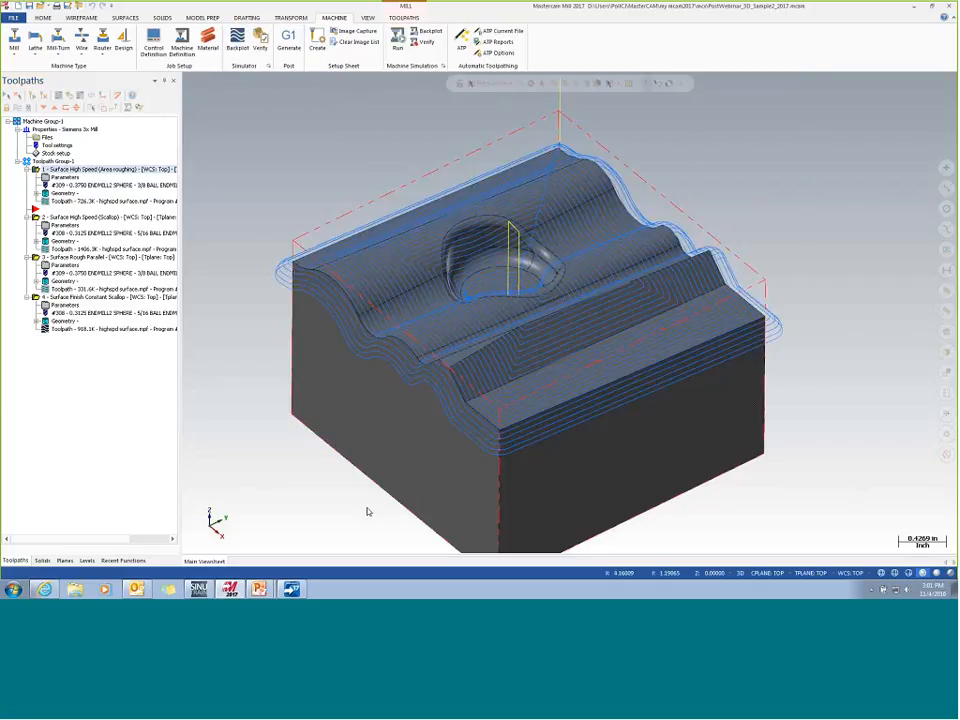
- Switch to the running PowerPoint slide show and advance to the High Speed Machining without CYCLE832 Prismatic Machining Setup slide
{"action": "mouse_move", "coordinate": [265, 590]}
{"action": "left_click", "coordinate": [264, 566]}
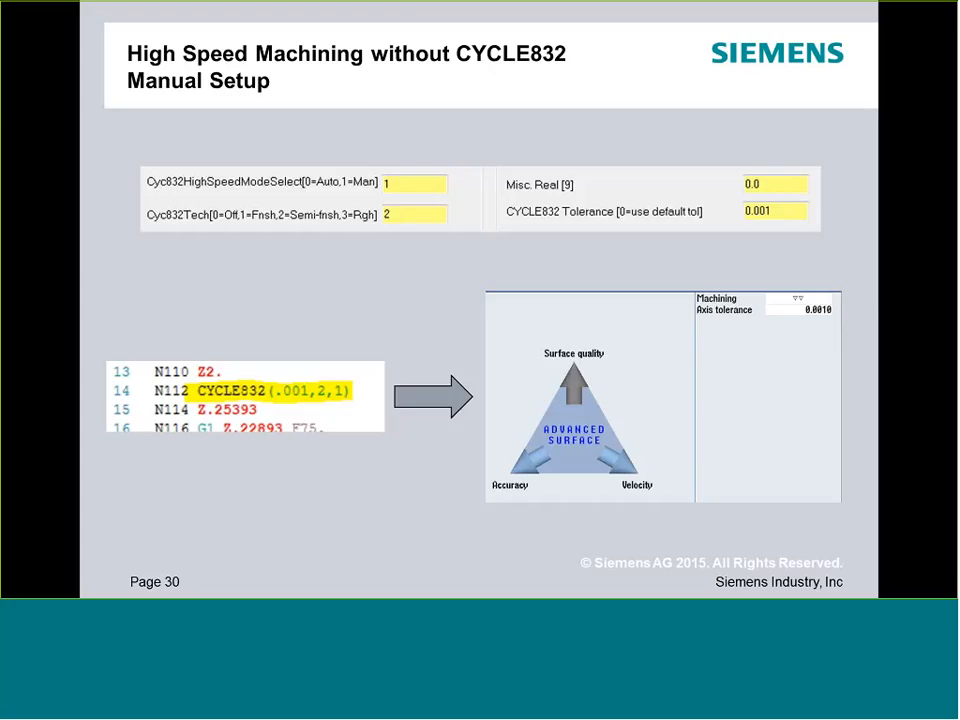
{"action": "left_click", "coordinate": [450, 338]}
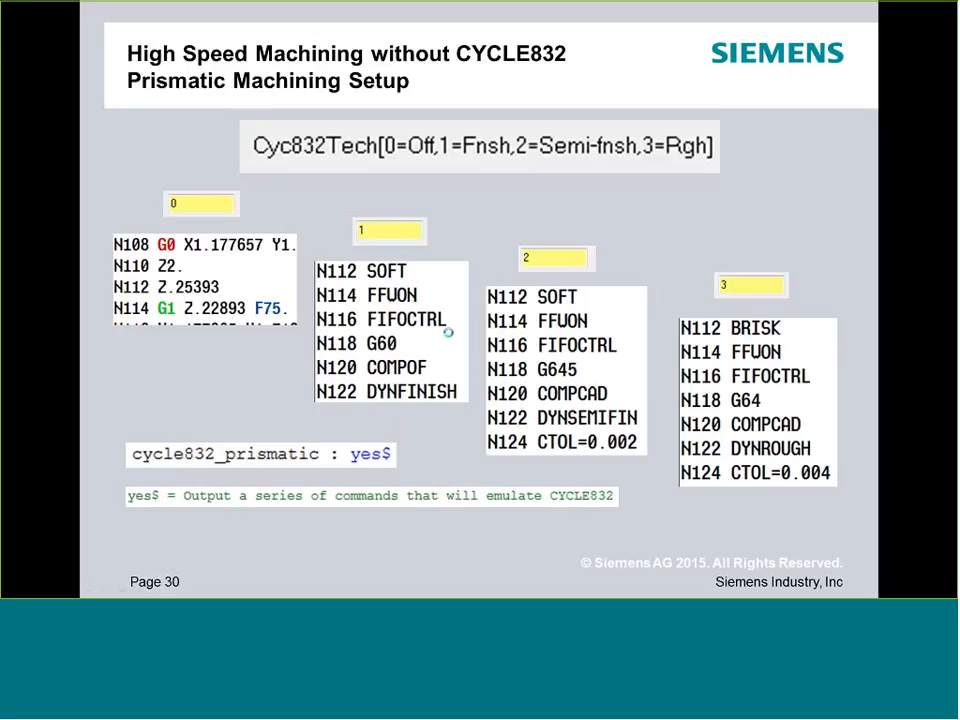
{"action": "left_click", "coordinate": [448, 333]}
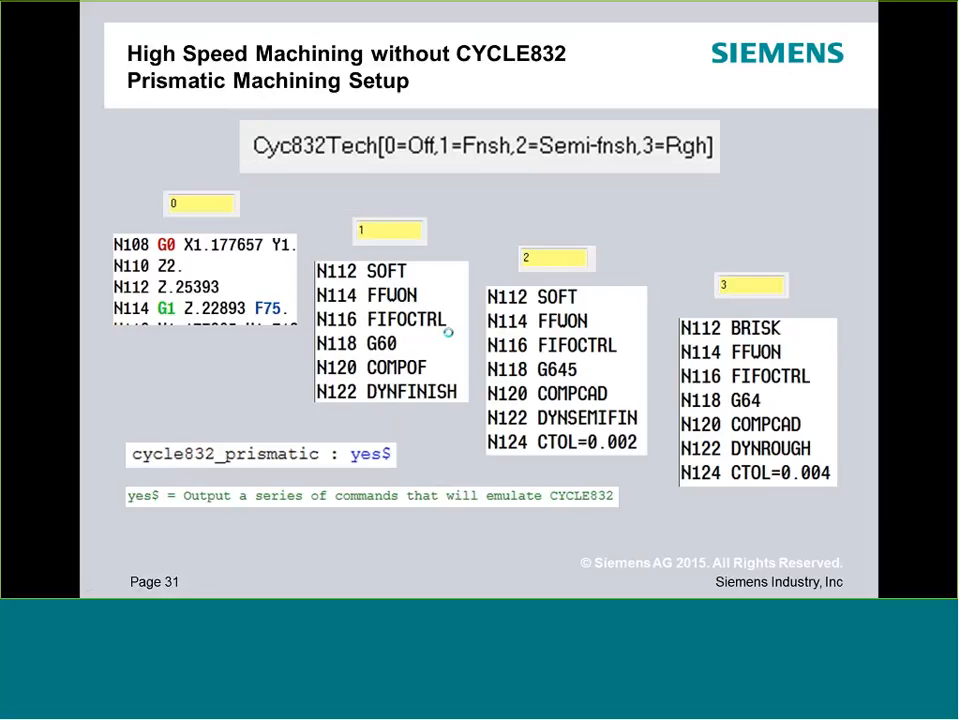
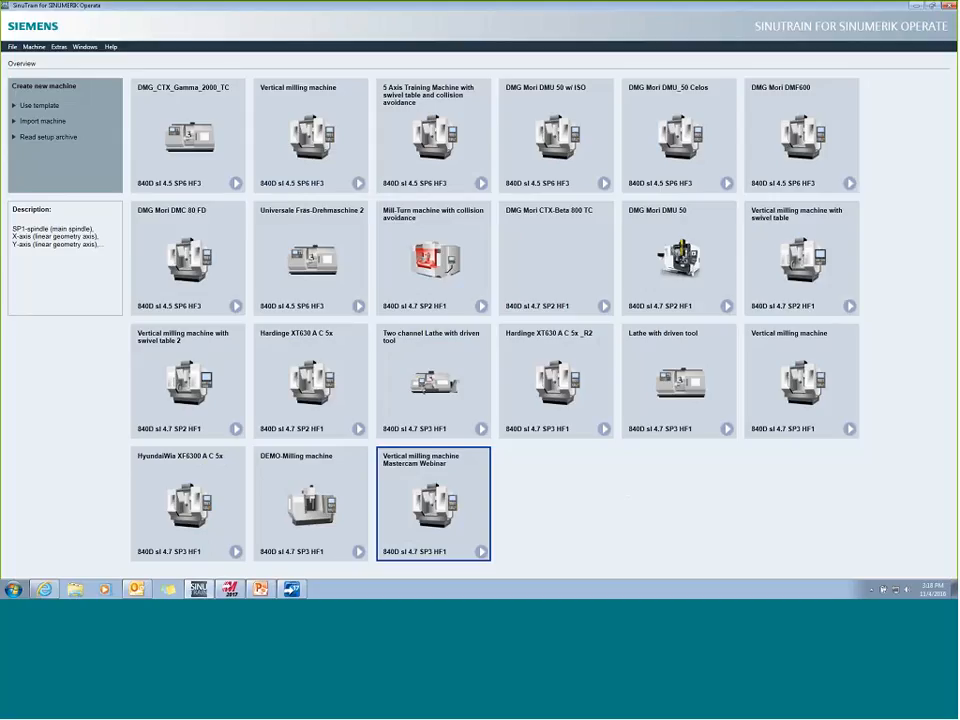
- Try to create a new machine from the 4.7 SP3 HF1 DEMO-Milling machine template, and cancel the creation
{"action": "left_click", "coordinate": [40, 106]}
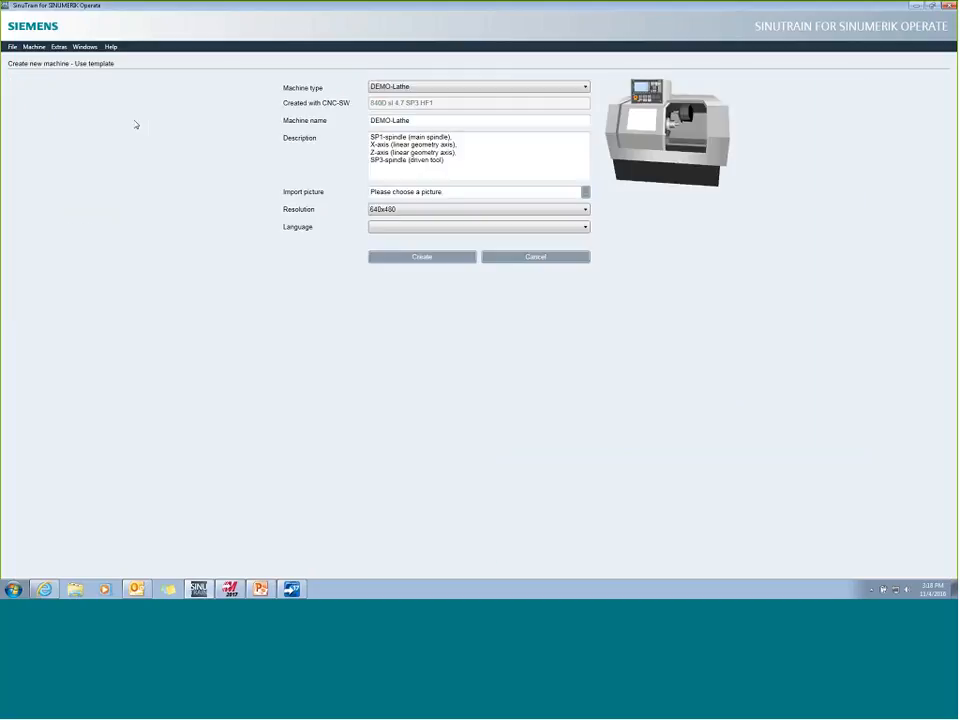
{"action": "left_click", "coordinate": [585, 87]}
{"action": "scroll", "coordinate": [436, 276], "scroll_direction": "up", "scroll_amount": 5}
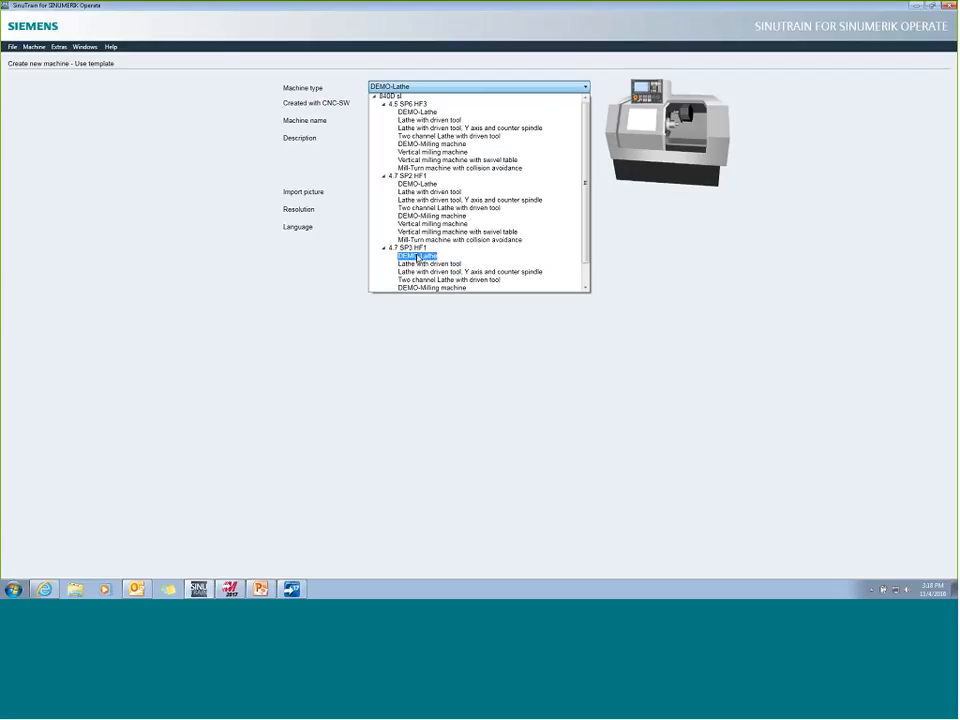
{"action": "left_click", "coordinate": [448, 288]}
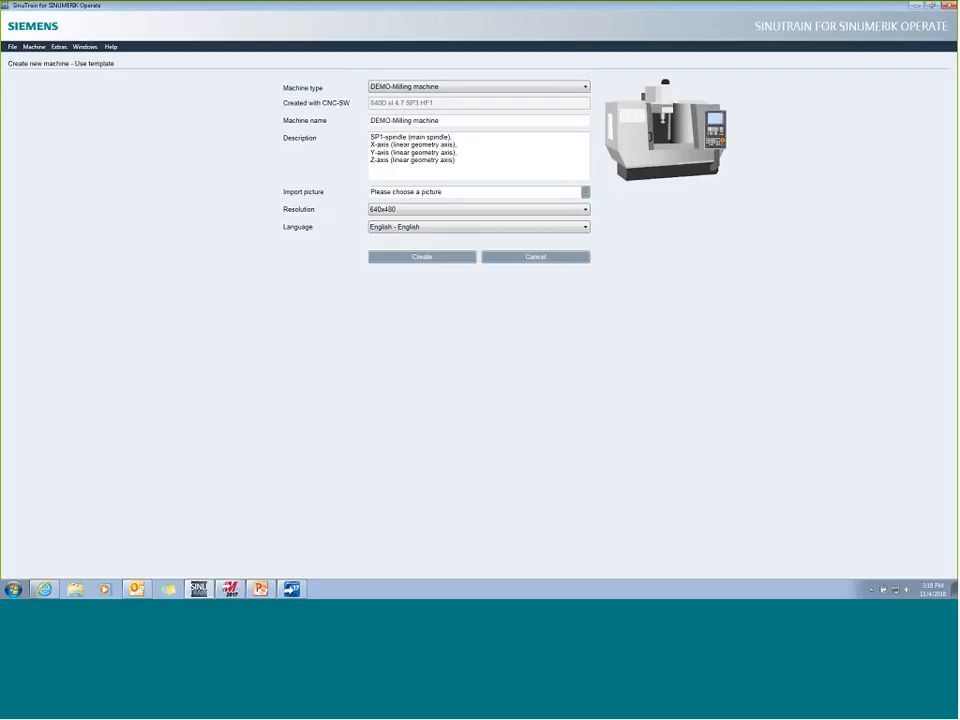
{"action": "left_click", "coordinate": [530, 260]}
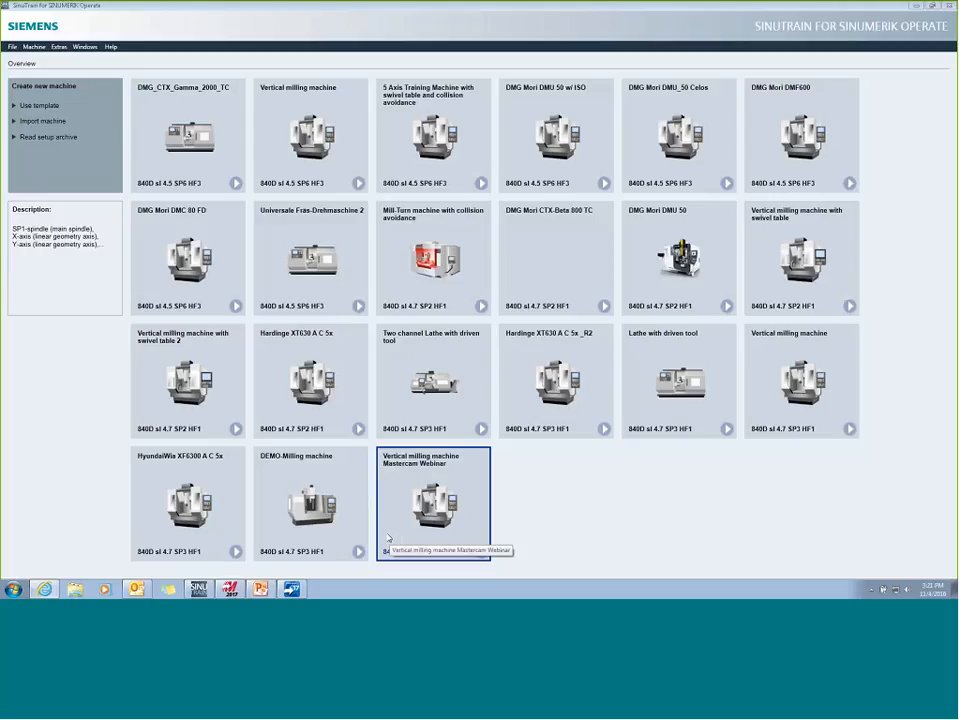
- Switch to Mastercam and open the control definition of the machine group's Siemens 3x Mill machine
{"action": "left_click", "coordinate": [235, 594]}
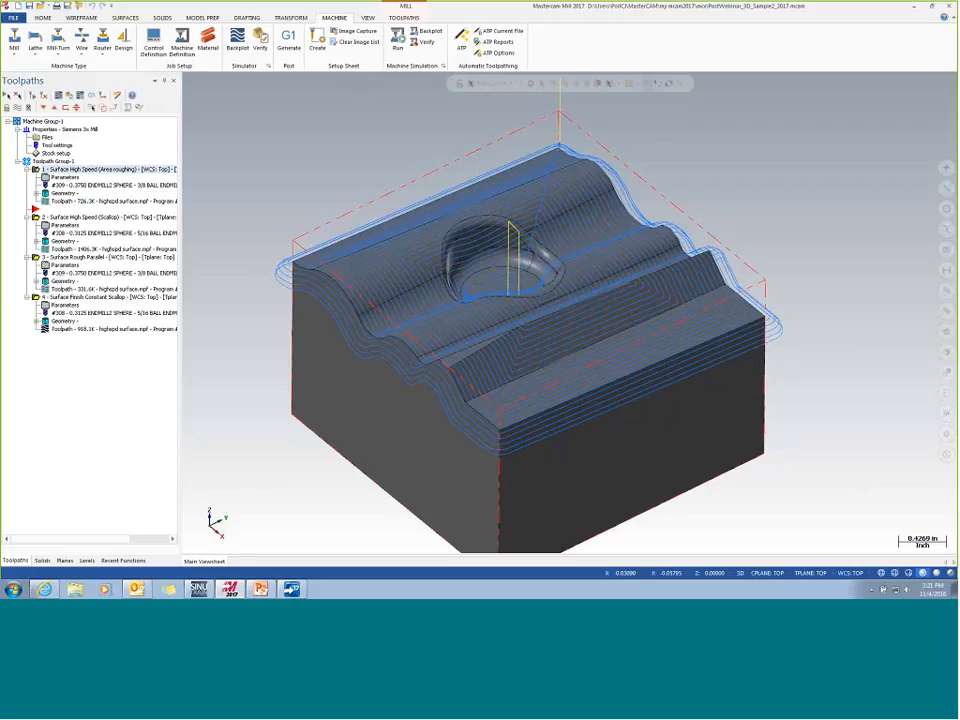
{"action": "left_click", "coordinate": [47, 137]}
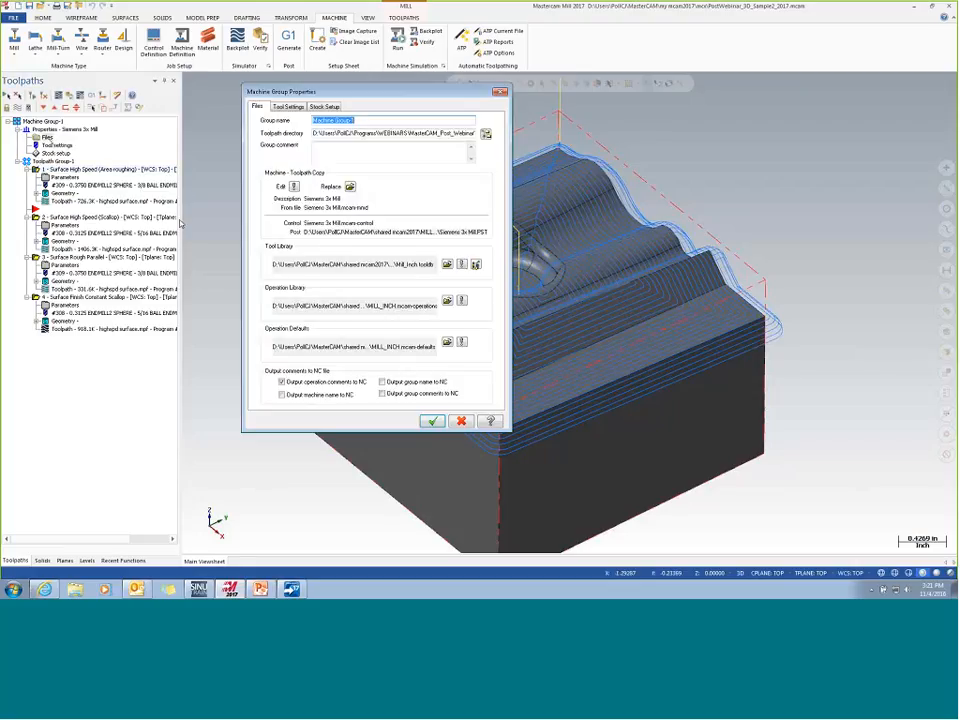
{"action": "left_click", "coordinate": [294, 187]}
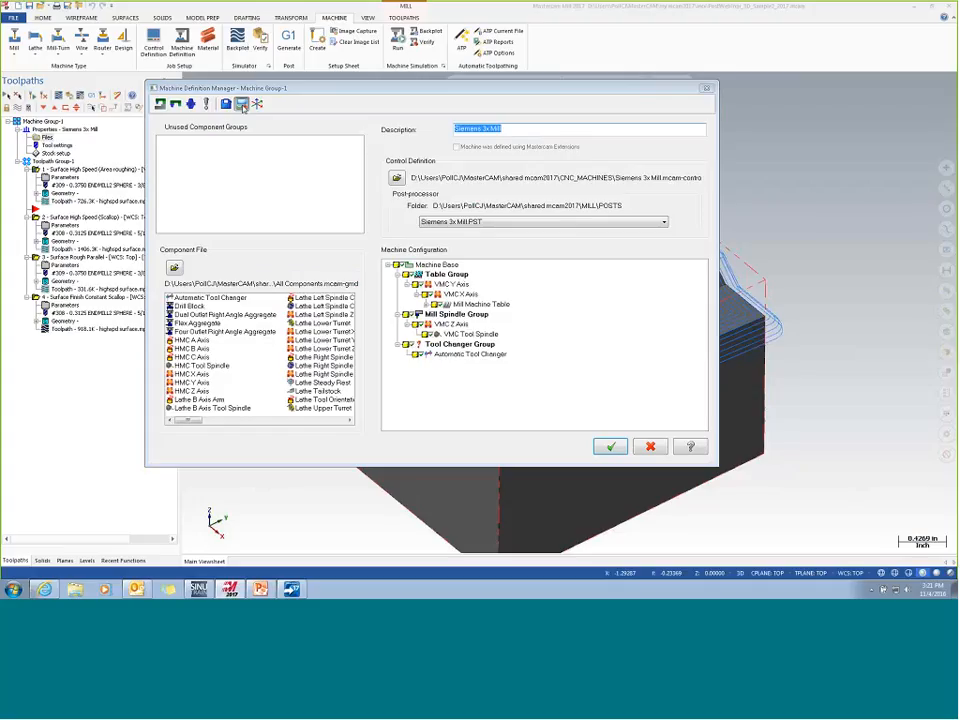
{"action": "left_click", "coordinate": [241, 105]}
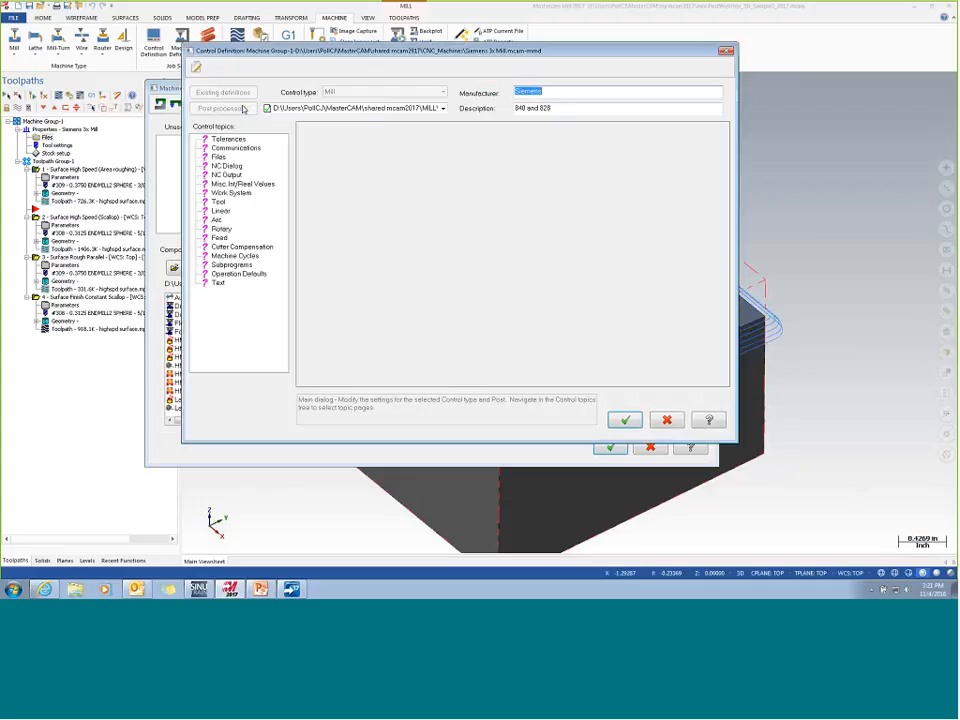
- Review the control's general Machine Cycles and Mill Drill Cycles settings, and close the definition and machine group dialogs without changes
{"action": "left_click", "coordinate": [234, 256]}
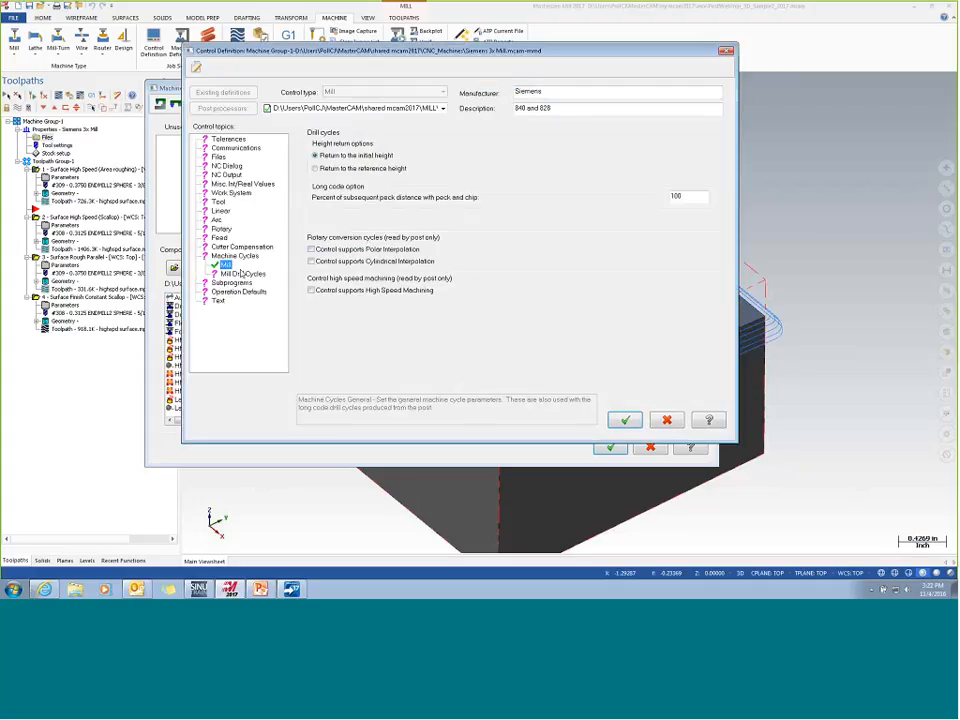
{"action": "left_click", "coordinate": [241, 273]}
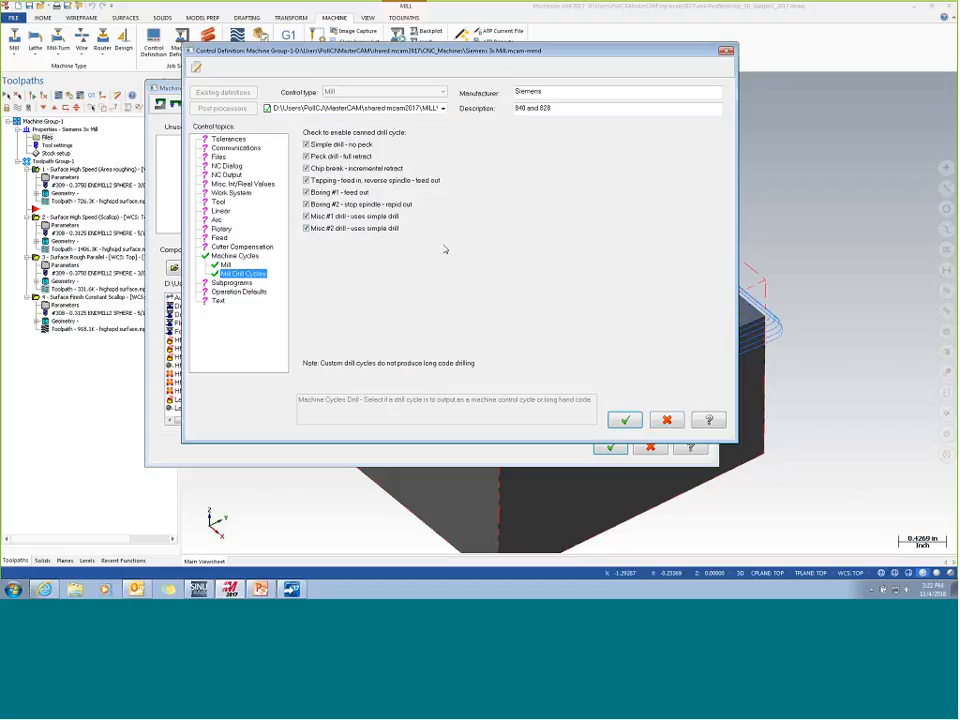
{"action": "left_click", "coordinate": [670, 421]}
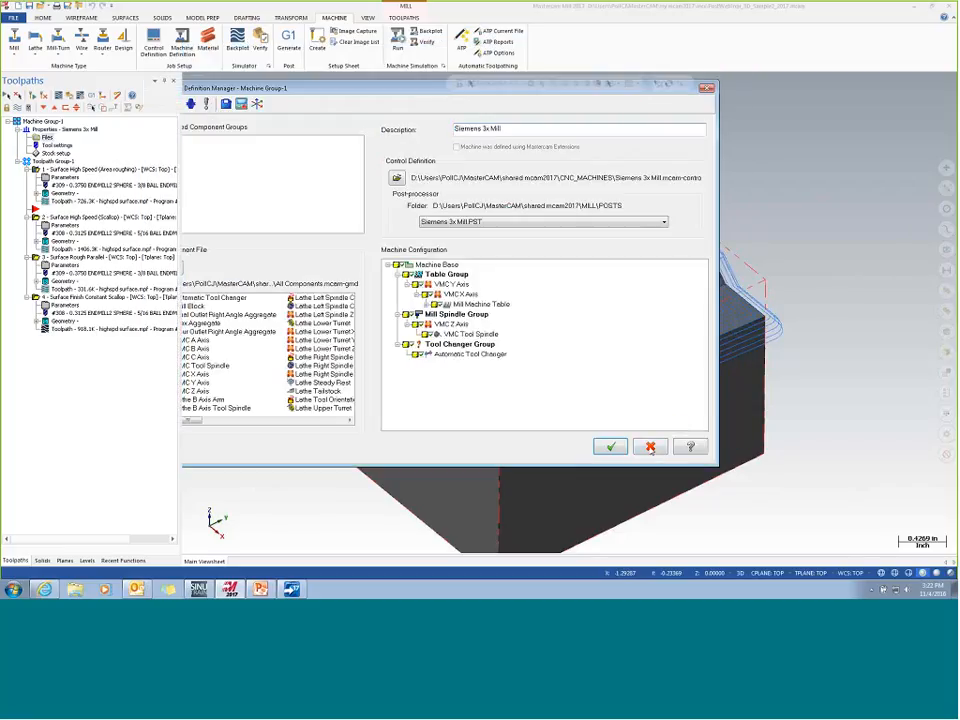
{"action": "left_click", "coordinate": [650, 447]}
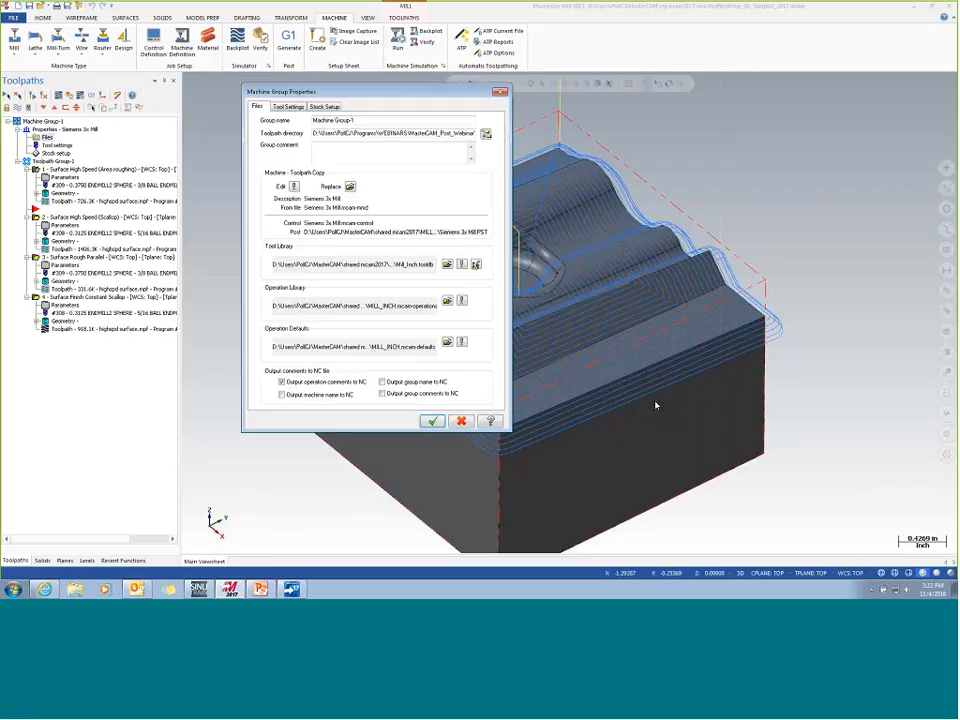
{"action": "left_click", "coordinate": [464, 422]}
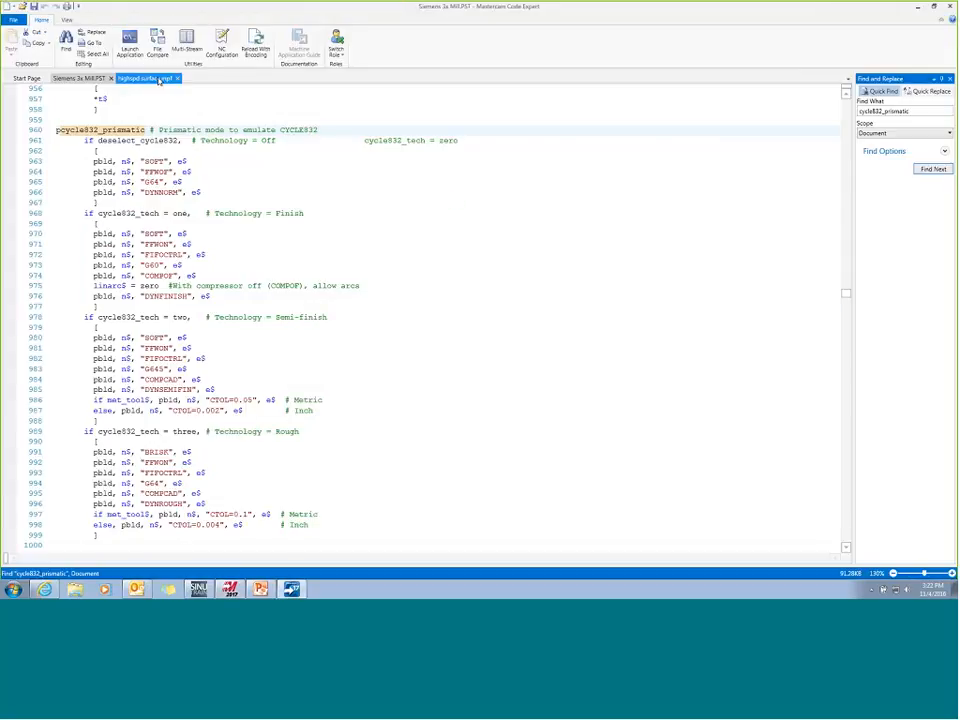
- Show highspd surface.mpf in Code Expert and highlight the decimal places of the X coordinate in block N130
{"action": "left_click", "coordinate": [150, 78]}
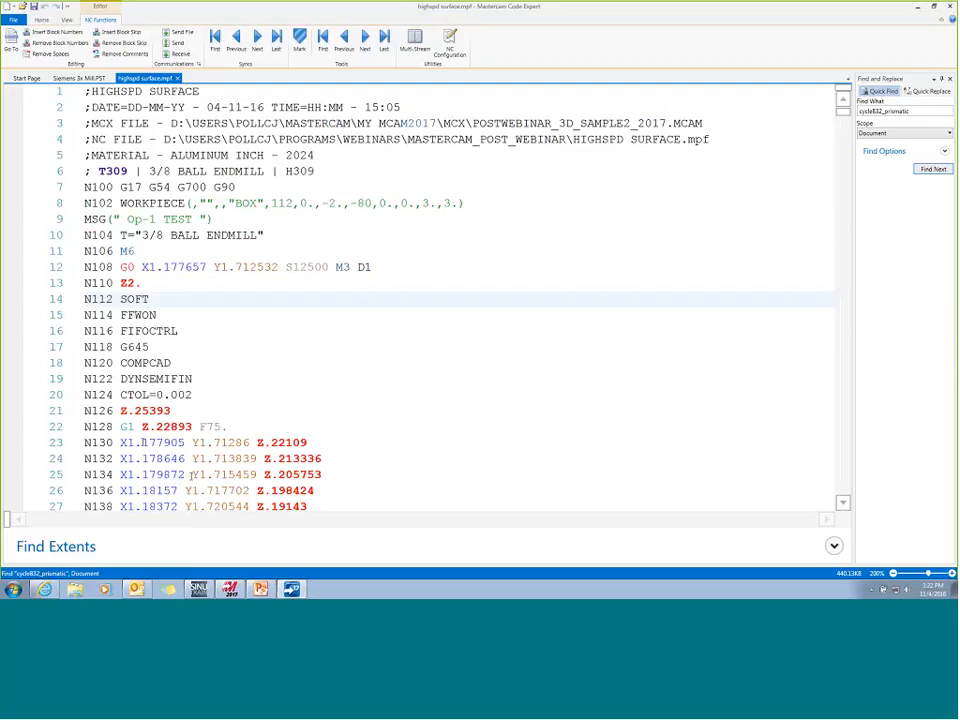
{"action": "left_click_drag", "start_coordinate": [142, 442], "coordinate": [185, 442]}
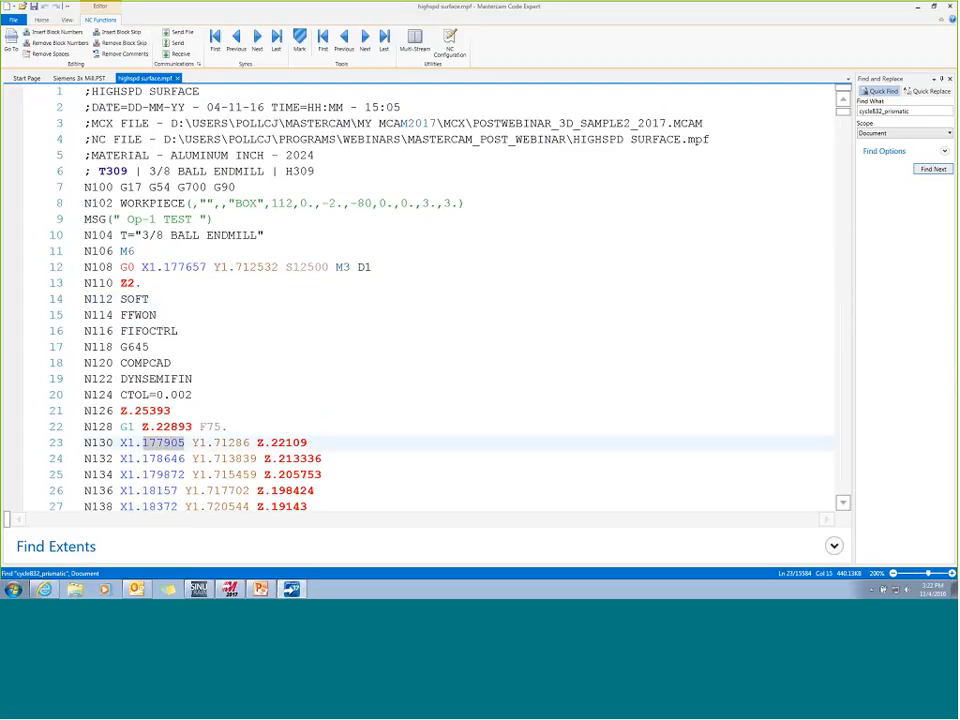
{"action": "left_click", "coordinate": [313, 398]}
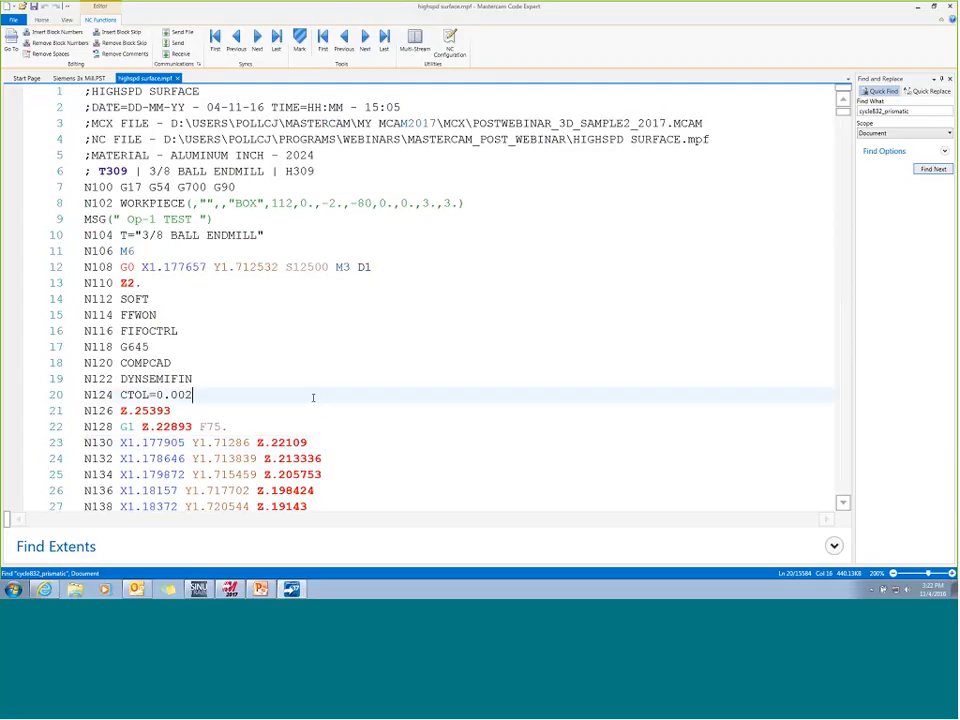